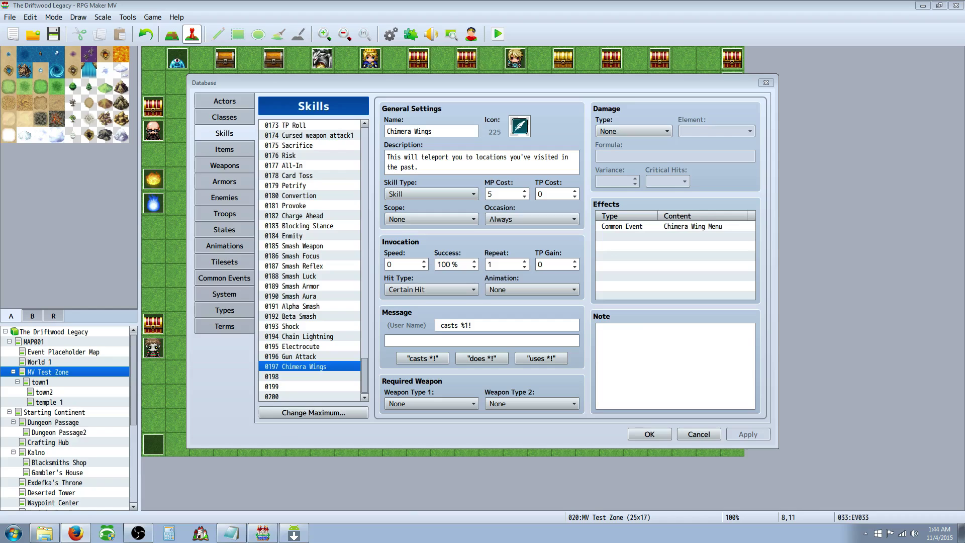
# Switch to Firefox, open the Large Choices plugin page and check the save location offered for LargeChoices.js
pyautogui.hotkey('alt', 'Tab')
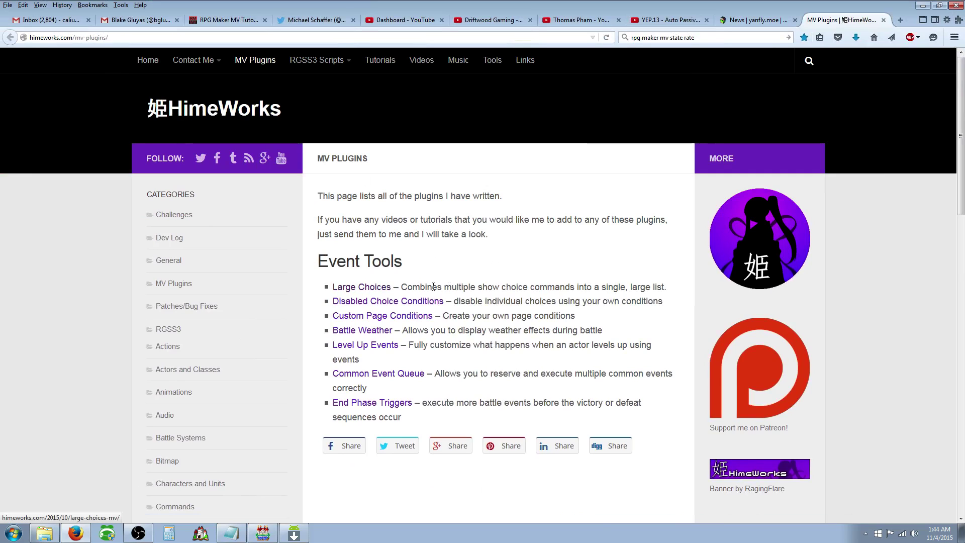
pyautogui.click(378, 291)
pyautogui.scroll(-6, 406, 363)
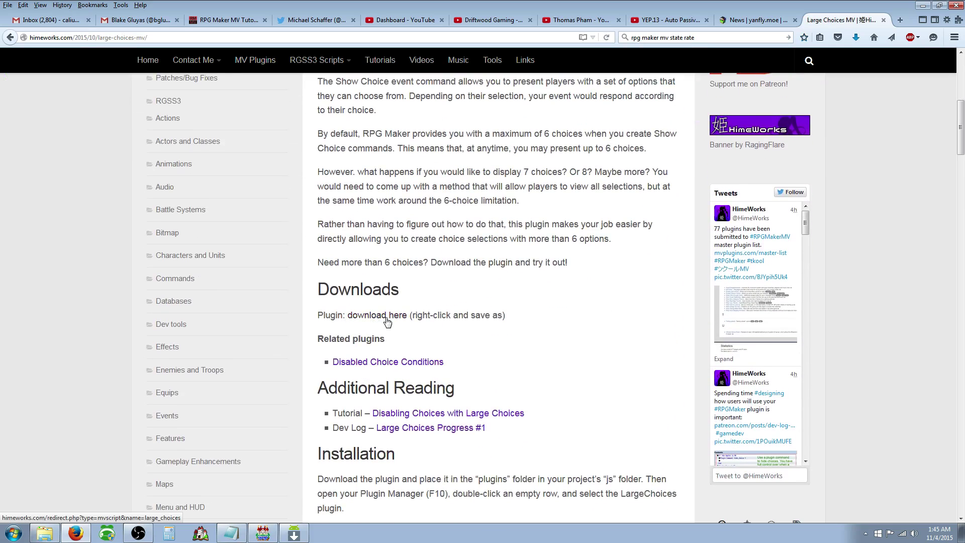
pyautogui.rightClick(388, 320)
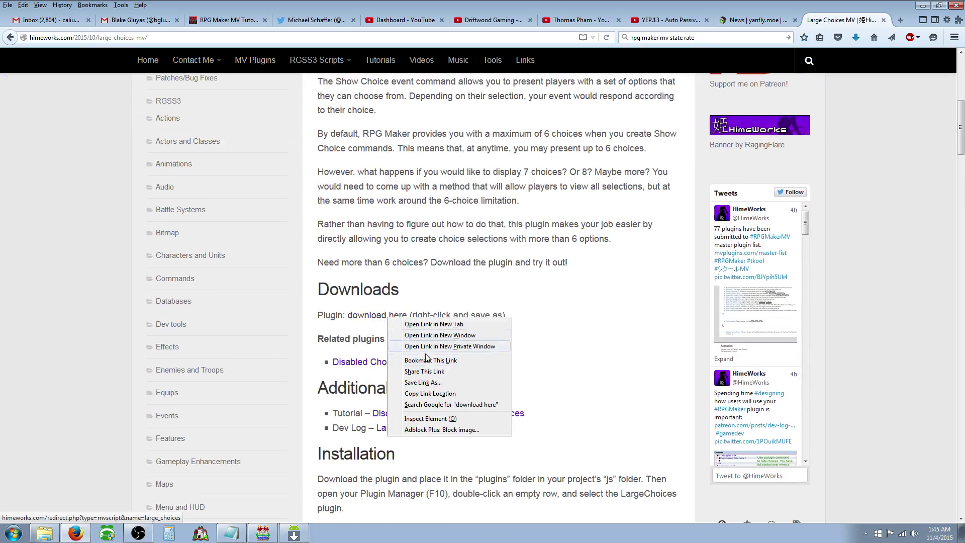
pyautogui.click(431, 383)
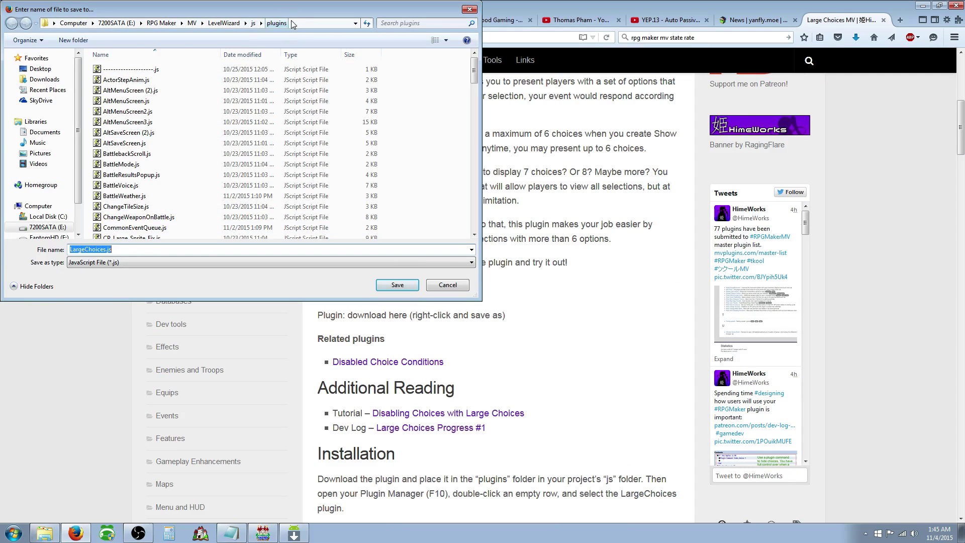
pyautogui.click(448, 284)
# Return to RPG Maker MV, close the database and inspect the project's js/plugins folder
pyautogui.click(274, 536)
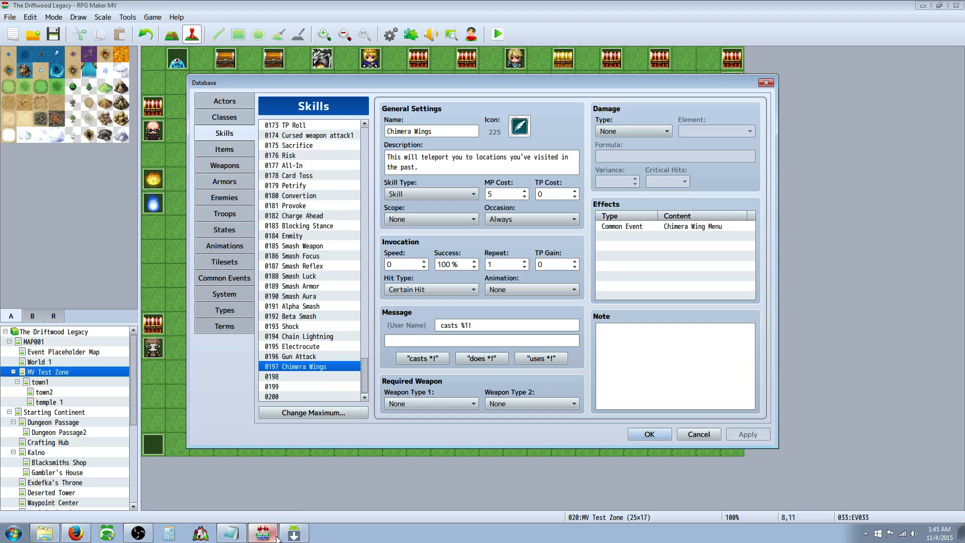
pyautogui.click(649, 434)
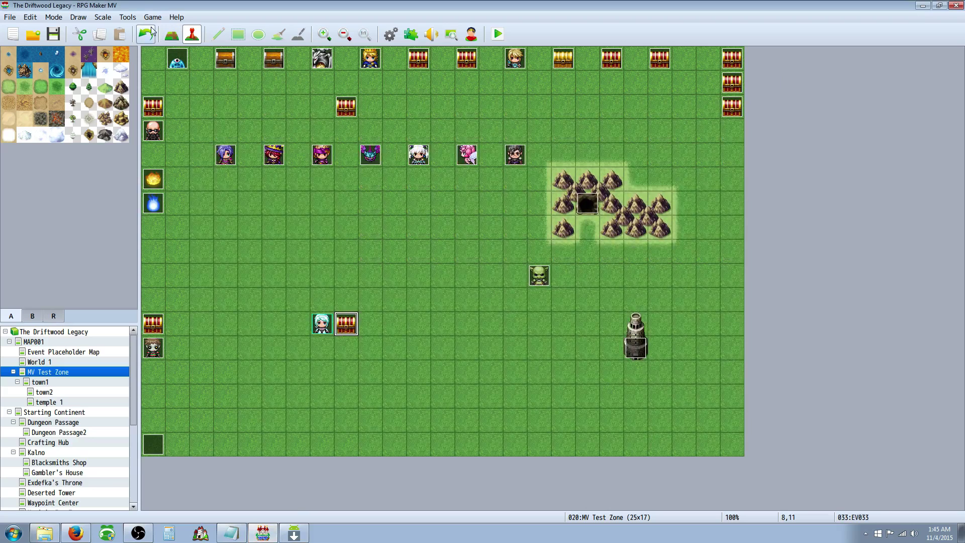
pyautogui.click(152, 18)
pyautogui.click(172, 44)
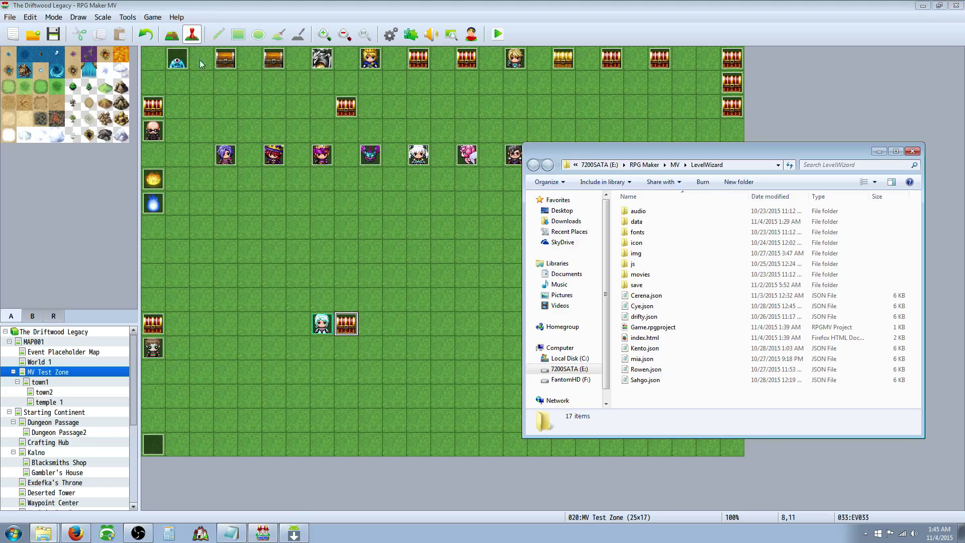
pyautogui.doubleClick(635, 264)
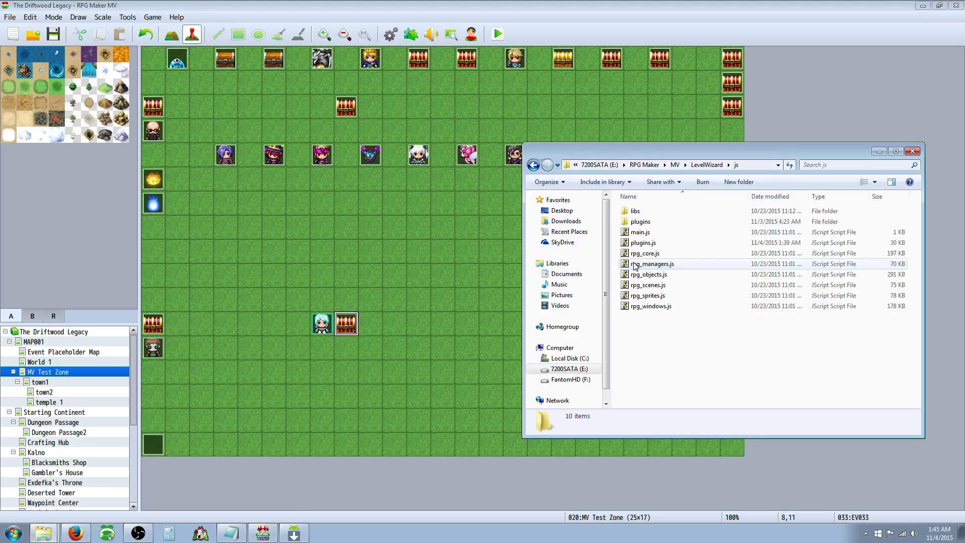
pyautogui.doubleClick(637, 221)
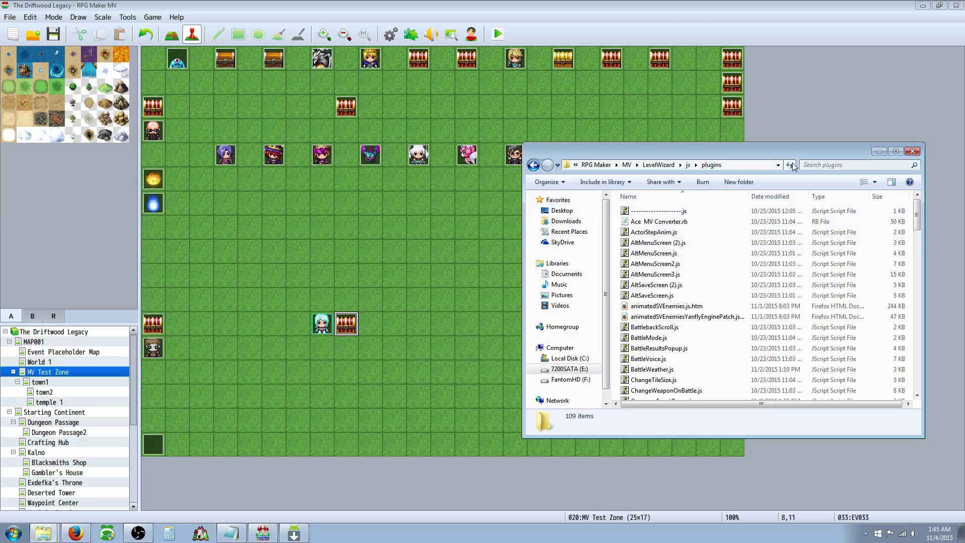
pyautogui.click(912, 151)
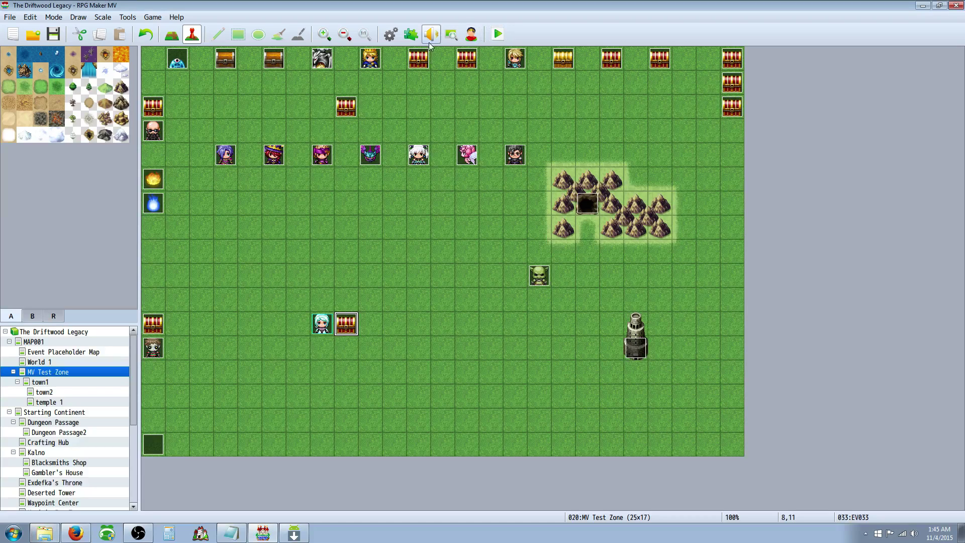
# Open the Plugin Manager and locate the DisabledChoiceConditions and LargeChoices entries
pyautogui.click(410, 34)
pyautogui.scroll(-3, 480, 264)
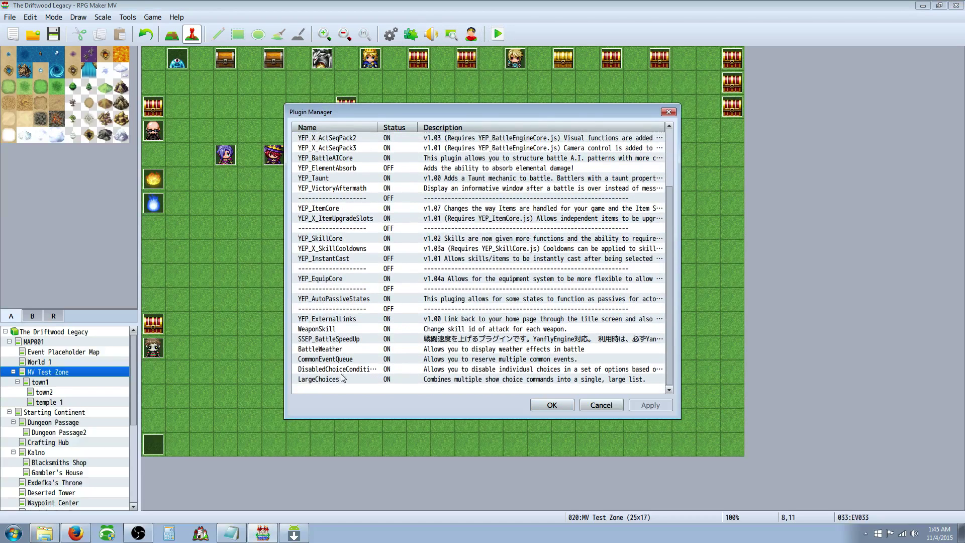
pyautogui.click(342, 370)
# Browse the plugin names available for a new plugin entry, cancel the entry and close the Plugin Manager
pyautogui.doubleClick(337, 390)
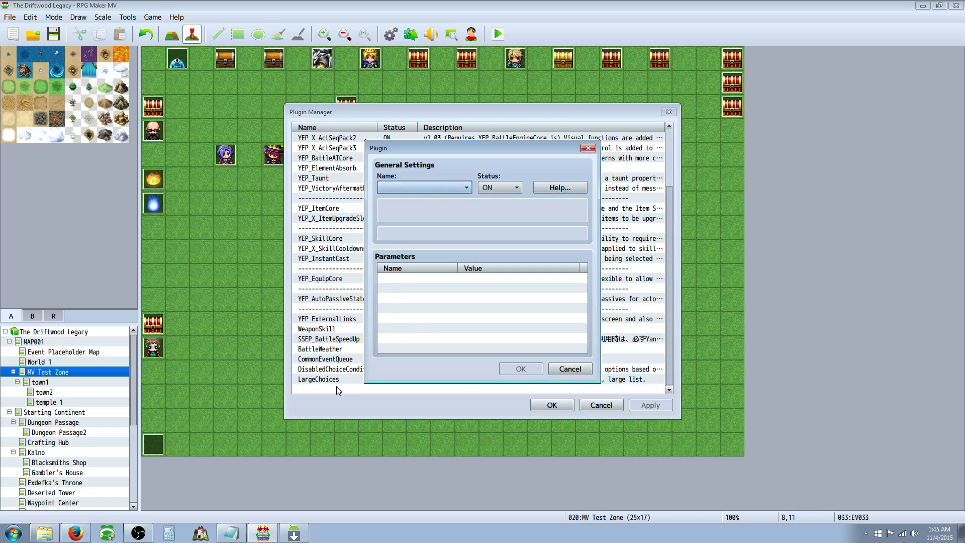
pyautogui.click(433, 187)
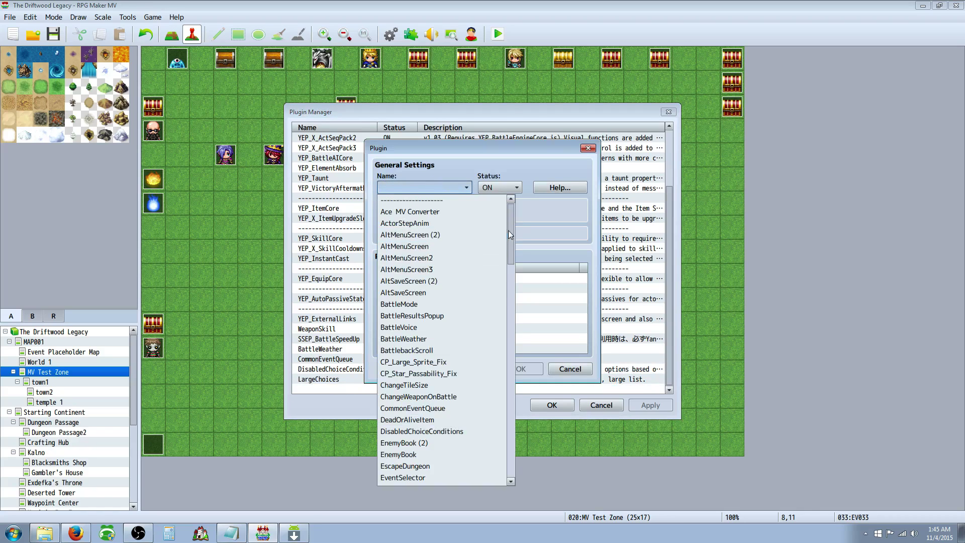
pyautogui.scroll(-10, 501, 437)
pyautogui.scroll(-3, 501, 437)
pyautogui.click(559, 234)
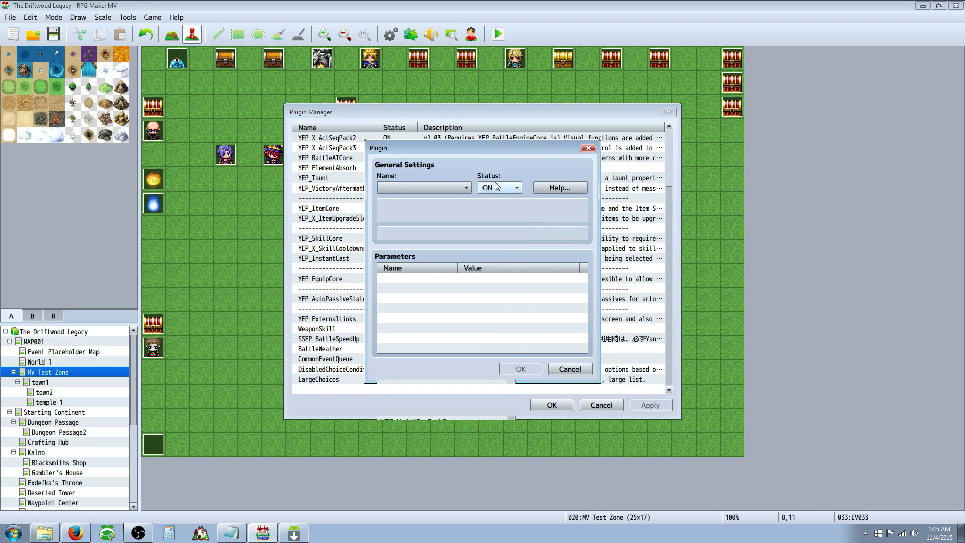
pyautogui.click(557, 370)
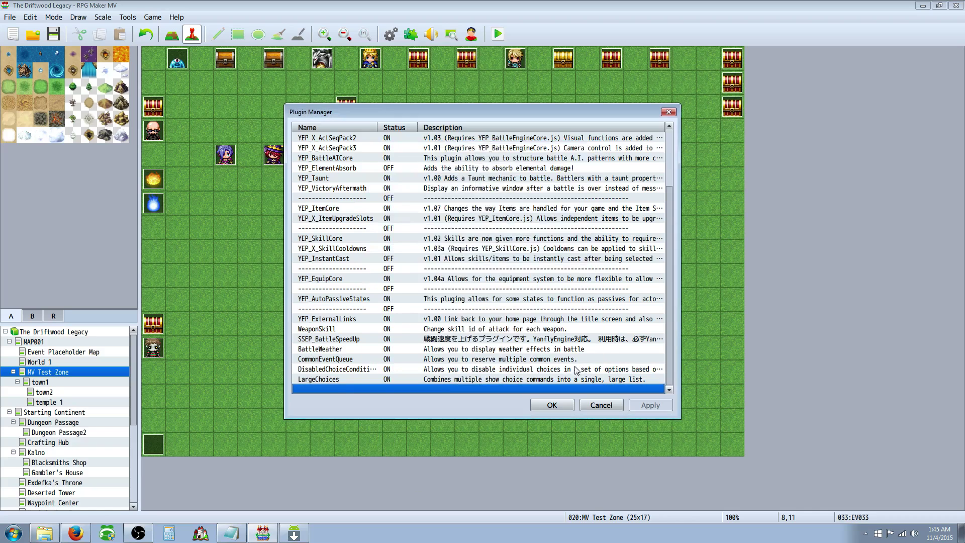
pyautogui.click(550, 408)
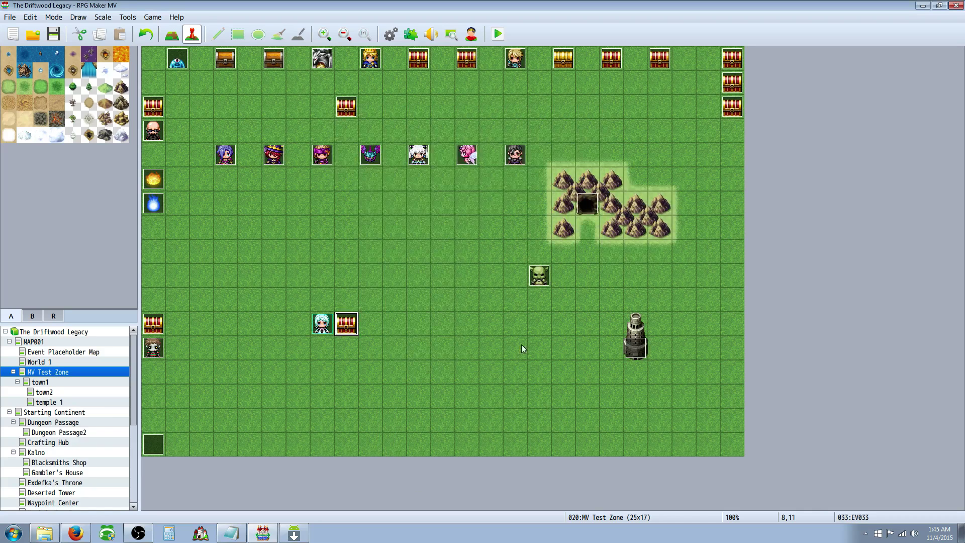
# Open the Chimera Wing Menu common event in the database and review its full command list
pyautogui.click(397, 40)
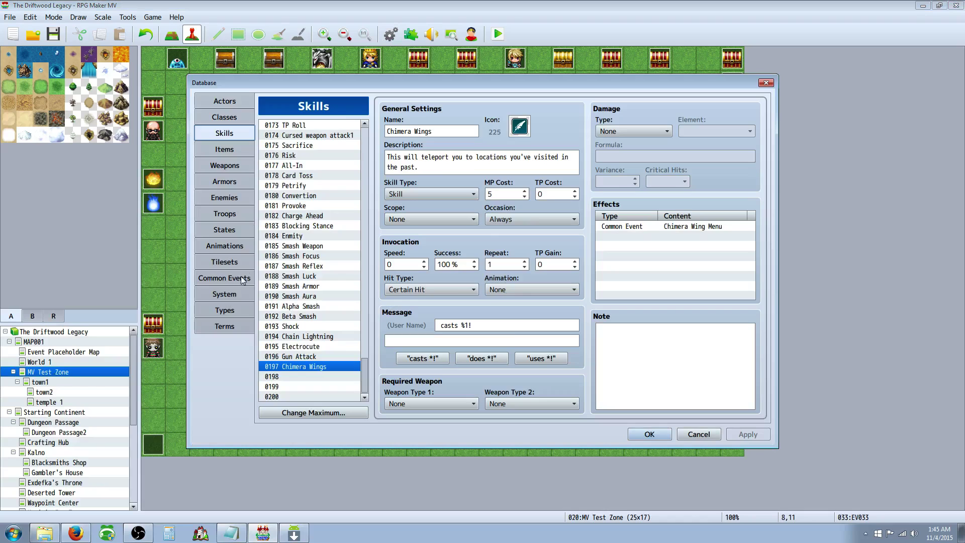
pyautogui.click(224, 278)
pyautogui.scroll(-5, 539, 251)
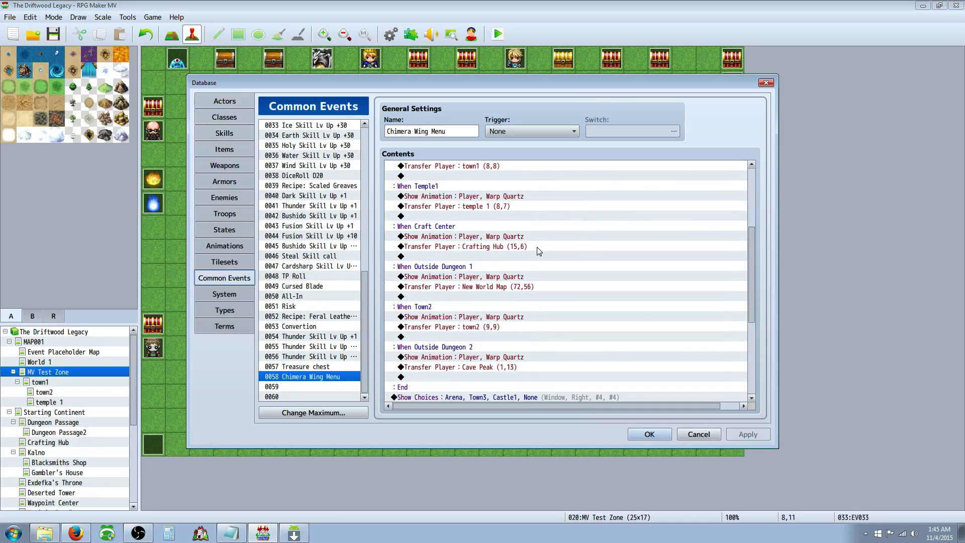
pyautogui.scroll(-6, 539, 251)
pyautogui.moveTo(753, 325); pyautogui.dragTo(748, 189)
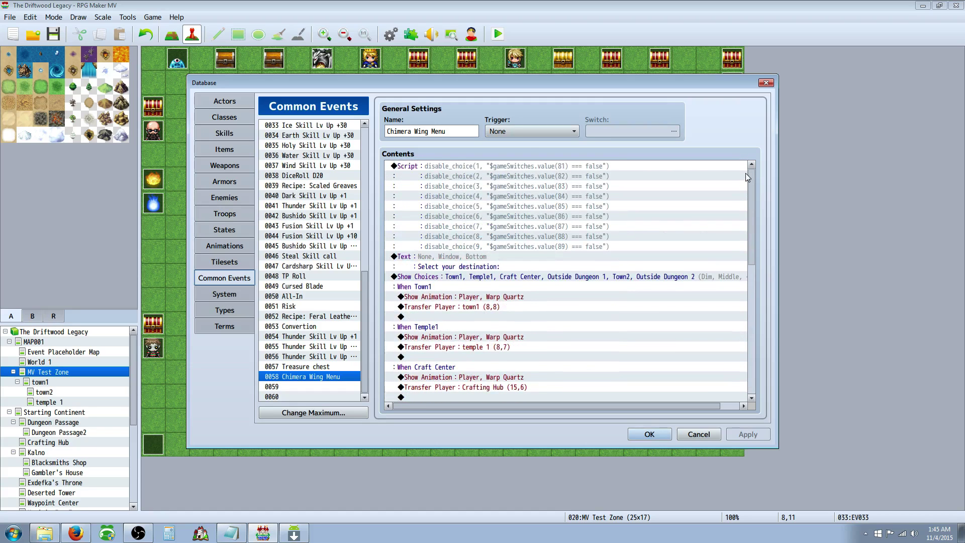
# Examine the disable_choice script block and the destination text command at the start of Chimera Wing Menu
pyautogui.click(431, 172)
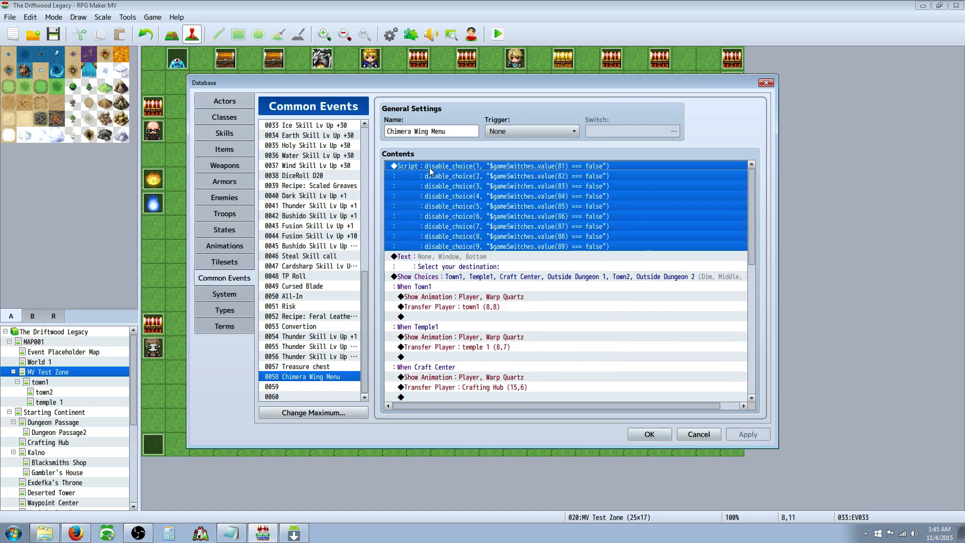
pyautogui.click(479, 264)
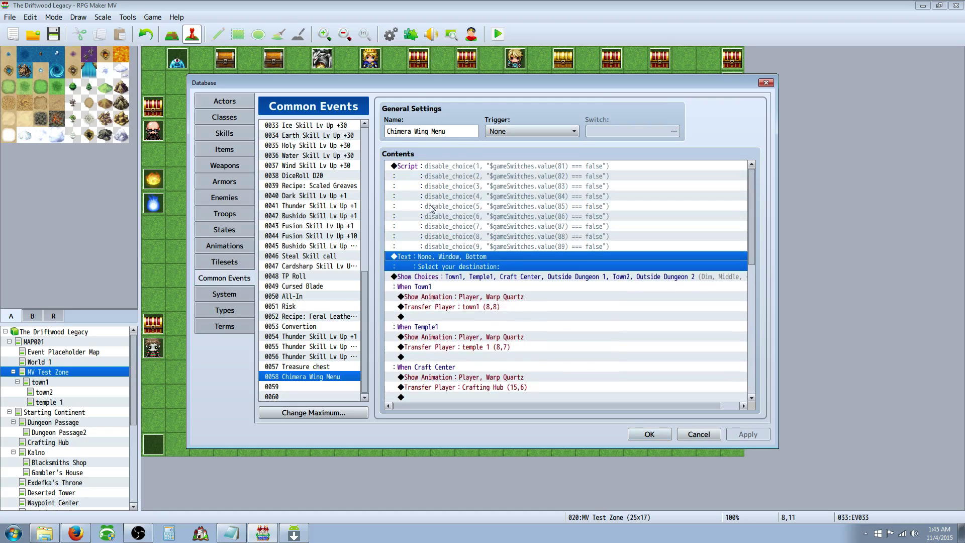
pyautogui.click(453, 168)
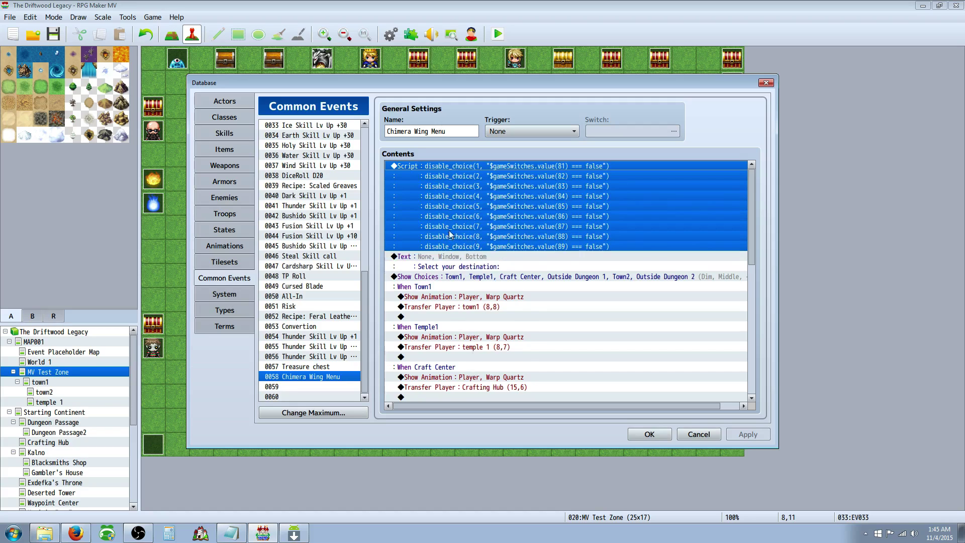
# Open the switch selector of a new Control Switches command at the event's end and check the maximum switch setting
pyautogui.scroll(-10, 450, 235)
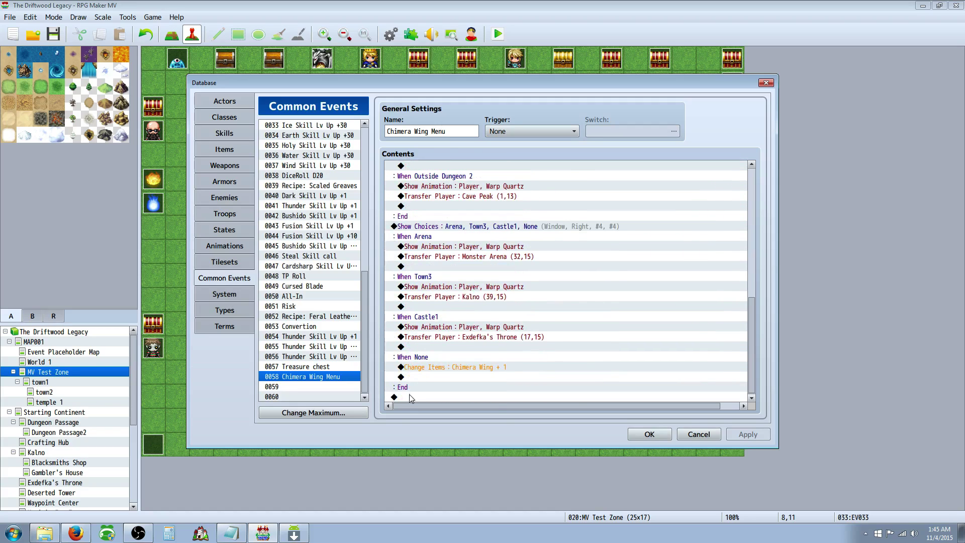
pyautogui.rightClick(411, 398)
pyautogui.click(434, 401)
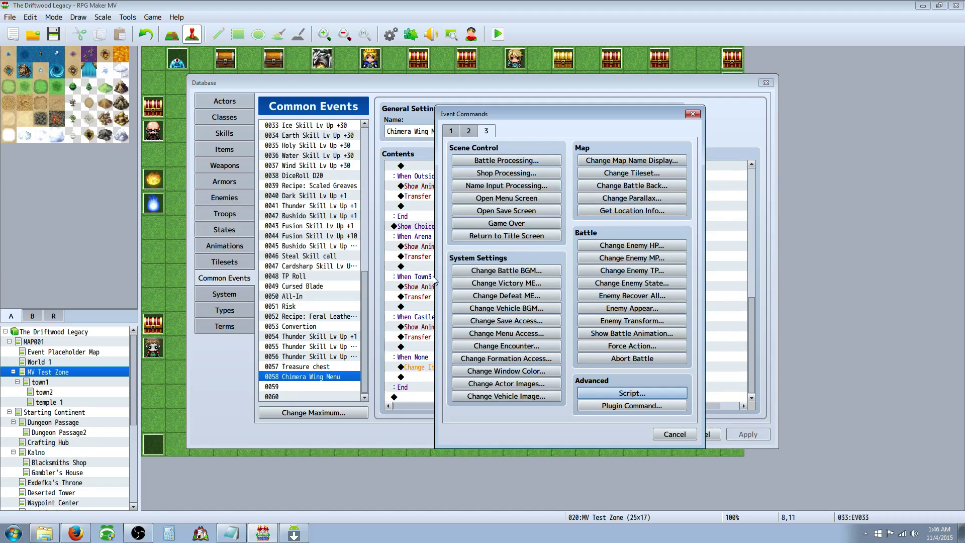
pyautogui.click(455, 132)
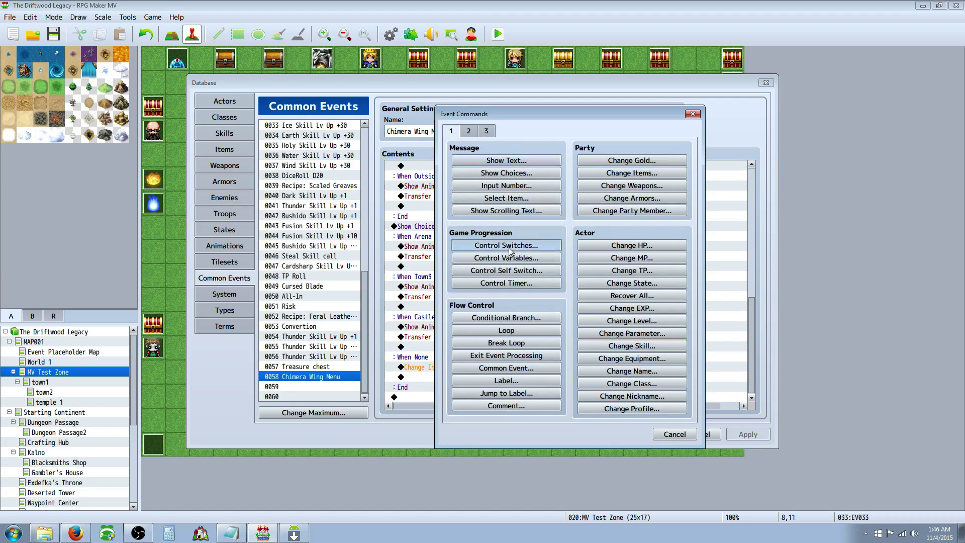
pyautogui.click(506, 245)
pyautogui.click(614, 256)
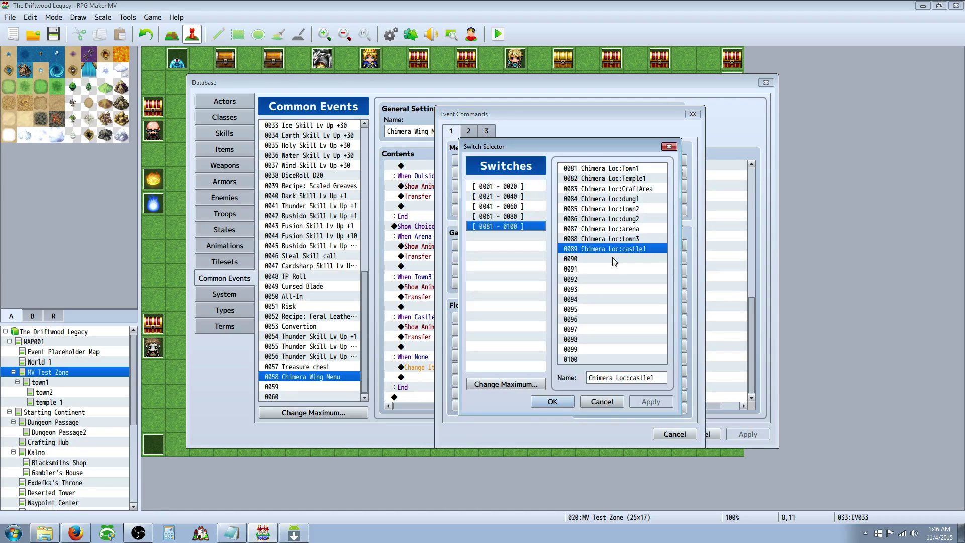
pyautogui.click(506, 385)
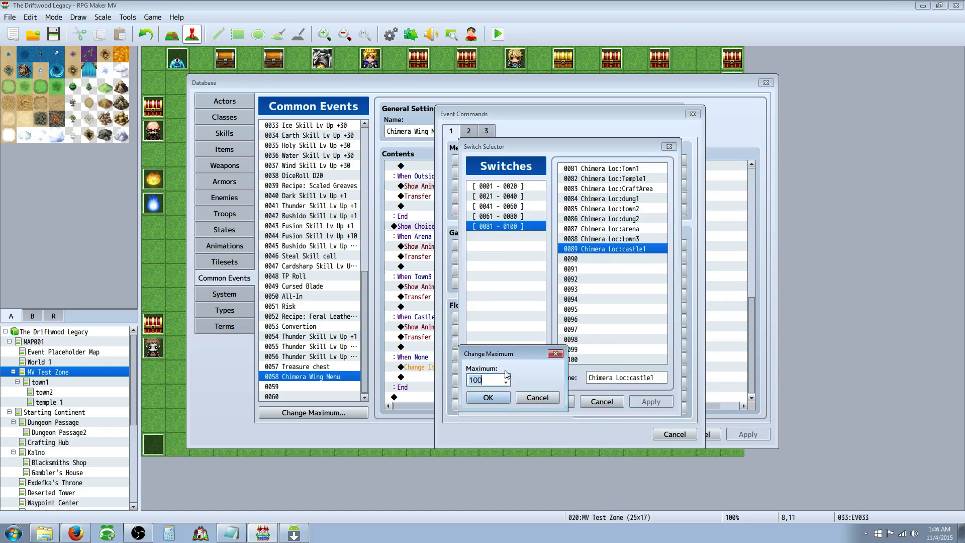
pyautogui.click(547, 398)
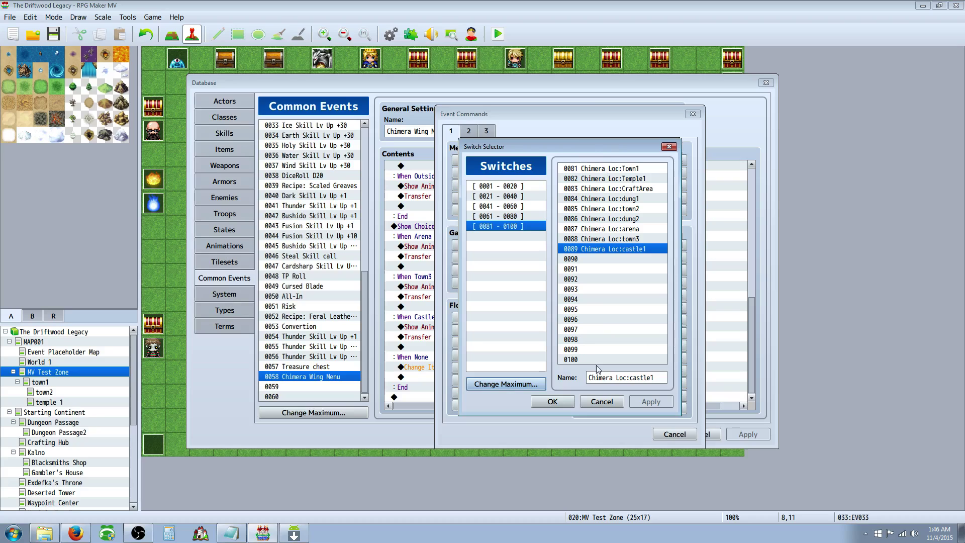
# Examine the Chimera Loc location switches 0081 to 0089 and the order they are listed in
pyautogui.click(611, 169)
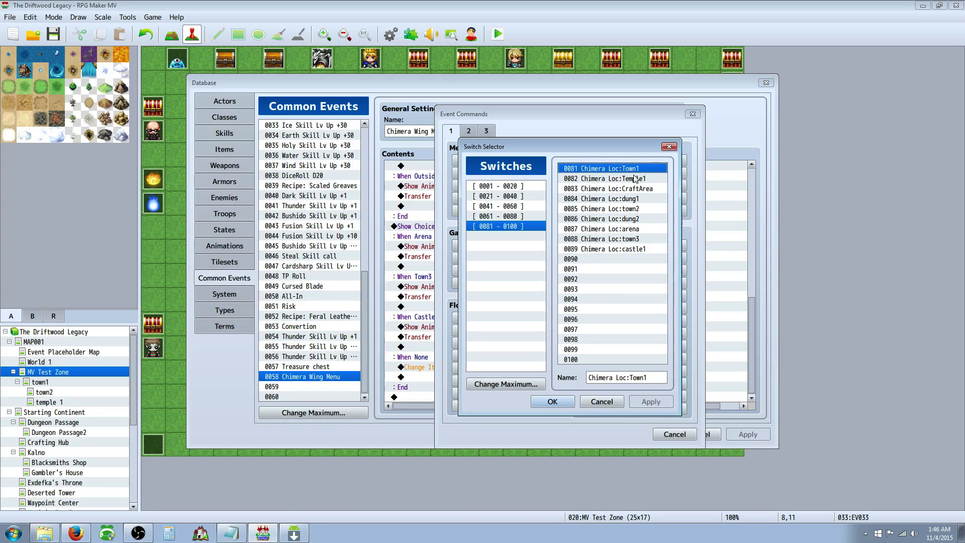
pyautogui.moveTo(633, 178)
pyautogui.mouseDown()
pyautogui.moveTo(636, 231)
pyautogui.moveTo(634, 171)
pyautogui.mouseUp()
pyautogui.click(620, 180)
pyautogui.click(621, 193)
pyautogui.click(618, 171)
pyautogui.click(622, 180)
pyautogui.click(624, 189)
pyautogui.click(623, 170)
pyautogui.click(624, 180)
pyautogui.click(626, 190)
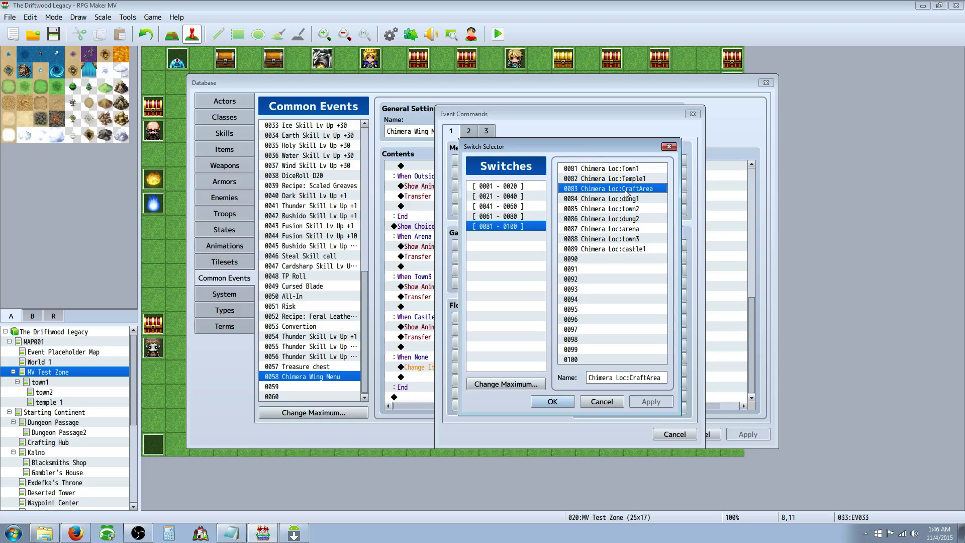
pyautogui.click(627, 200)
pyautogui.click(626, 217)
pyautogui.click(626, 208)
pyautogui.click(626, 230)
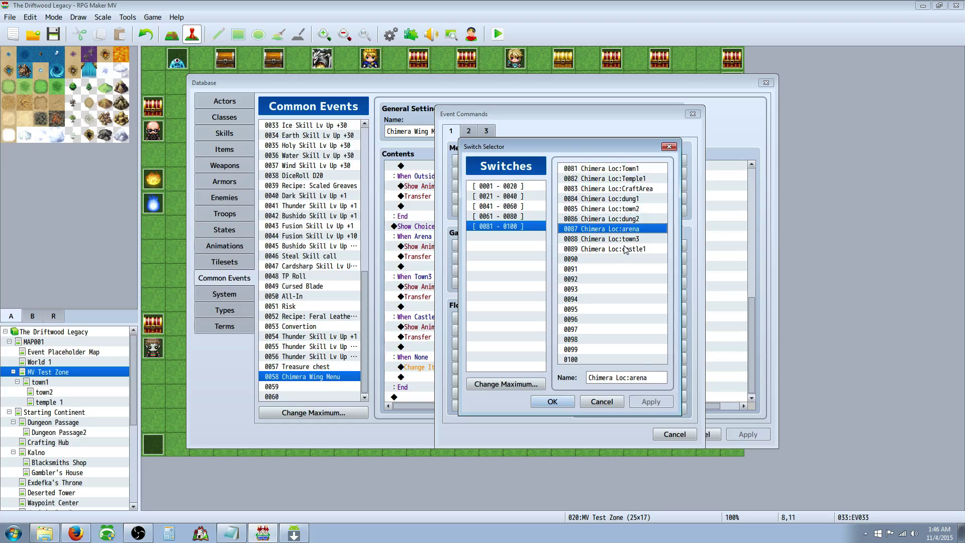
pyautogui.click(626, 240)
pyautogui.click(626, 249)
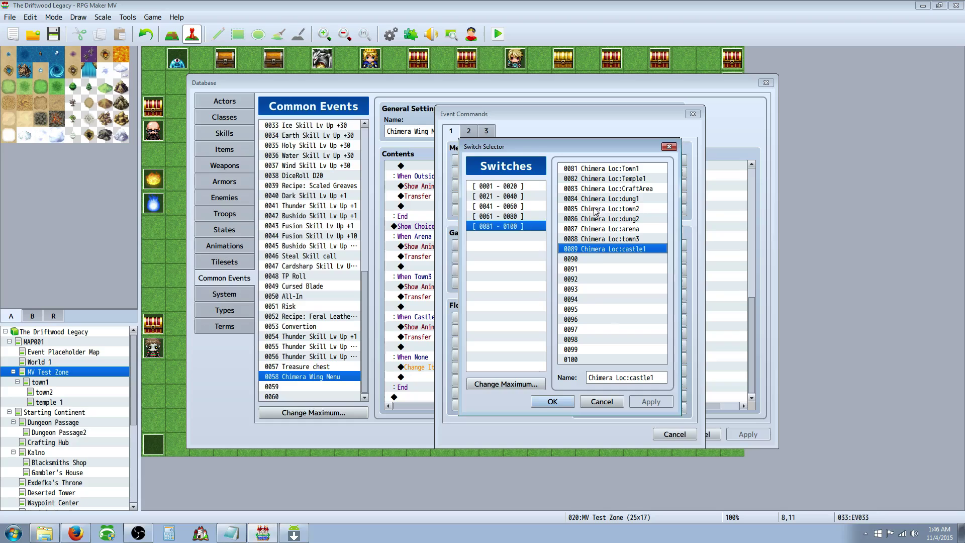
# Choose switch 0081 Chimera Loc:Town1 for the Control Switches command, and cancel the command without adding it
pyautogui.click(597, 168)
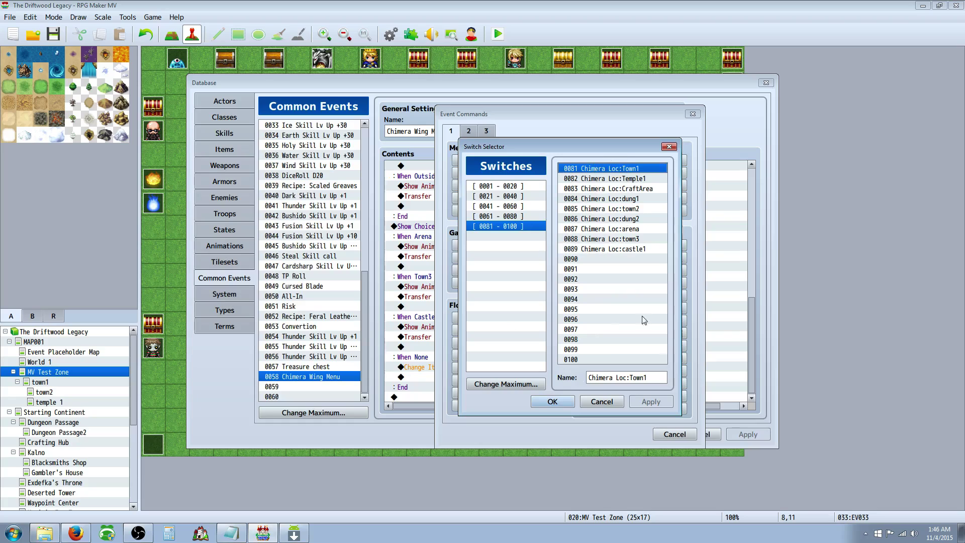
pyautogui.click(555, 400)
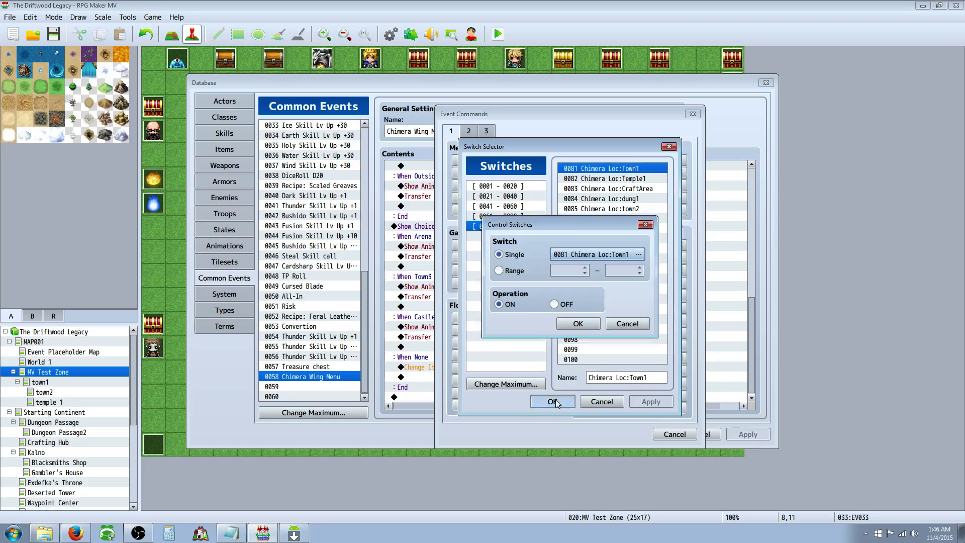
pyautogui.click(637, 330)
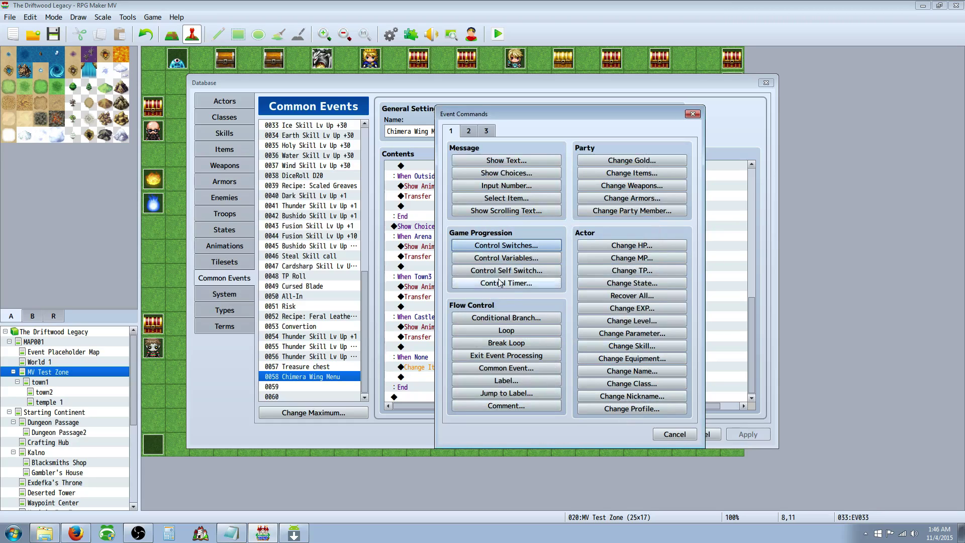
# Close the database and open the event at 4,9 on the town1 map for editing
pyautogui.click(674, 434)
pyautogui.click(649, 434)
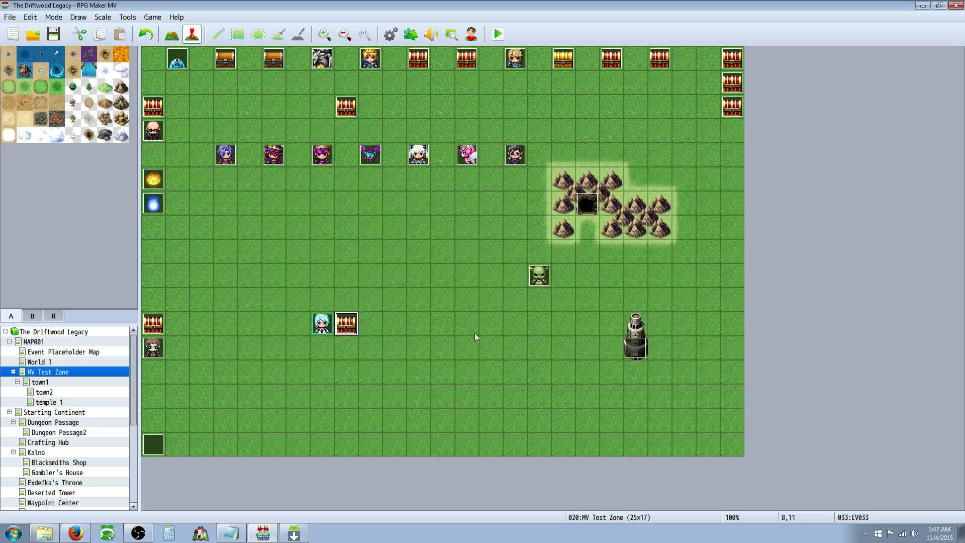
pyautogui.click(73, 382)
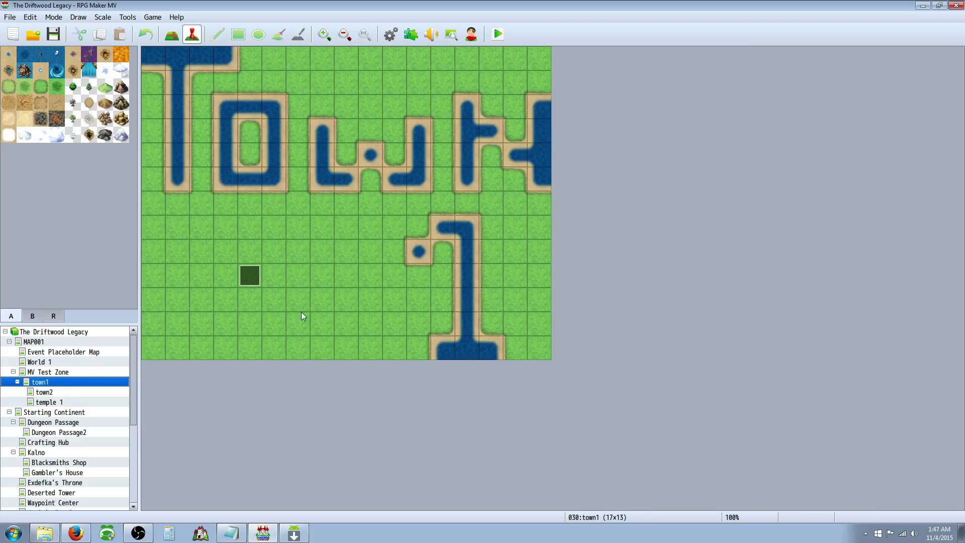
pyautogui.rightClick(273, 270)
pyautogui.rightClick(255, 280)
pyautogui.click(271, 288)
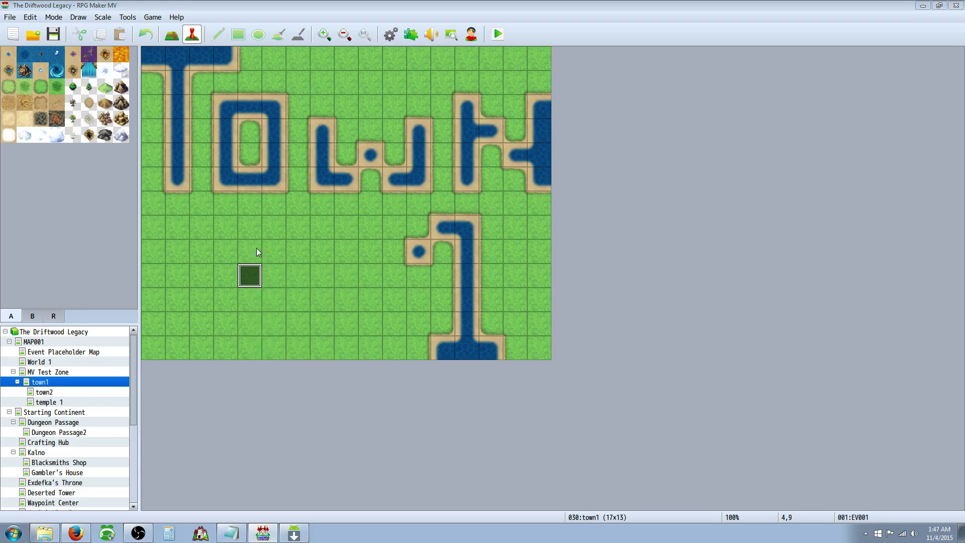
# Set the town1 event's trigger to Parallel and turn off its Walking option
pyautogui.click(334, 407)
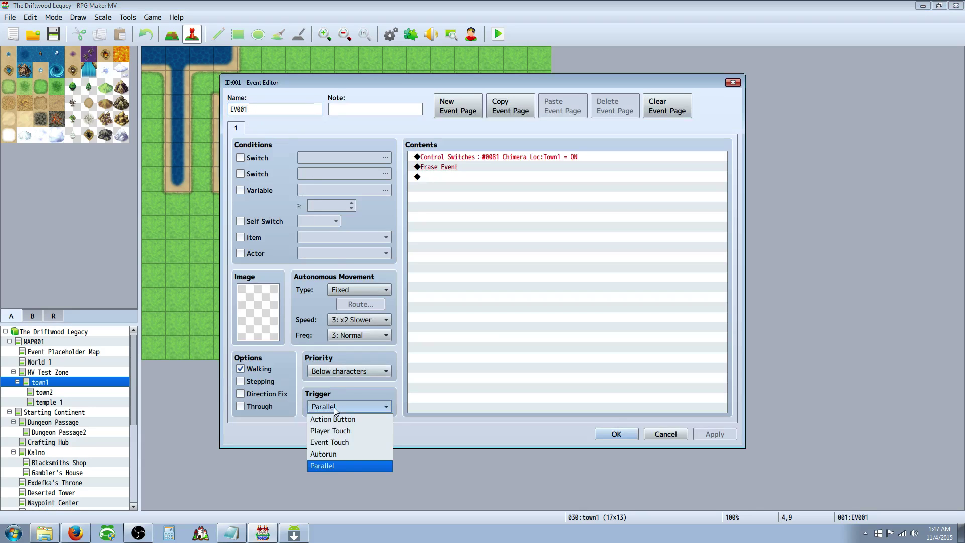
pyautogui.click(331, 469)
pyautogui.click(256, 369)
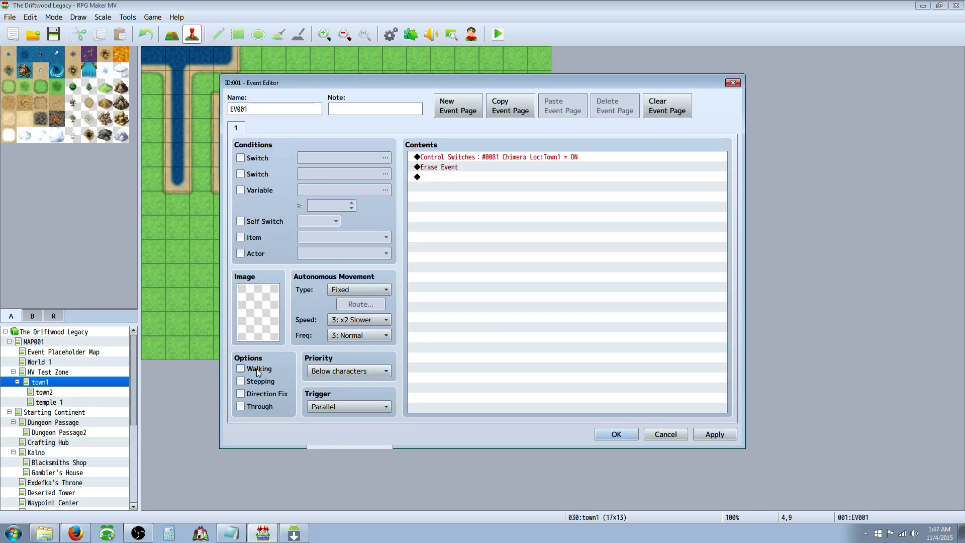
# Check switch 0081 Chimera Loc:Town1 in the selector of a new Control Switches command, and cancel the command without adding it
pyautogui.rightClick(448, 178)
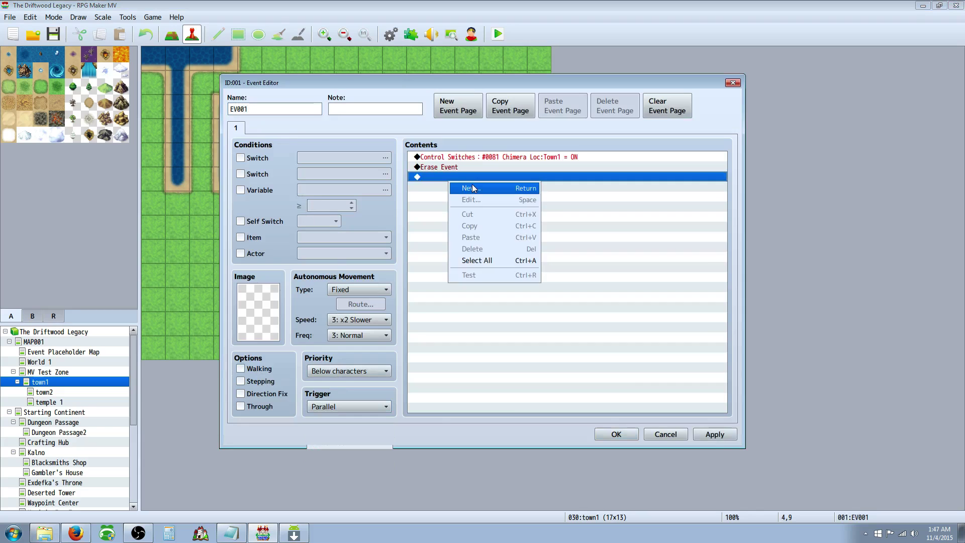
pyautogui.click(518, 188)
pyautogui.moveTo(503, 114); pyautogui.dragTo(535, 175)
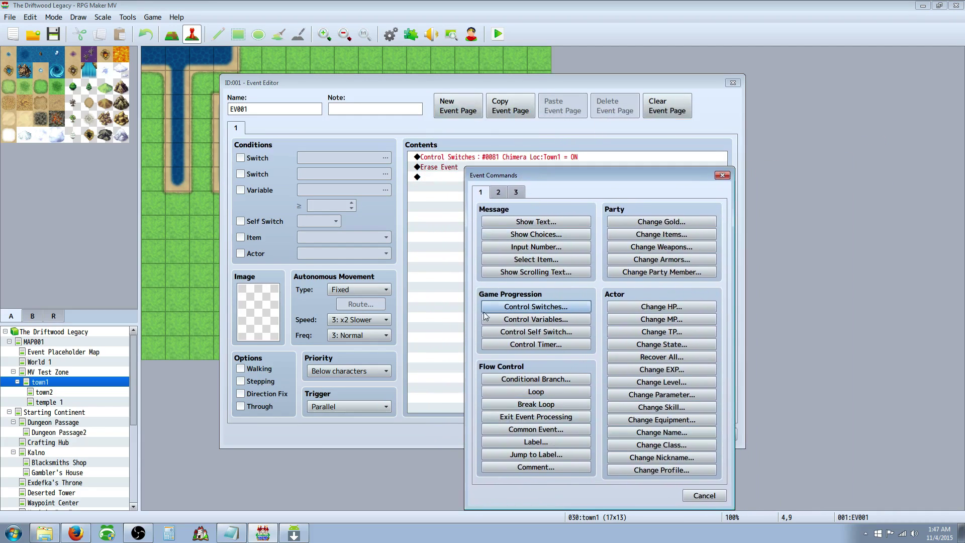
pyautogui.click(547, 308)
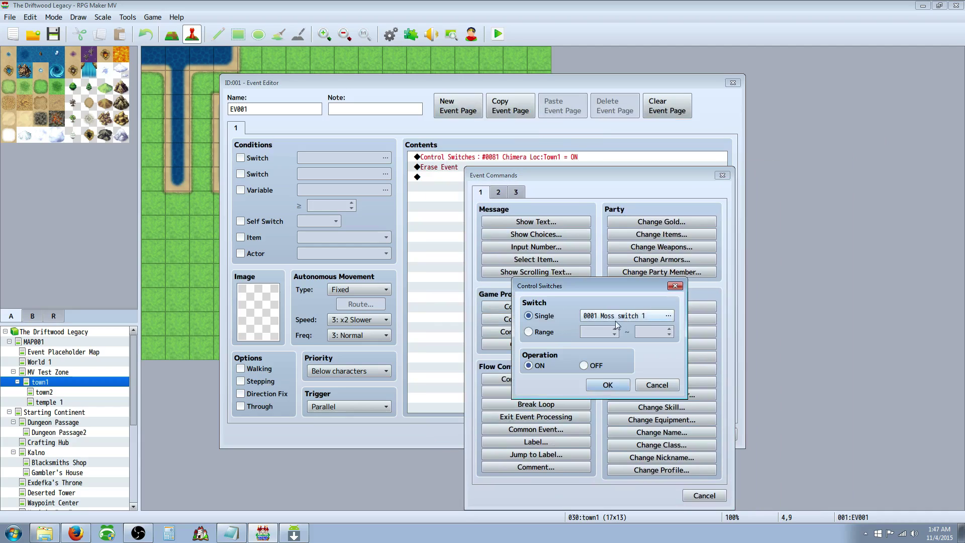
pyautogui.click(672, 318)
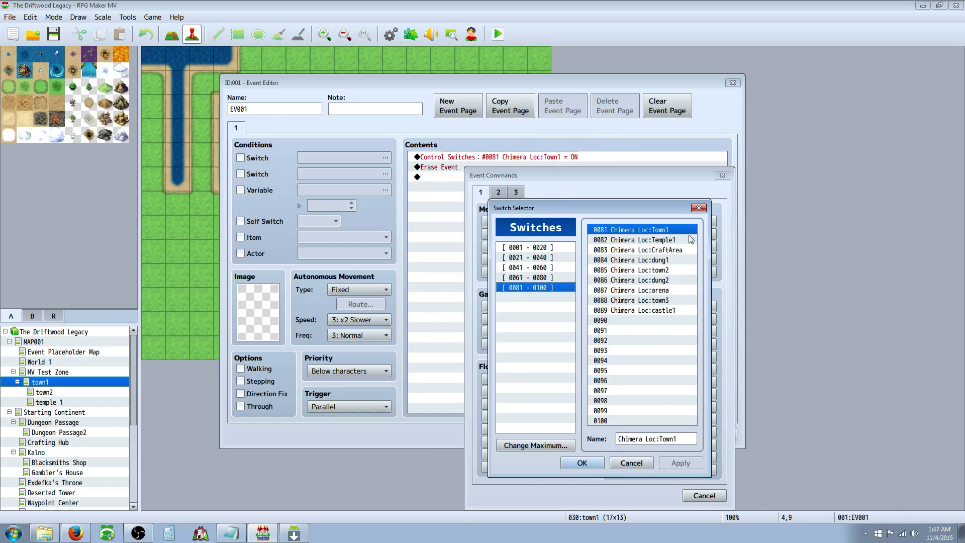
pyautogui.click(636, 462)
pyautogui.click(644, 390)
pyautogui.click(705, 496)
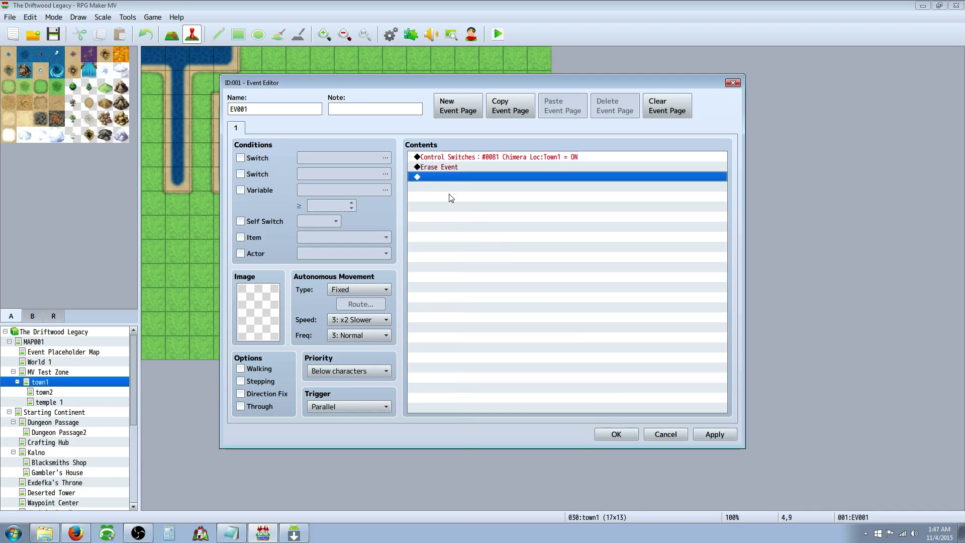
# Locate the Erase Event command for the town1 event without adding another one, and close the event
pyautogui.click(436, 168)
pyautogui.click(425, 176)
pyautogui.rightClick(425, 176)
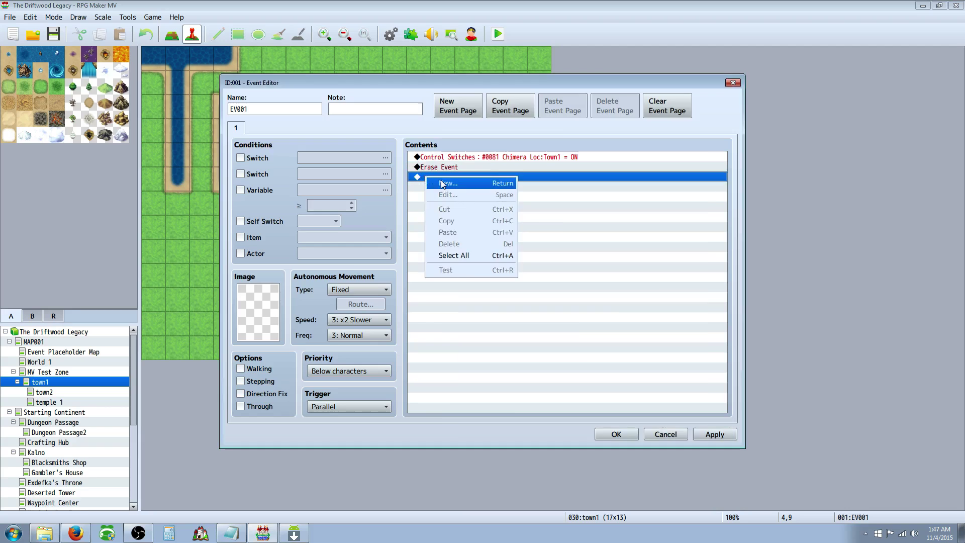
pyautogui.click(445, 185)
pyautogui.click(465, 133)
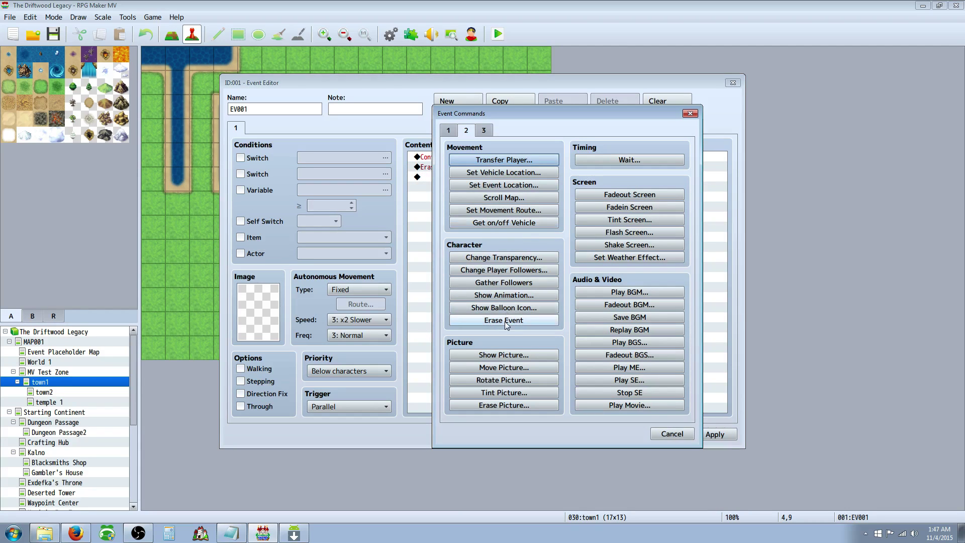
pyautogui.click(670, 433)
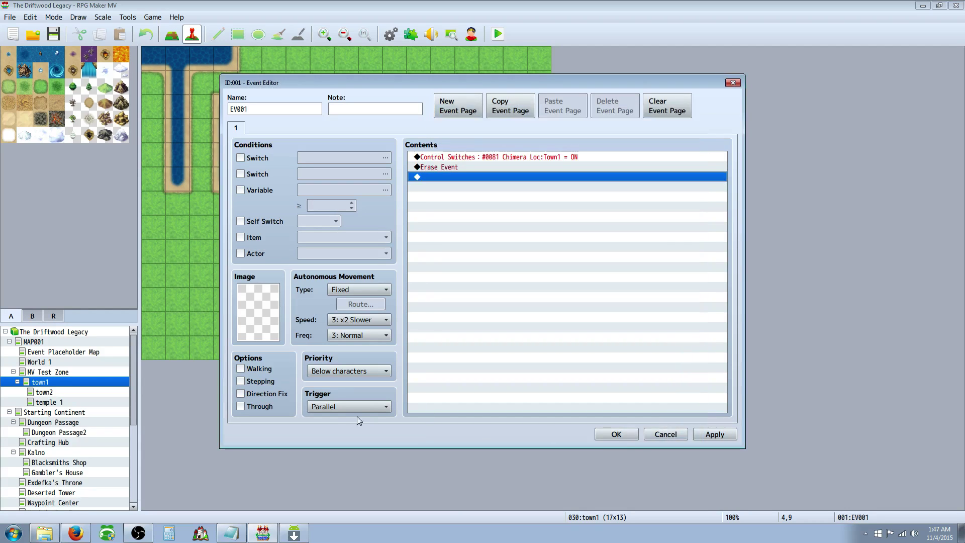
pyautogui.click(646, 434)
# Copy the town1 event and open the existing event at 3,8 on the town2 map for editing
pyautogui.rightClick(249, 275)
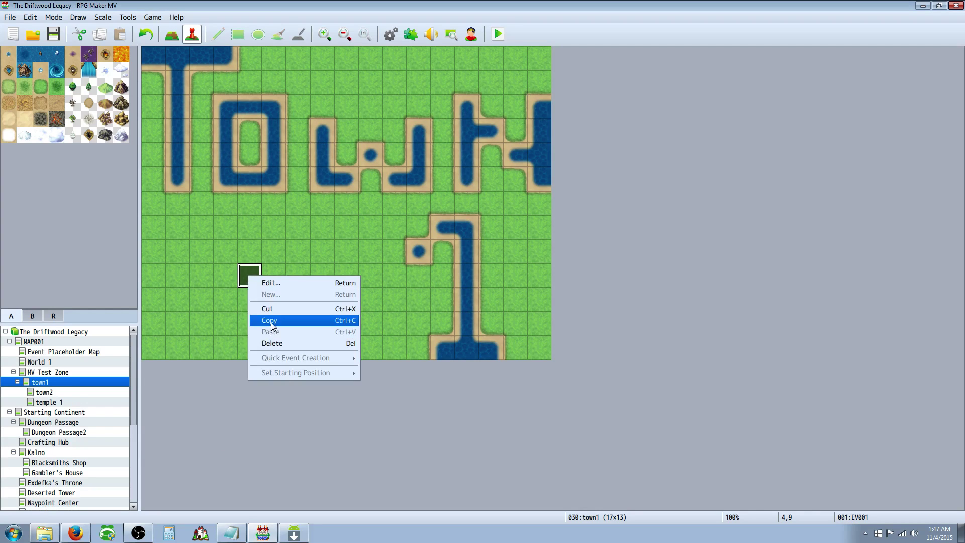
pyautogui.click(272, 321)
pyautogui.click(43, 392)
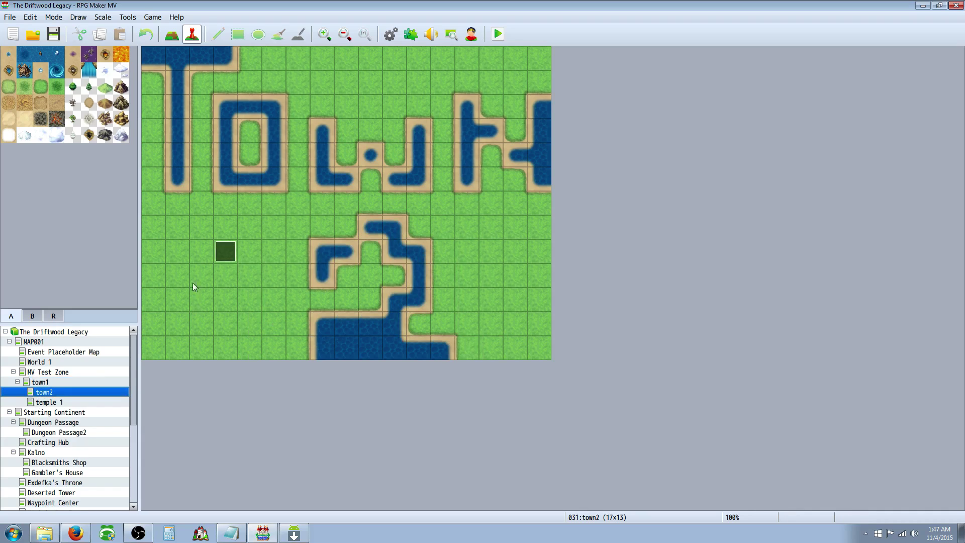
pyautogui.rightClick(253, 256)
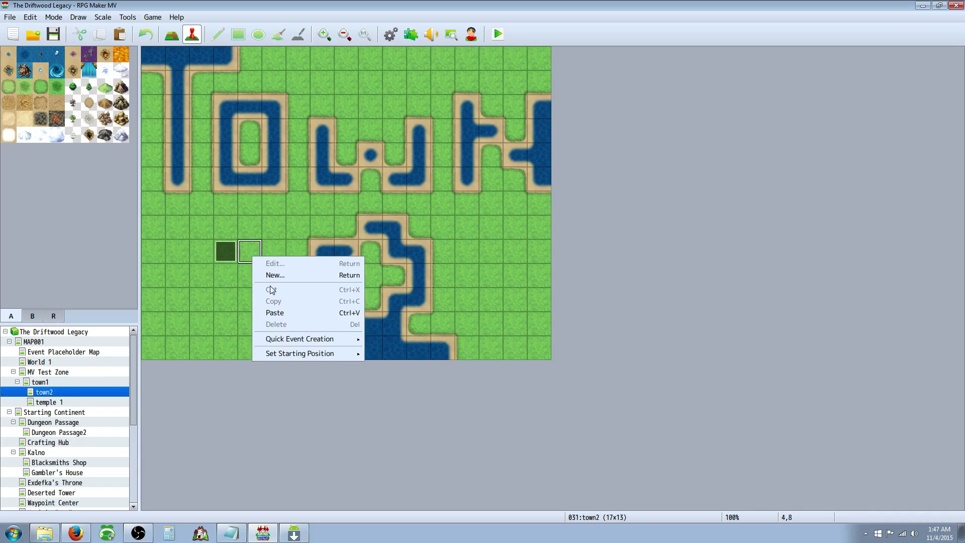
pyautogui.rightClick(227, 253)
pyautogui.click(249, 265)
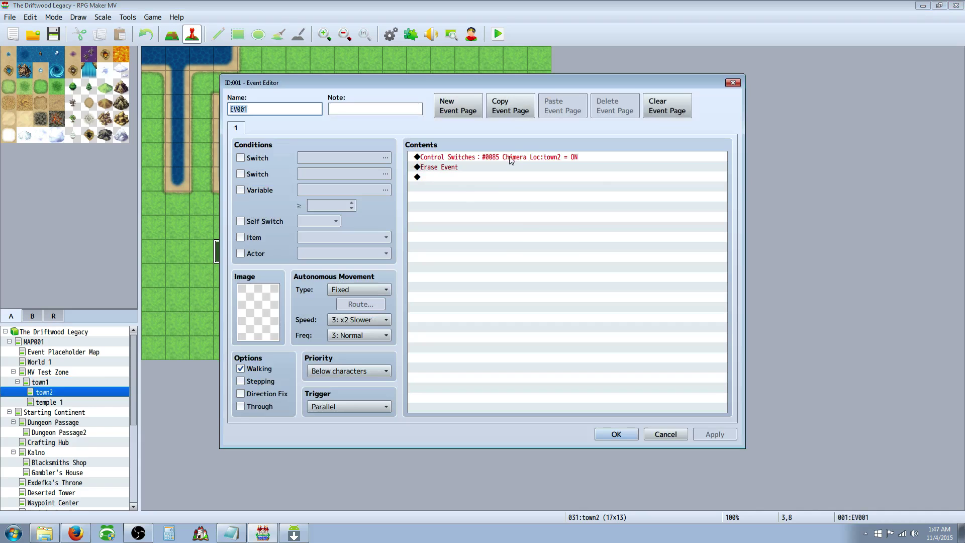
# Inspect the Control Switches command of the town2 event and its switch selector, cancel the command edit and close the event
pyautogui.rightClick(506, 157)
pyautogui.click(531, 174)
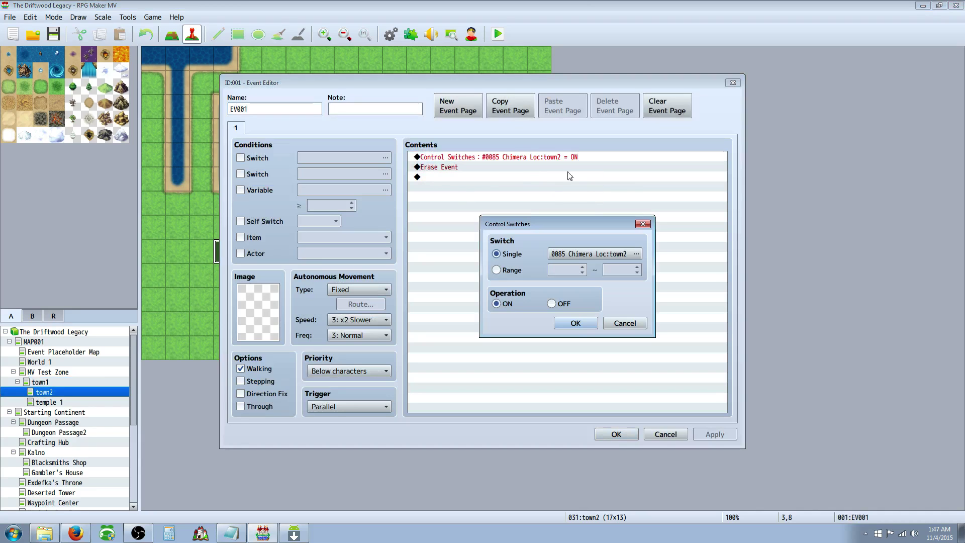
pyautogui.click(637, 252)
pyautogui.click(607, 208)
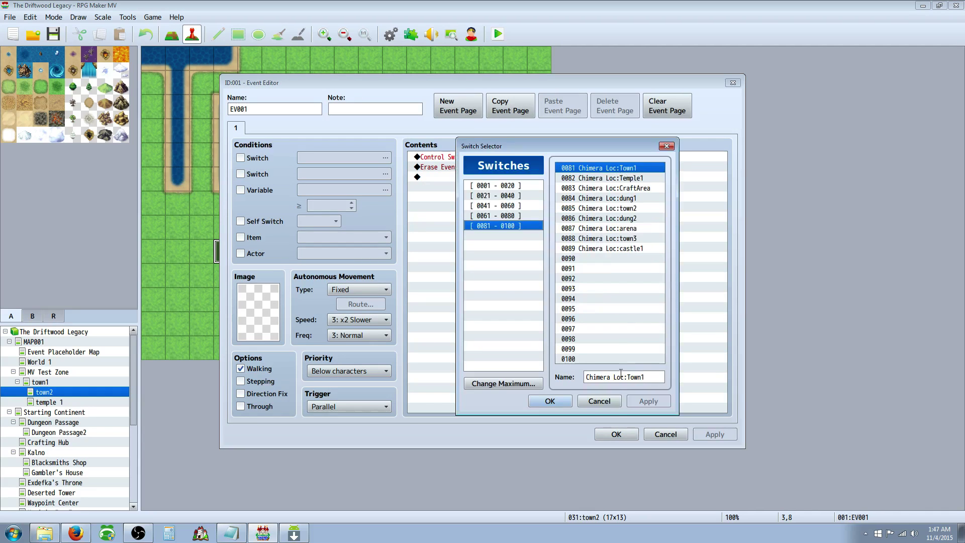
pyautogui.click(549, 401)
pyautogui.click(626, 323)
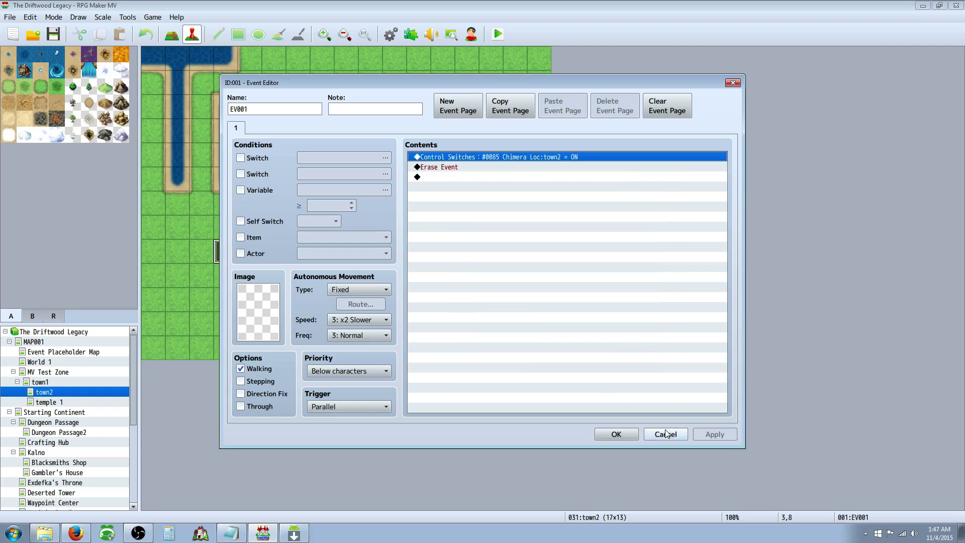
pyautogui.click(620, 436)
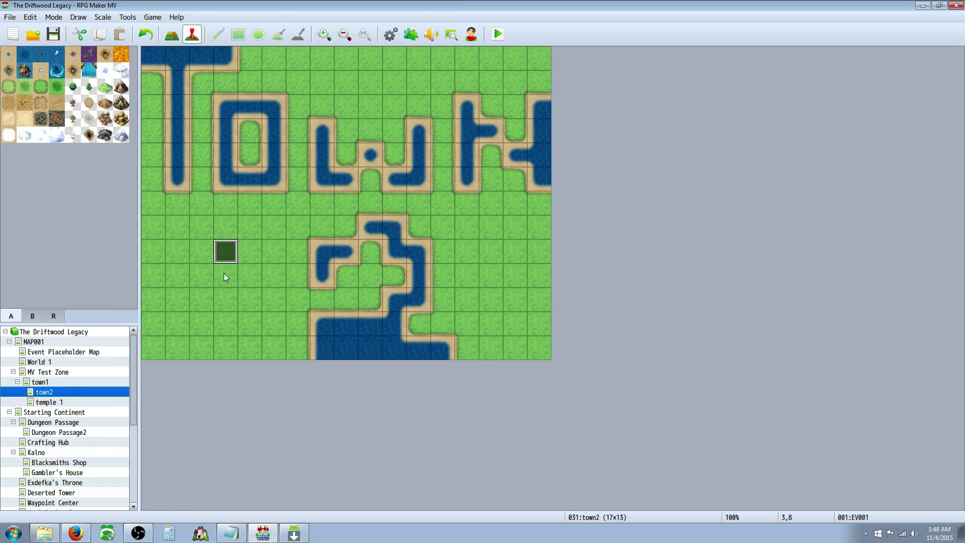
# Review the disable_choice script of the Chimera Wing Menu common event and locate the Script command without adding a new one
pyautogui.click(391, 33)
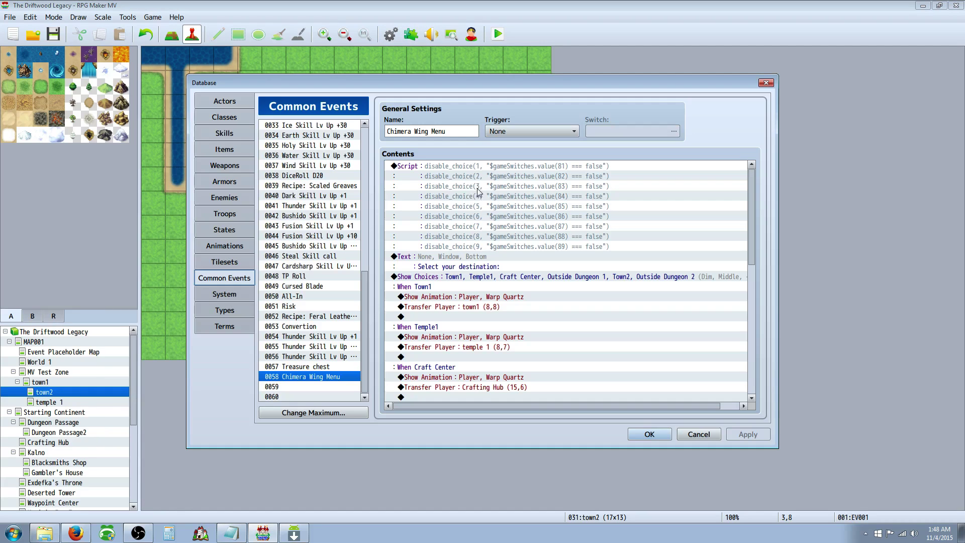
pyautogui.click(425, 188)
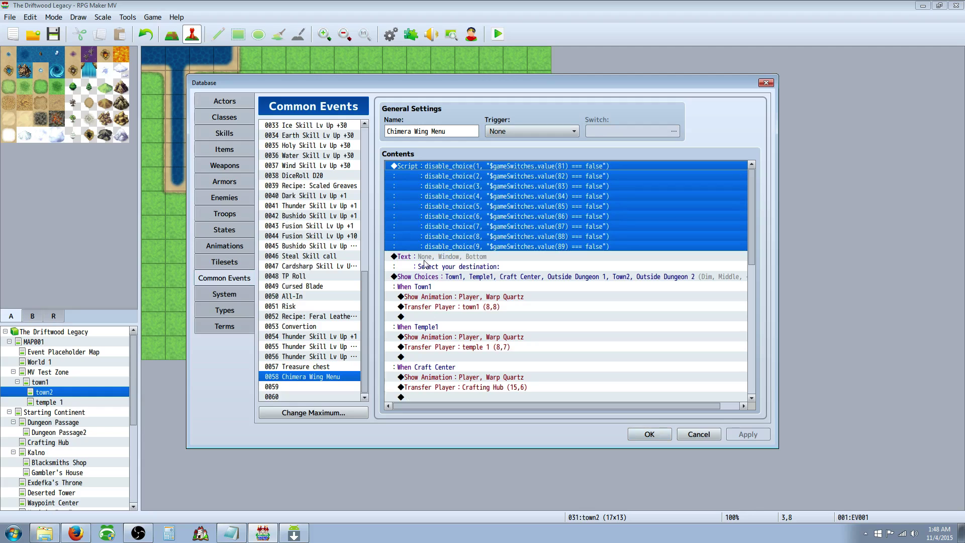
pyautogui.scroll(-10, 401, 216)
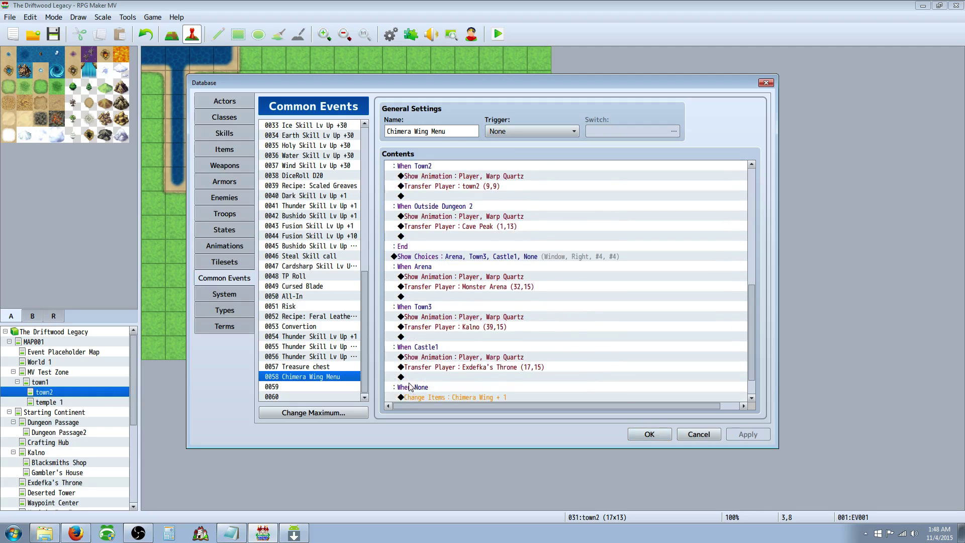
pyautogui.rightClick(411, 396)
pyautogui.click(445, 407)
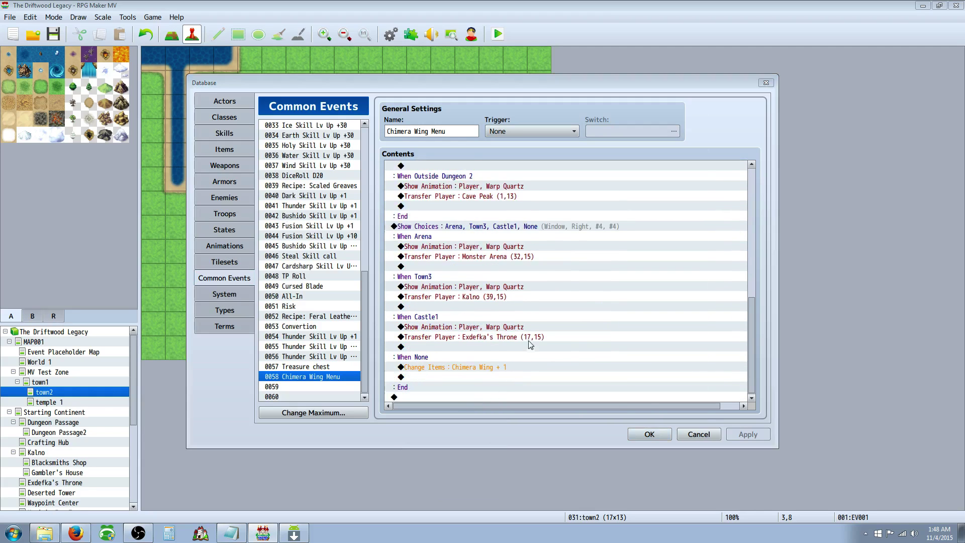
pyautogui.click(486, 130)
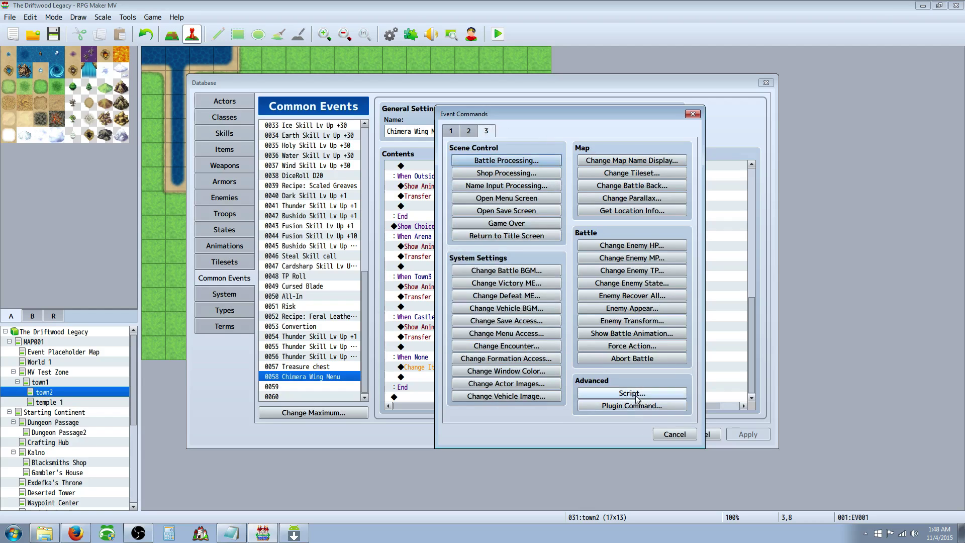
pyautogui.click(635, 394)
pyautogui.click(647, 350)
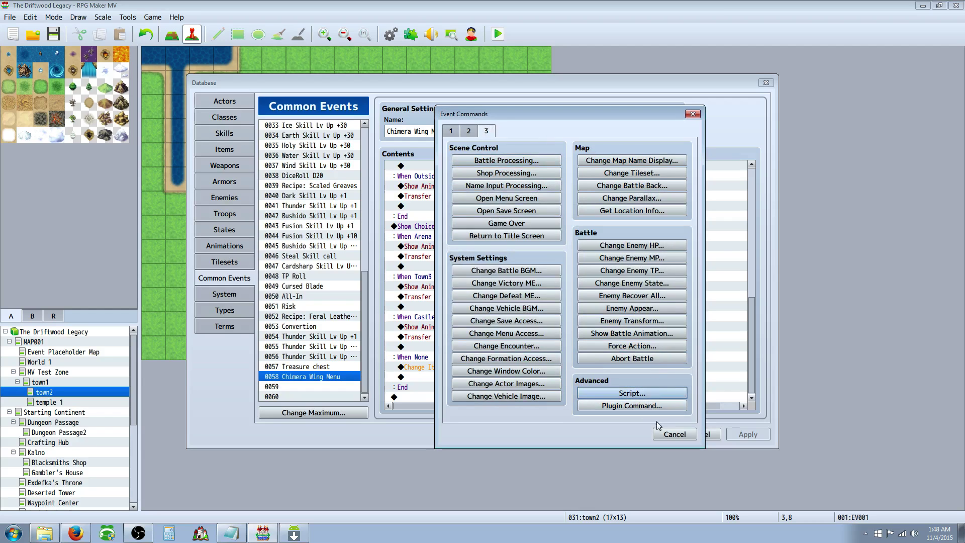
pyautogui.click(673, 434)
# Examine the Show Choices branches of Chimera Wing Menu and the Show Animation and Transfer Player commands for each destination
pyautogui.scroll(2, 534, 252)
pyautogui.scroll(8, 534, 251)
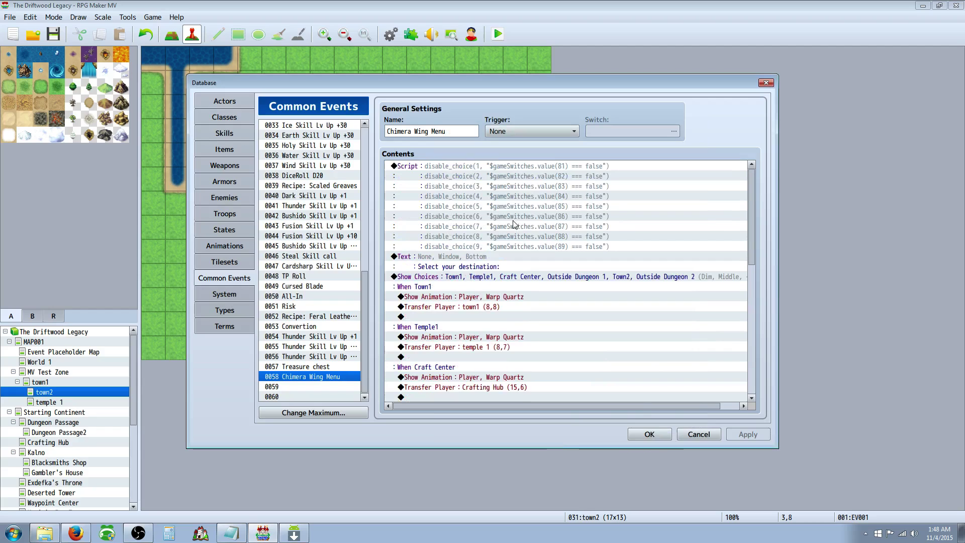
pyautogui.click(455, 287)
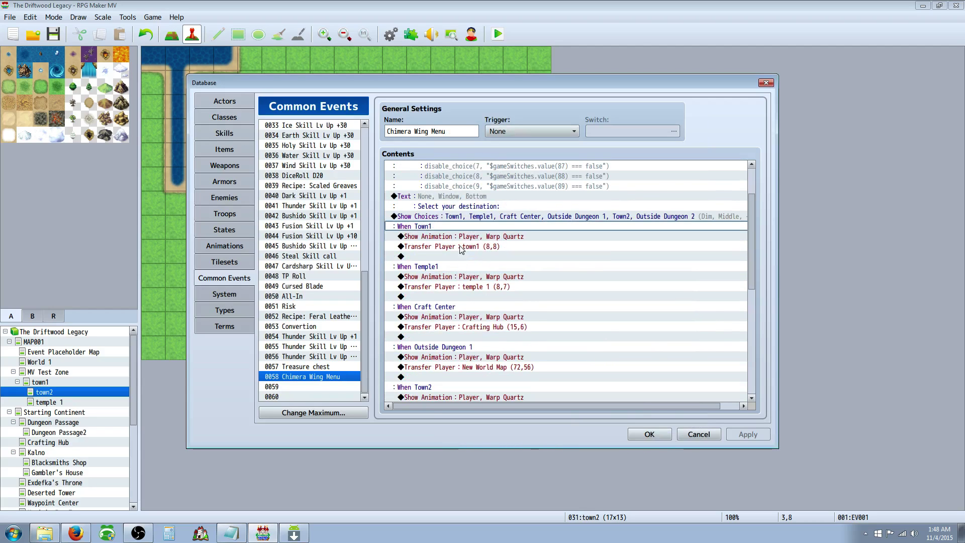
pyautogui.press('Down')
pyautogui.scroll(-2, 451, 225)
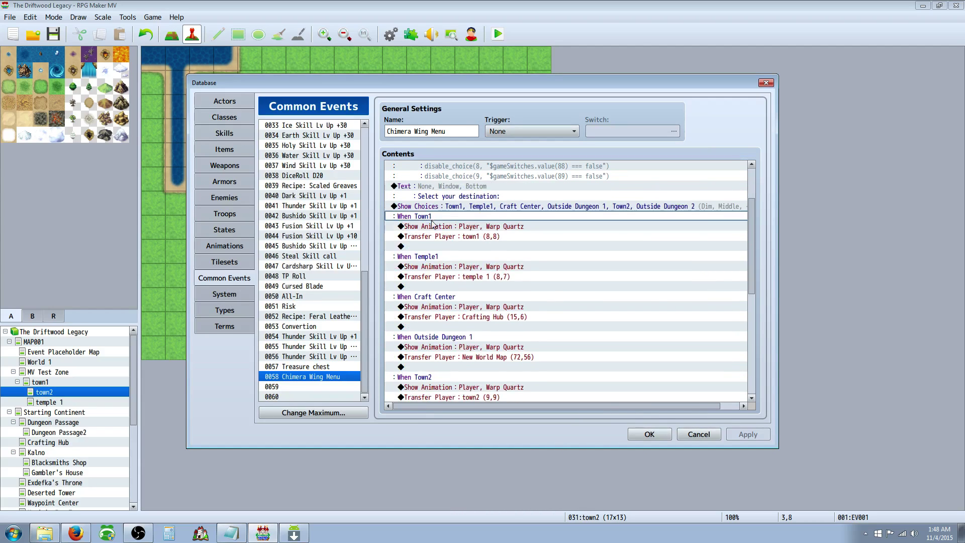
pyautogui.click(432, 207)
pyautogui.scroll(-1, 441, 235)
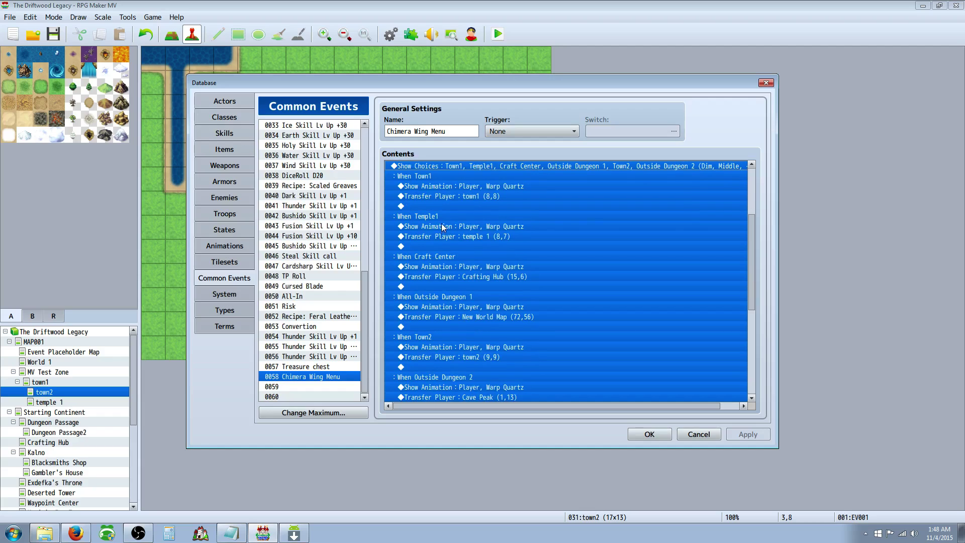
pyautogui.click(463, 195)
pyautogui.scroll(4, 467, 194)
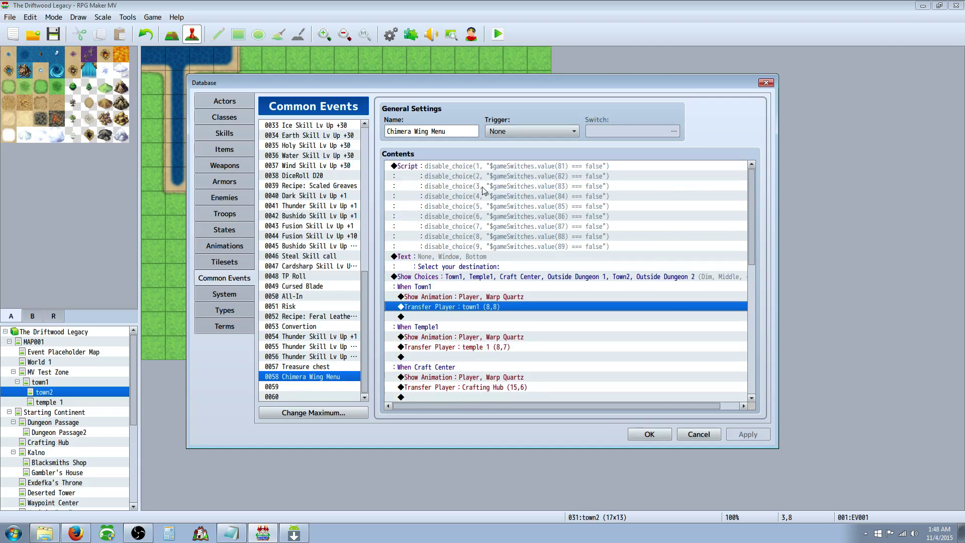
# Review the disable_choice script and inspect the "Select your destination:" text command of Chimera Wing Menu, cancelling its edit
pyautogui.click(422, 168)
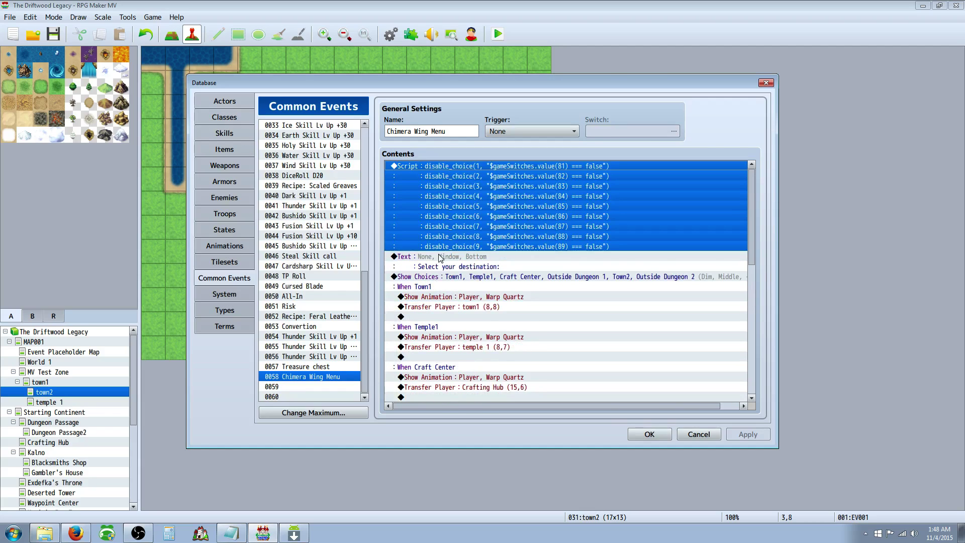
pyautogui.click(441, 257)
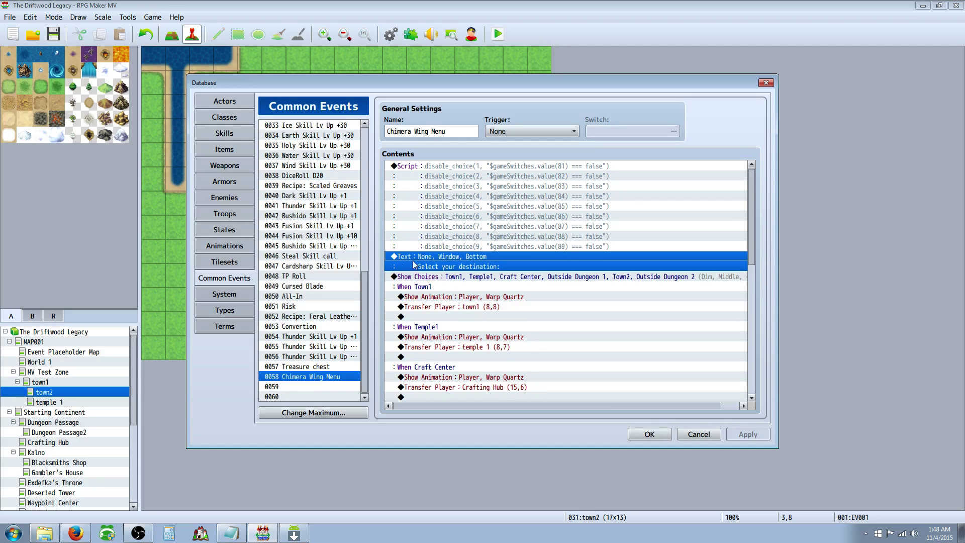
pyautogui.rightClick(436, 257)
pyautogui.click(496, 269)
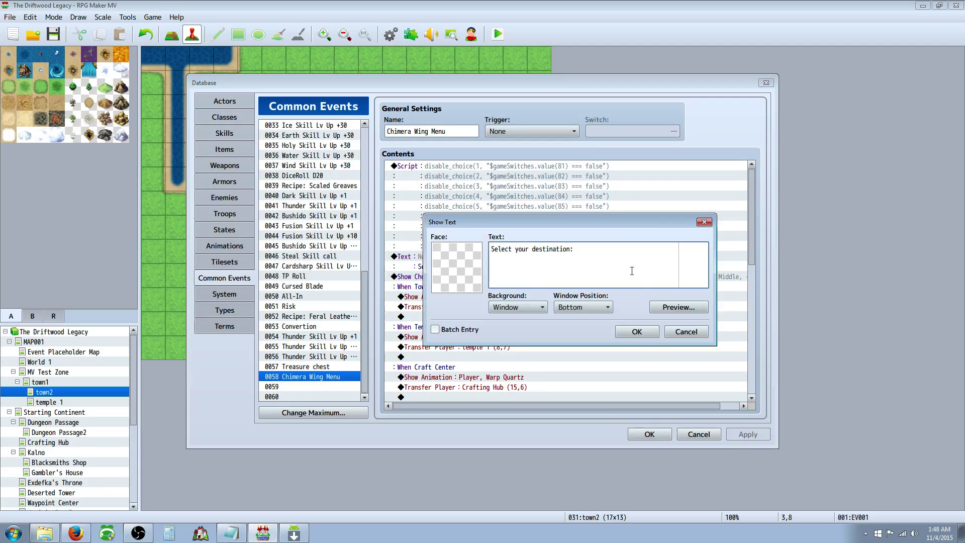
pyautogui.click(686, 332)
# Inspect the six destination choices and display options of the first Show Choices command in Chimera Wing Menu and close its settings
pyautogui.click(438, 278)
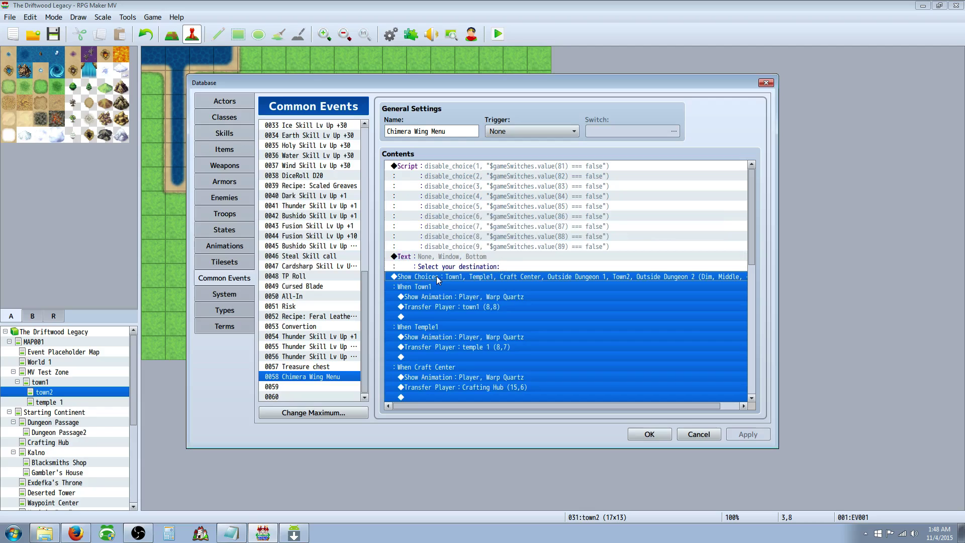
pyautogui.scroll(-1, 524, 272)
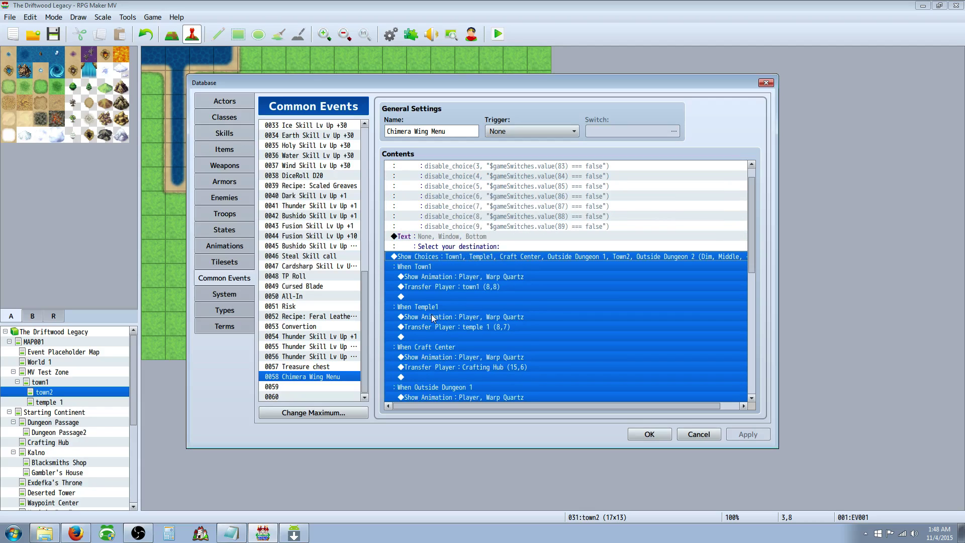
pyautogui.rightClick(421, 257)
pyautogui.click(433, 264)
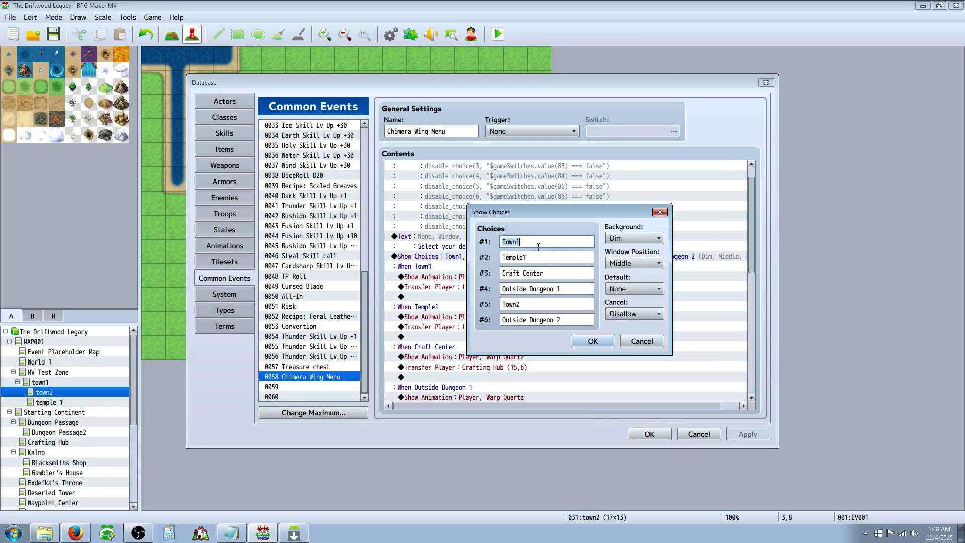
pyautogui.press('Tab')
pyautogui.press('Tab')
pyautogui.press('Tab')
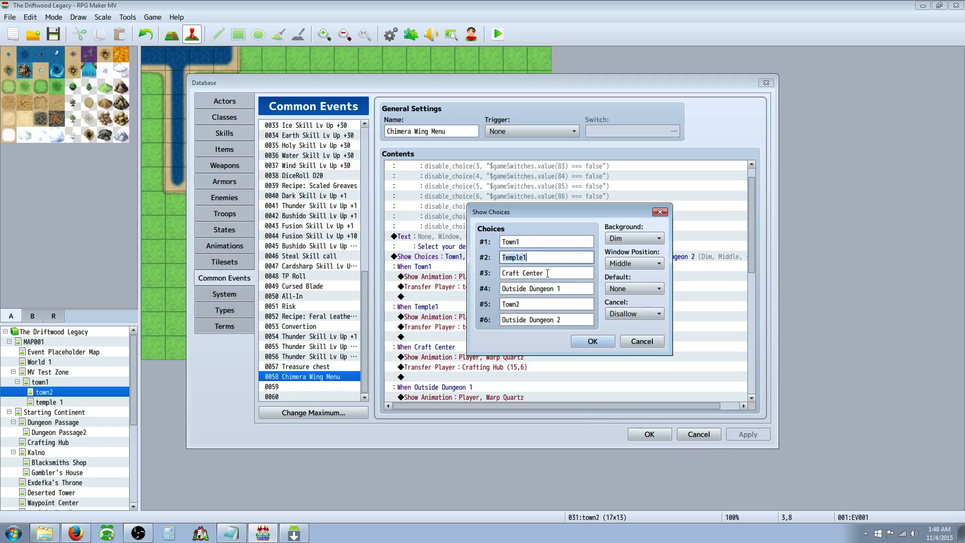
pyautogui.press('Tab')
pyautogui.press('Tab')
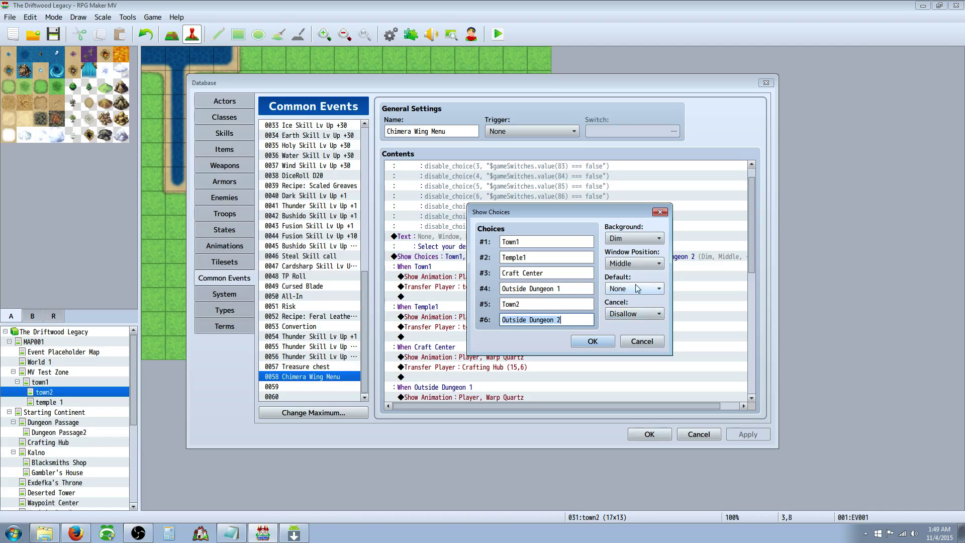
pyautogui.click(584, 341)
# Examine the branches of the first Show Choices command and compare them with the second block for Arena, Town3, Castle1 and None
pyautogui.scroll(-8, 476, 246)
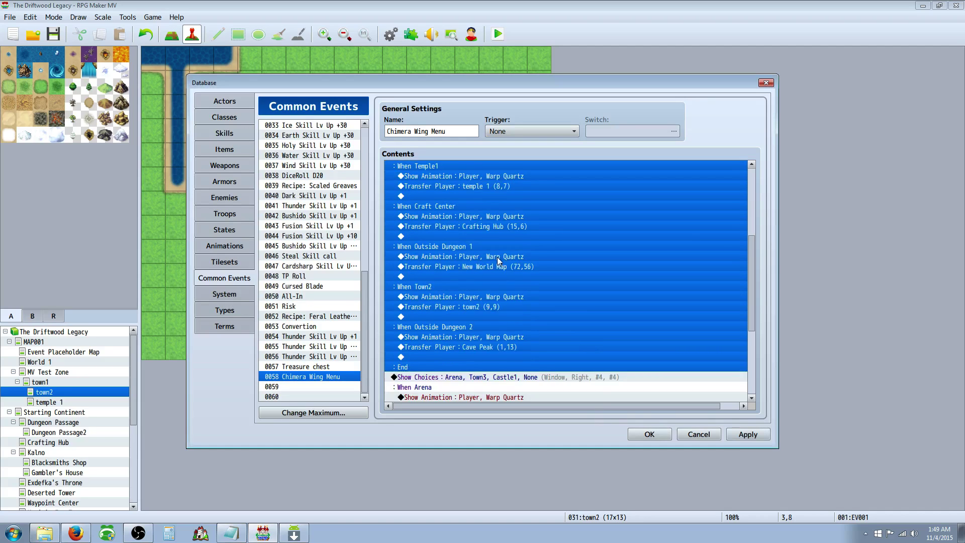
pyautogui.scroll(-2, 496, 256)
pyautogui.scroll(2, 476, 261)
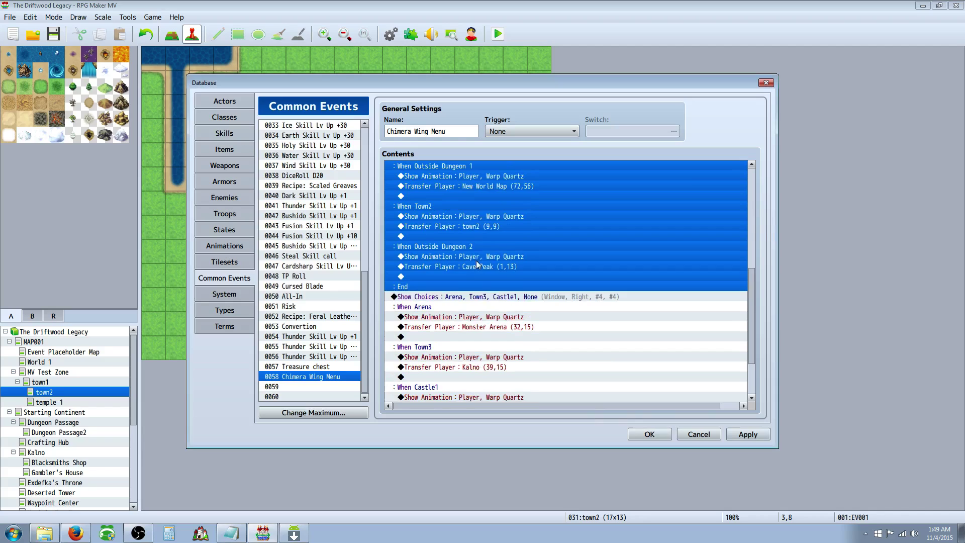
pyautogui.scroll(-3, 472, 263)
pyautogui.scroll(3, 467, 257)
pyautogui.scroll(-3, 472, 231)
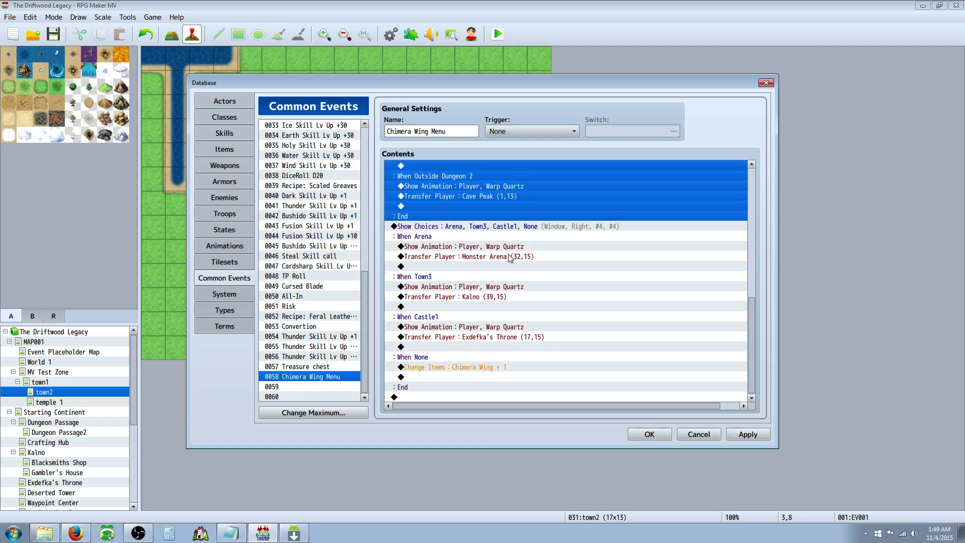
pyautogui.click(463, 225)
pyautogui.scroll(8, 463, 225)
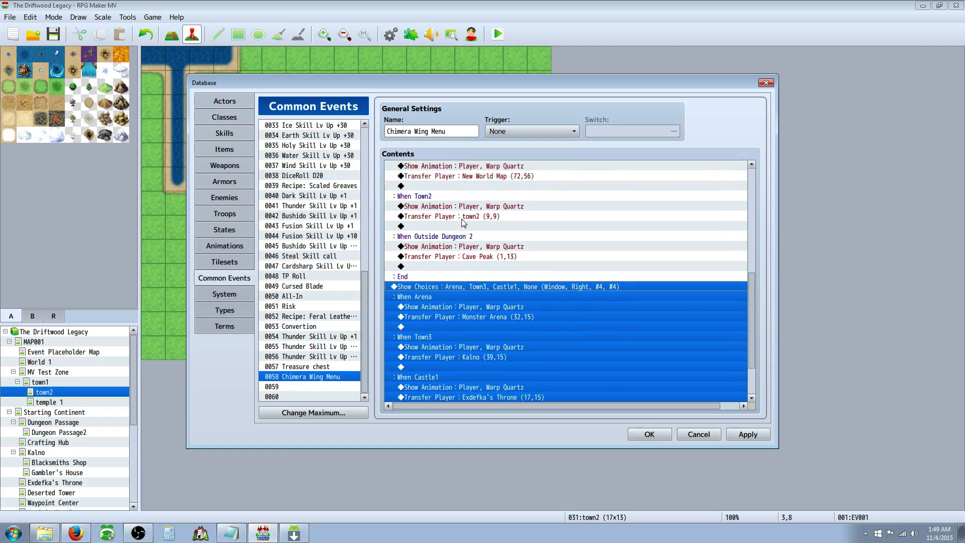
pyautogui.scroll(-6, 462, 222)
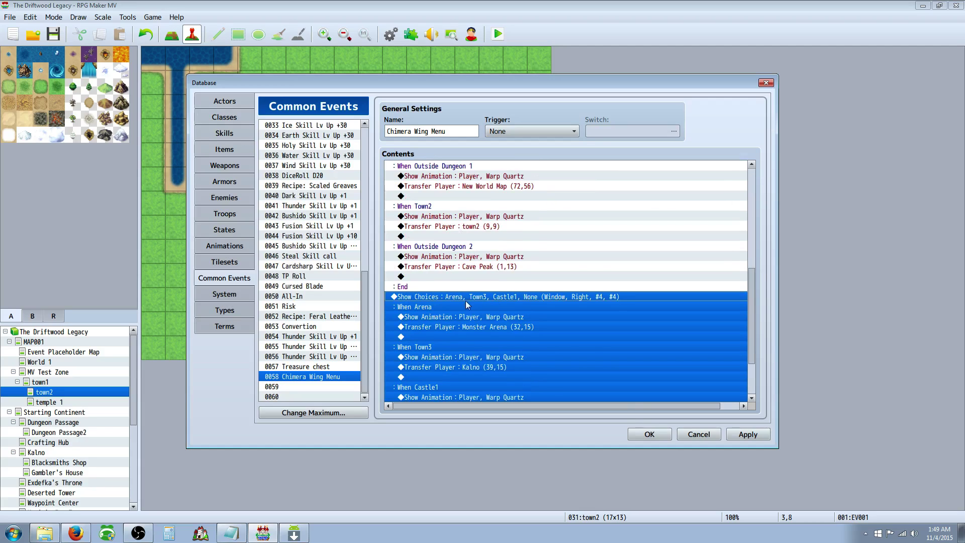
pyautogui.scroll(-2, 465, 300)
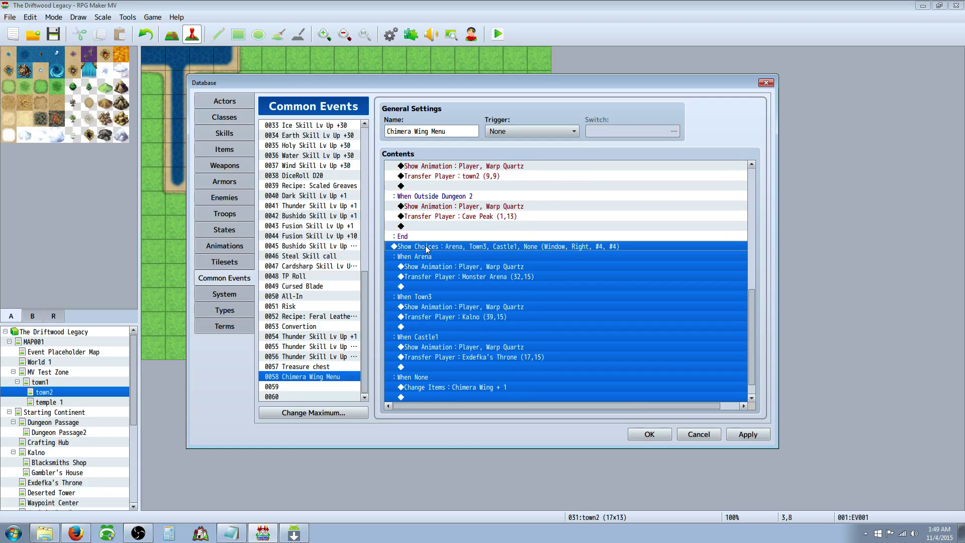
# Inspect the second Show Choices command's options, focusing on the None entry as choice #4, and close its settings
pyautogui.rightClick(426, 249)
pyautogui.click(442, 262)
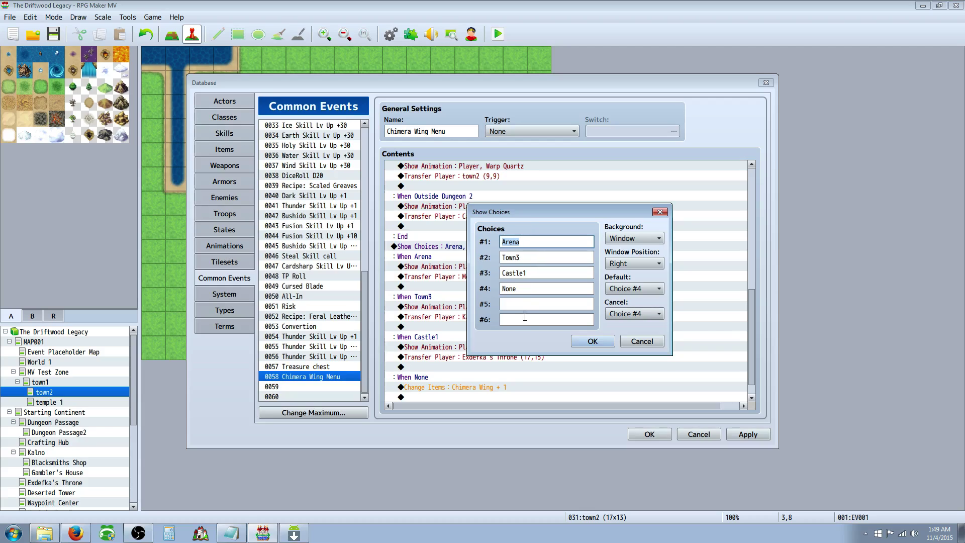
pyautogui.doubleClick(530, 288)
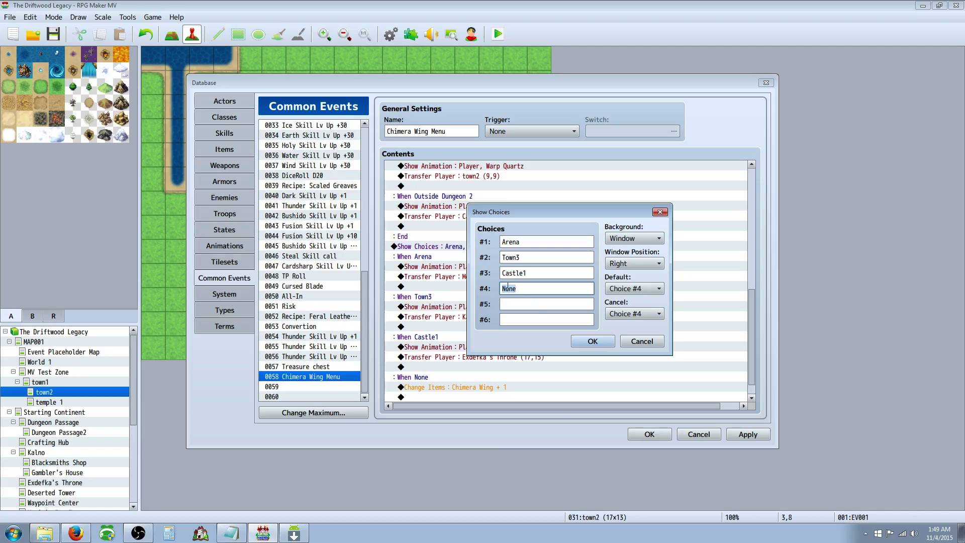
pyautogui.click(546, 289)
pyautogui.click(595, 342)
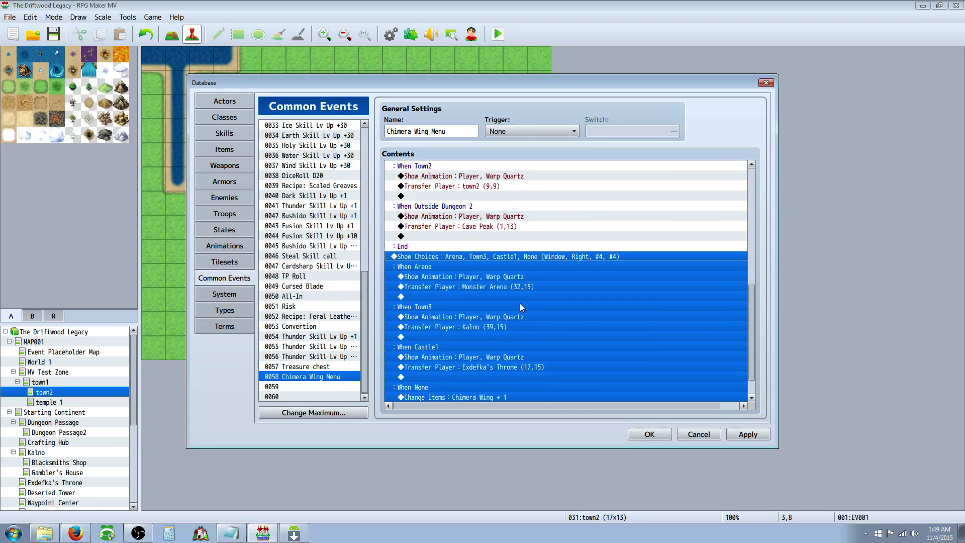
# Examine the Change Items command in the None branch without adding a new command, and apply the common event
pyautogui.scroll(-1, 520, 303)
pyautogui.click(439, 363)
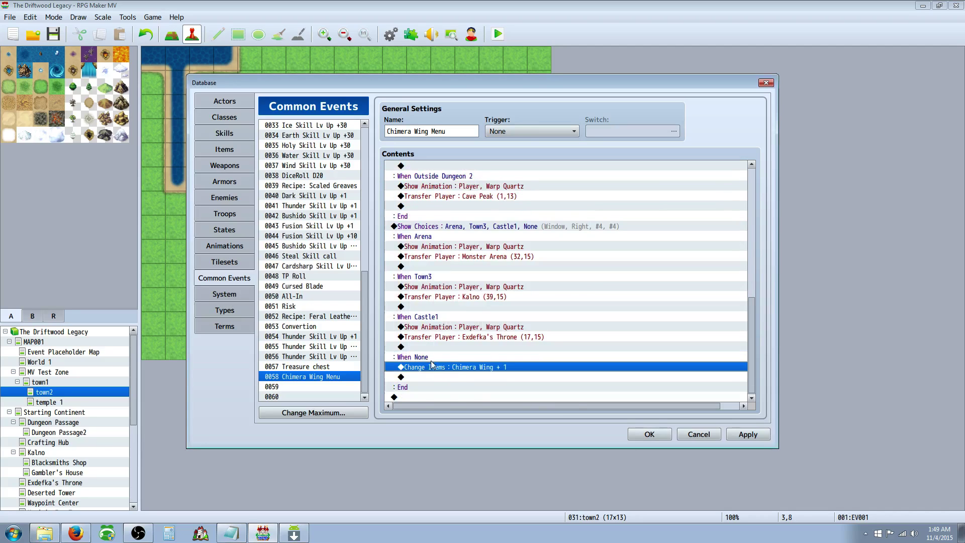
pyautogui.rightClick(433, 378)
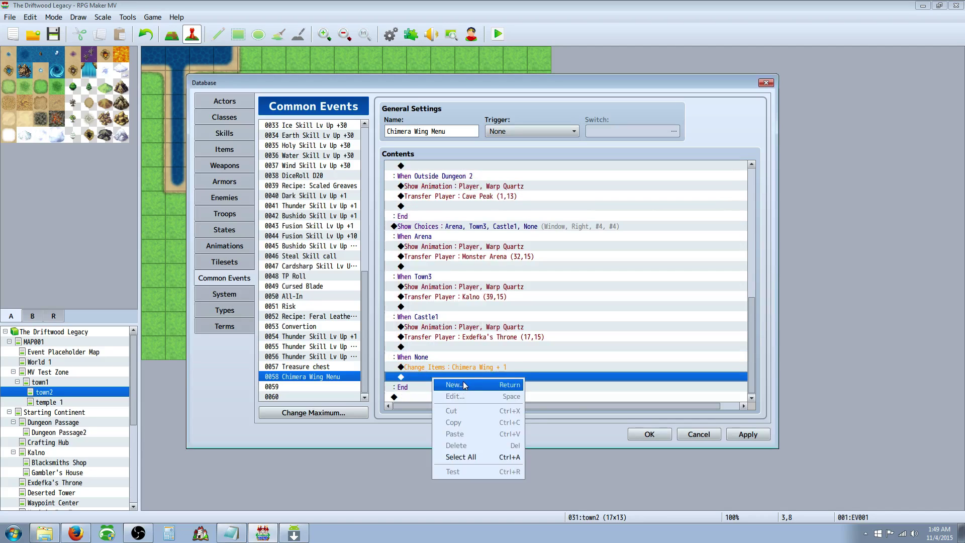
pyautogui.click(487, 366)
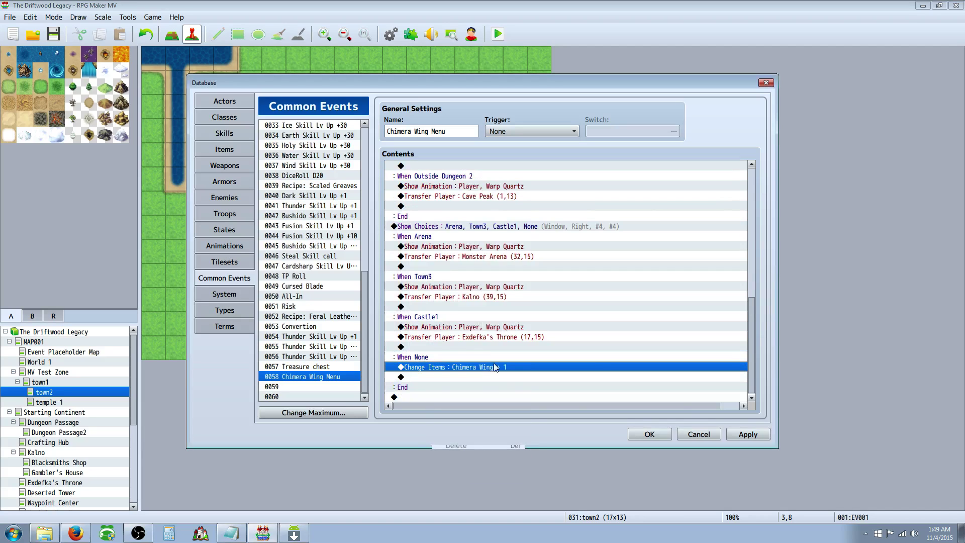
pyautogui.click(746, 434)
# Increase the maximum number of database items to 128 and review the description of the Chimera Wing item
pyautogui.click(224, 147)
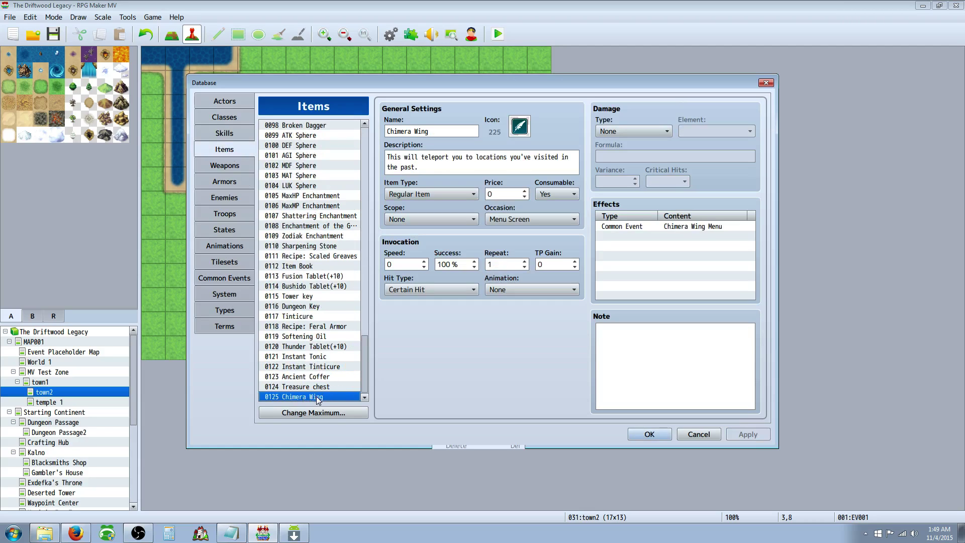
pyautogui.click(322, 412)
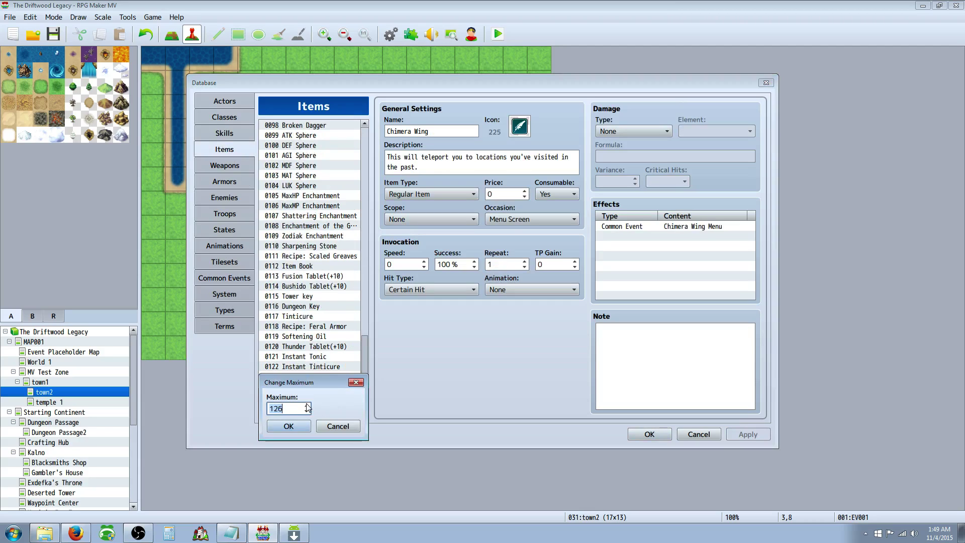
pyautogui.click(289, 426)
pyautogui.scroll(-1, 358, 360)
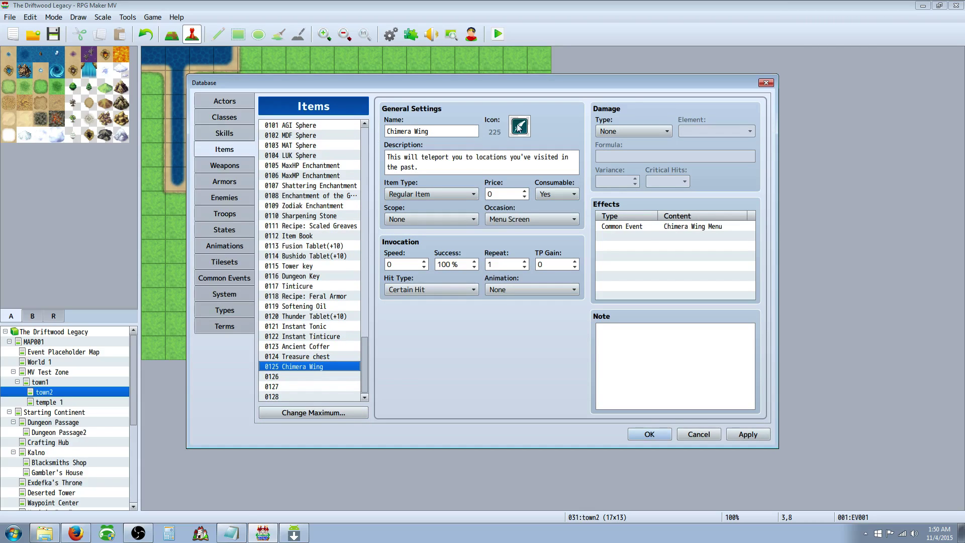
pyautogui.tripleClick(446, 166)
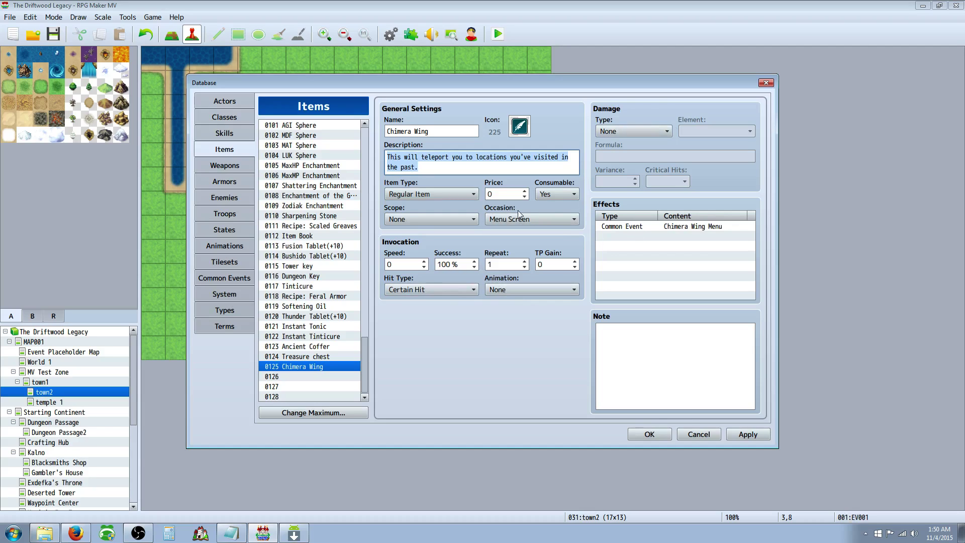
# Try adding another Common Event effect that calls Chimera Wing Menu to the Chimera Wing item
pyautogui.rightClick(619, 238)
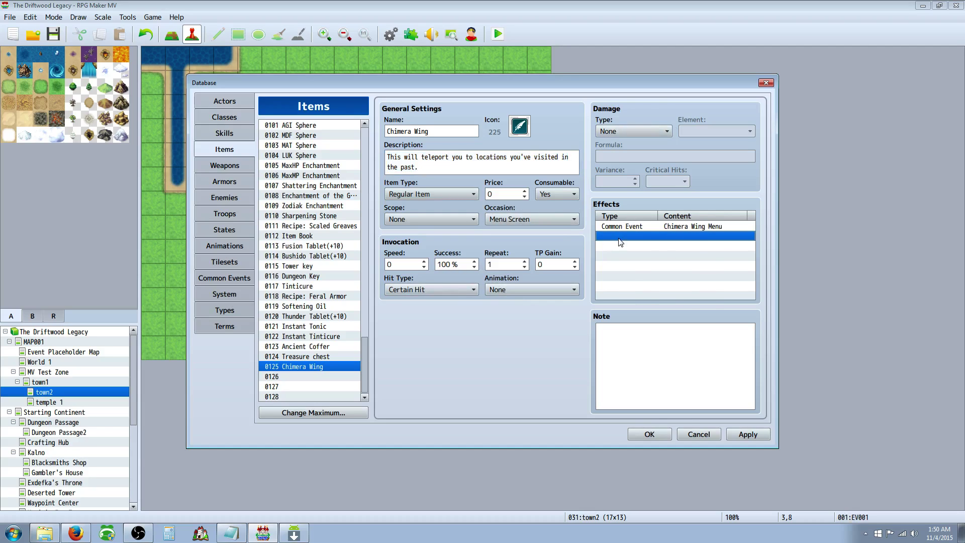
pyautogui.click(641, 250)
pyautogui.click(696, 188)
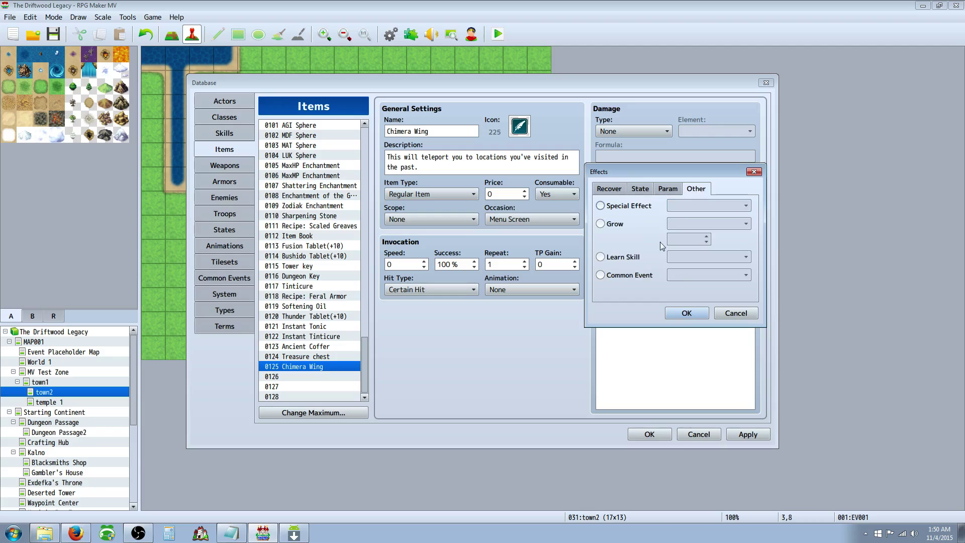
pyautogui.click(629, 275)
pyautogui.click(744, 275)
pyautogui.moveTo(765, 282); pyautogui.dragTo(763, 502)
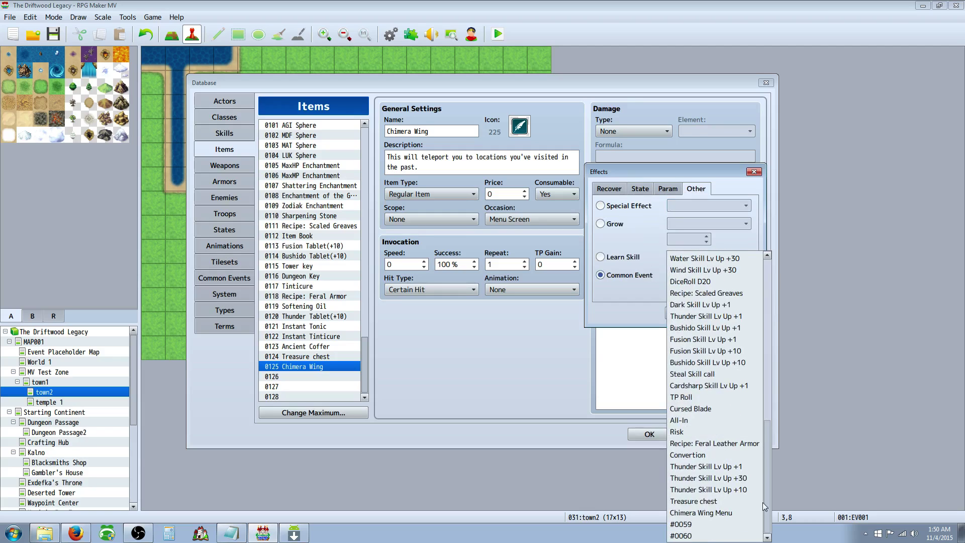
pyautogui.click(704, 512)
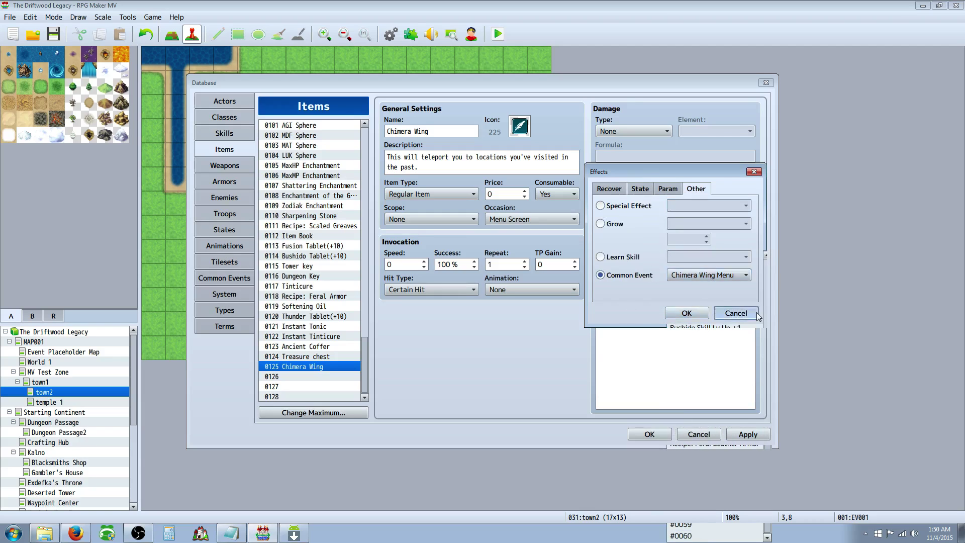
pyautogui.click(688, 313)
# Apply the item changes, and set the Chimera Wings skill's occasion to Battle Screen and apply it
pyautogui.click(761, 435)
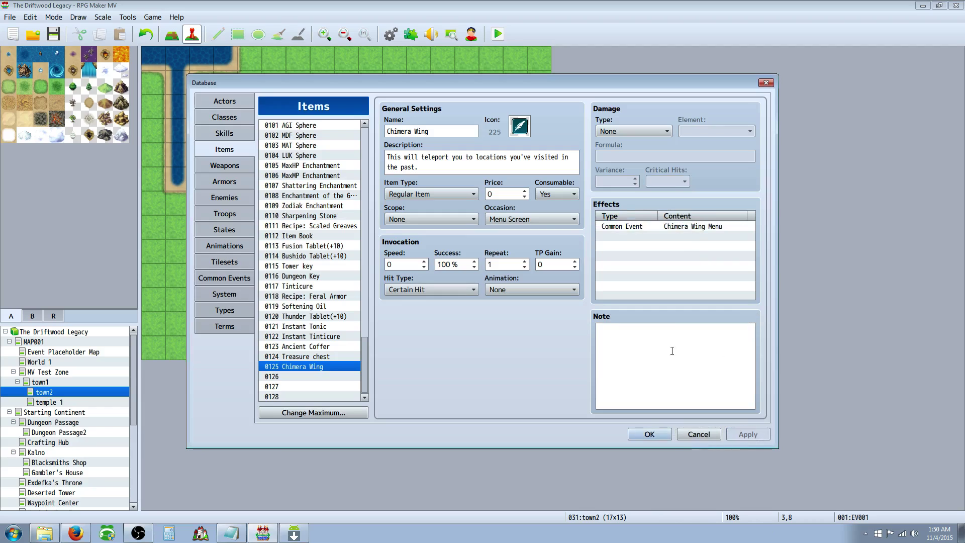
pyautogui.click(229, 135)
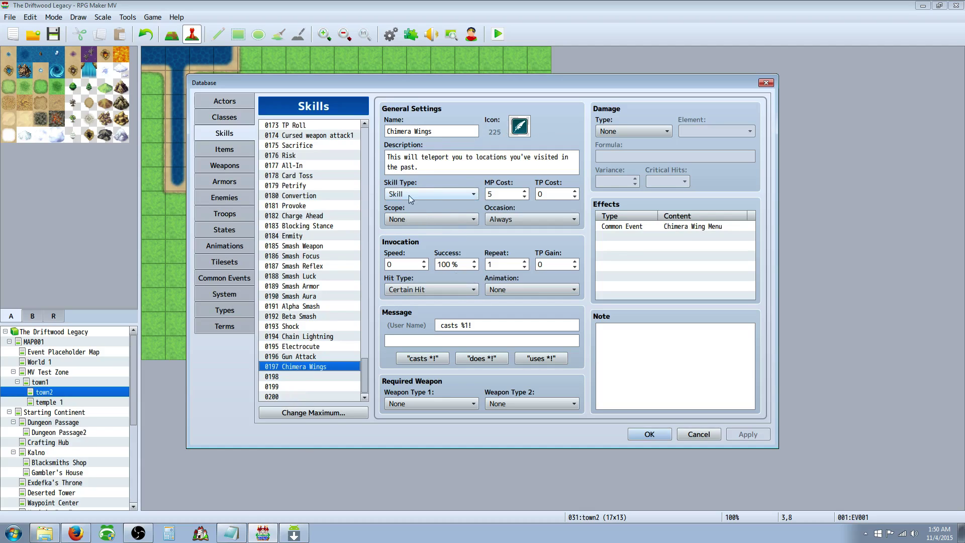
pyautogui.click(501, 193)
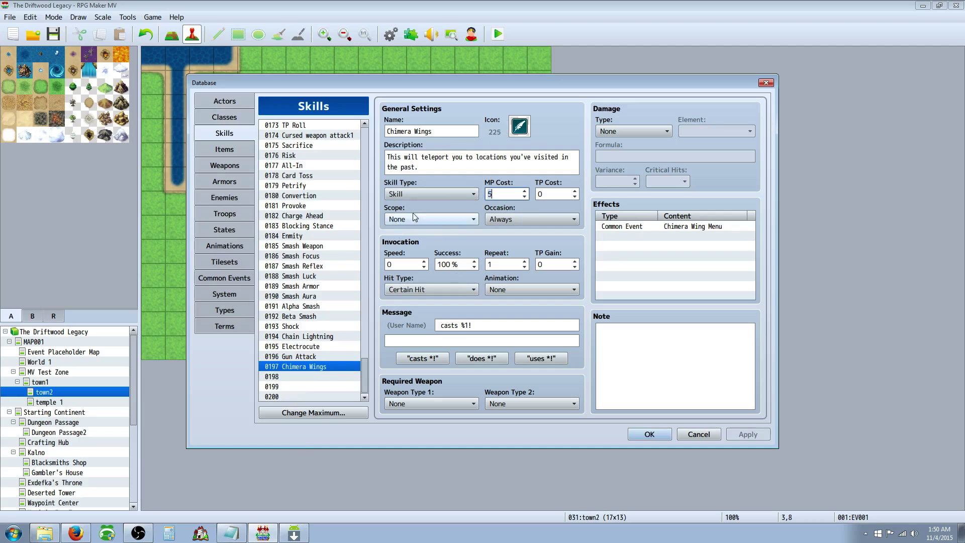
pyautogui.click(523, 219)
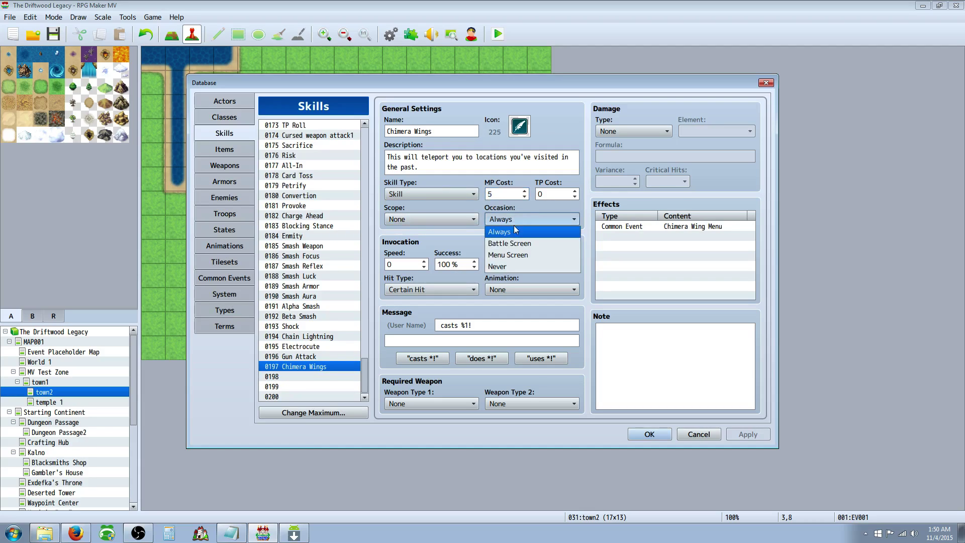
pyautogui.click(511, 240)
pyautogui.click(748, 434)
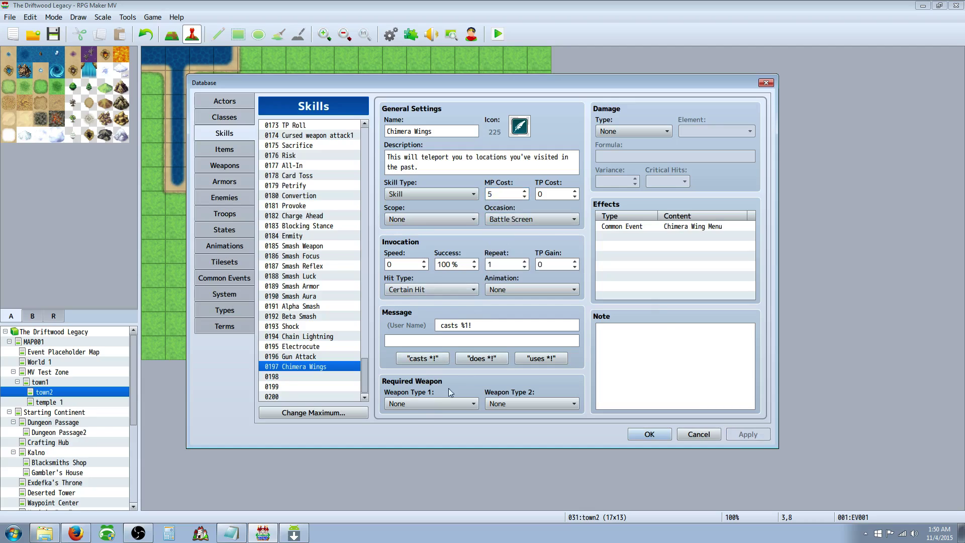
# Try adding another Common Event effect to the Chimera Wings skill
pyautogui.click(627, 227)
pyautogui.click(624, 240)
pyautogui.rightClick(628, 239)
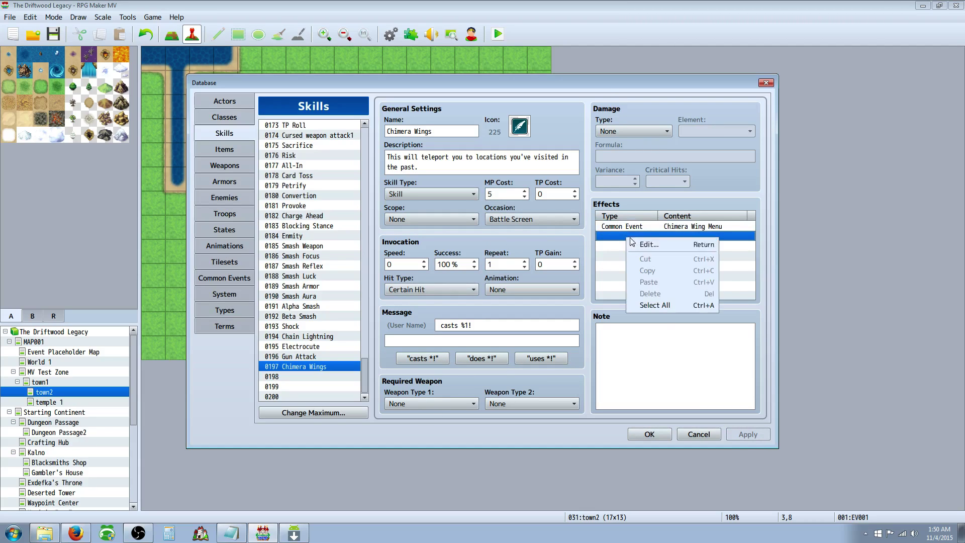
pyautogui.click(656, 247)
pyautogui.click(705, 189)
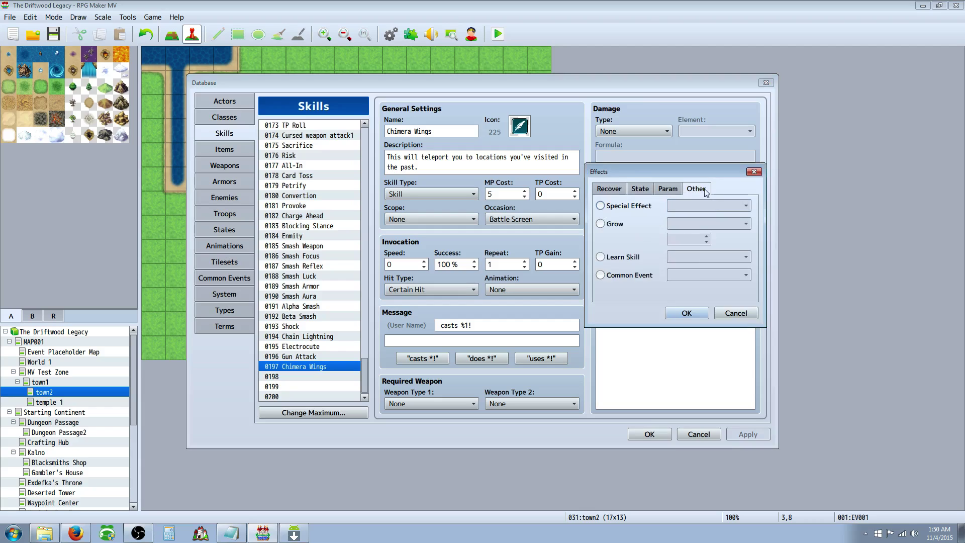
pyautogui.click(634, 276)
pyautogui.click(719, 275)
pyautogui.click(672, 297)
pyautogui.click(737, 313)
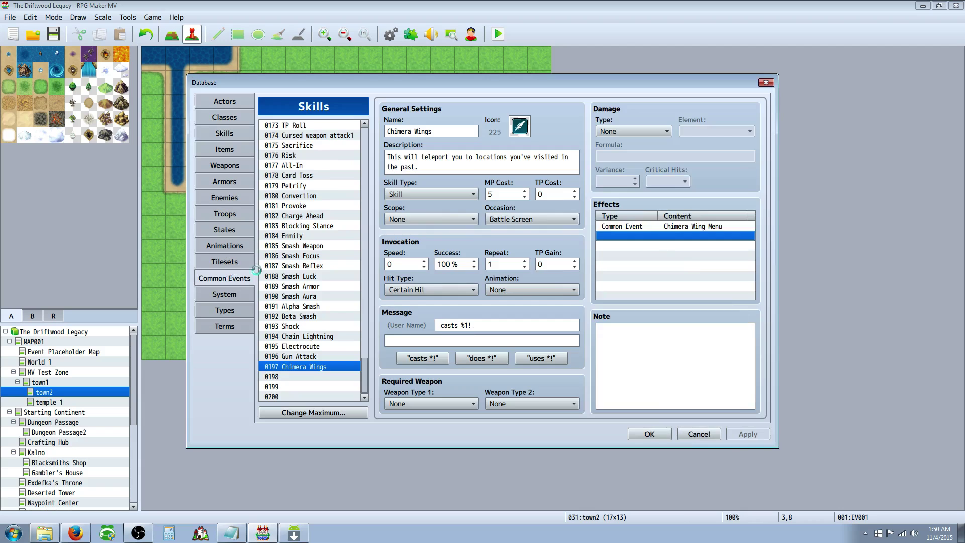
# Examine the None branch of the Chimera Wing Menu common event, including its Change Items command and the empty line below it
pyautogui.scroll(2, 447, 243)
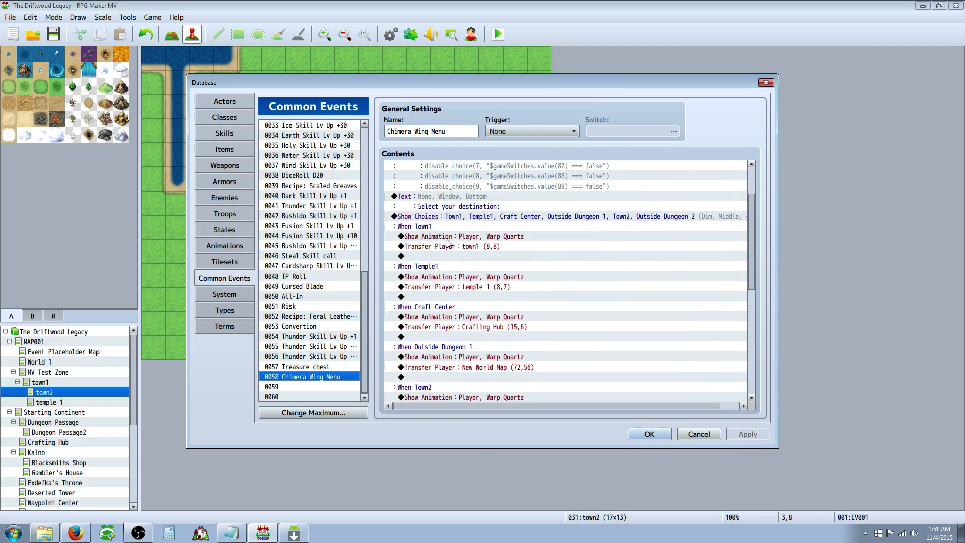
pyautogui.scroll(-8, 447, 242)
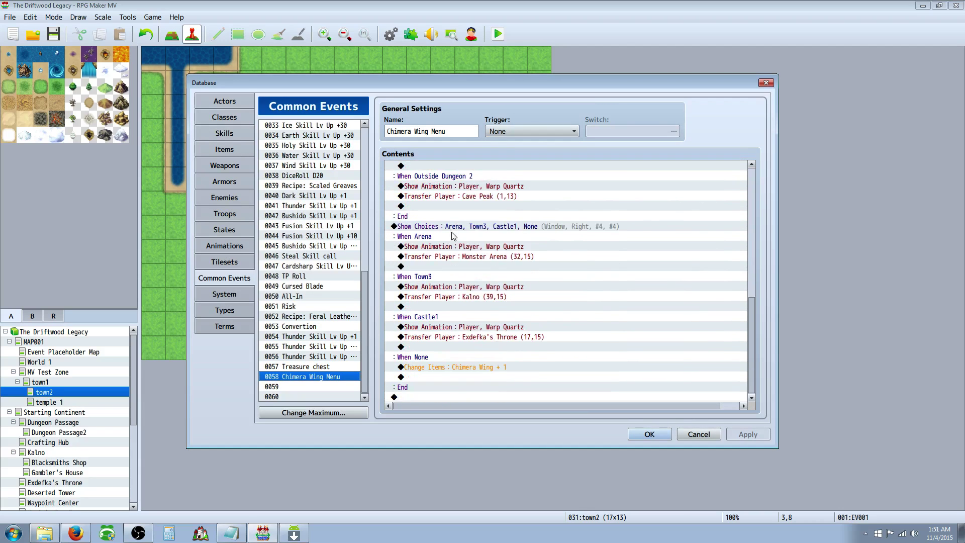
pyautogui.click(435, 369)
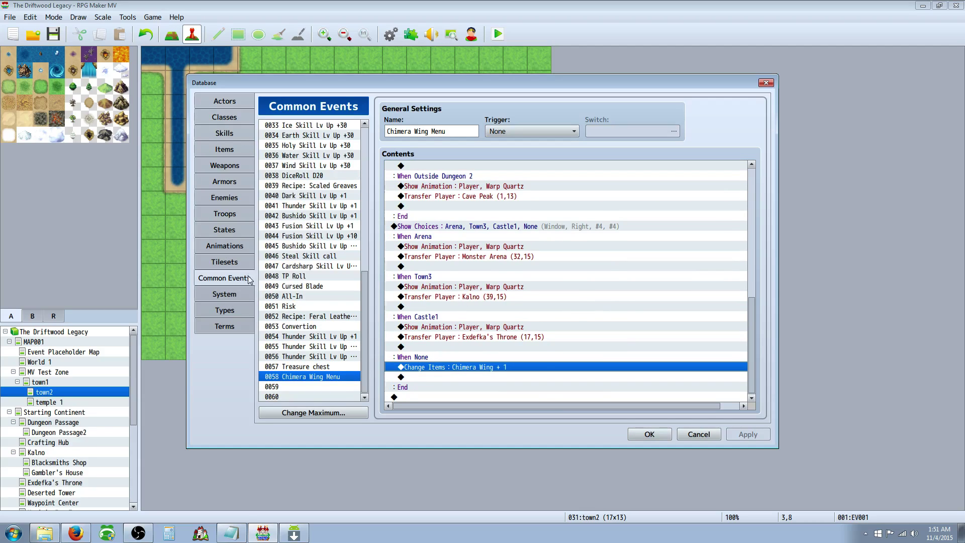
pyautogui.click(439, 376)
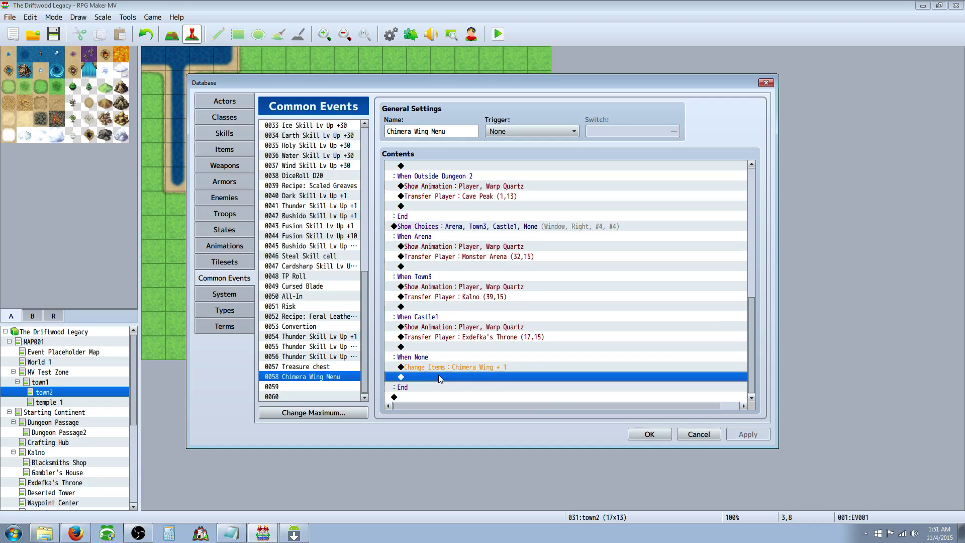
pyautogui.scroll(1, 439, 365)
pyautogui.scroll(-1, 438, 368)
pyautogui.scroll(6, 491, 321)
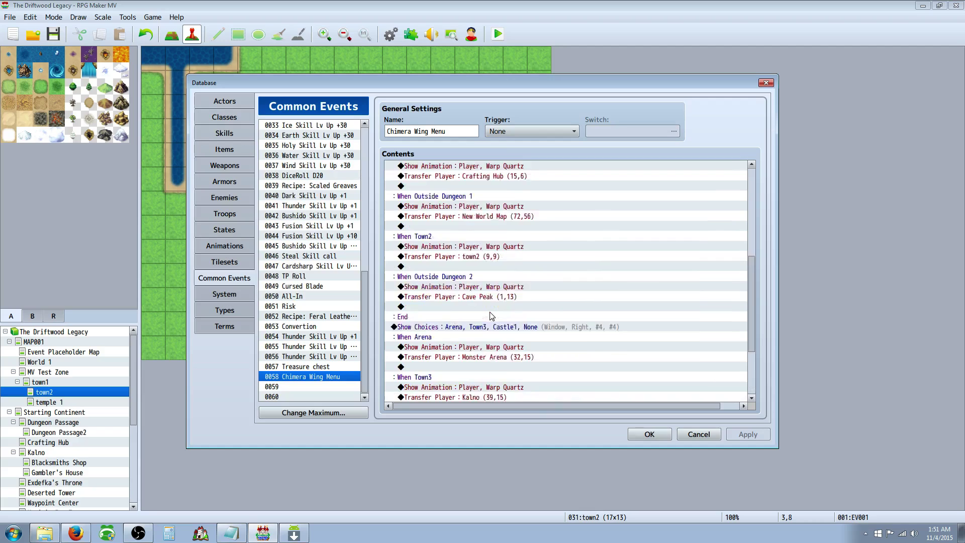
# Review the choices and window options of the first Show Choices command in the Chimera Wing Menu event
pyautogui.scroll(2, 491, 314)
pyautogui.click(472, 247)
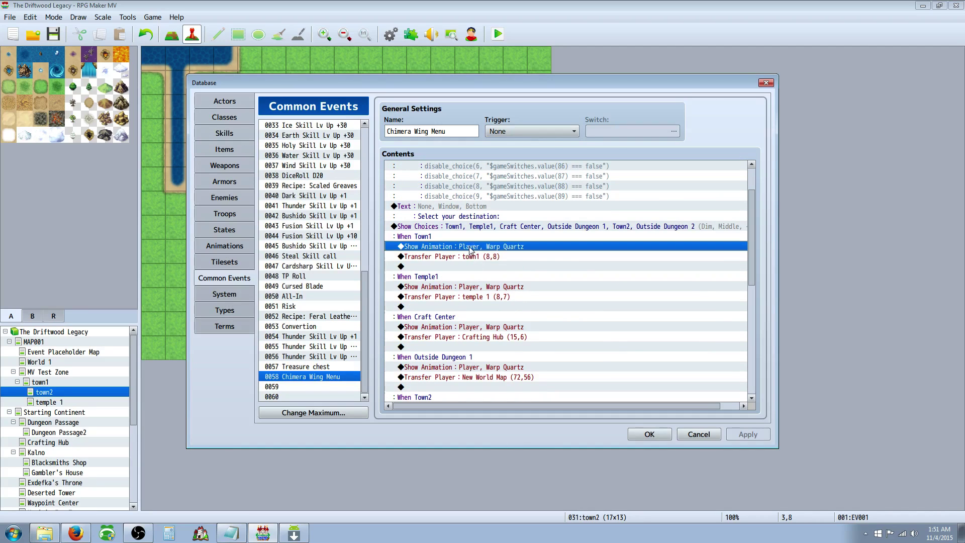
pyautogui.click(443, 237)
pyautogui.rightClick(445, 236)
pyautogui.click(458, 245)
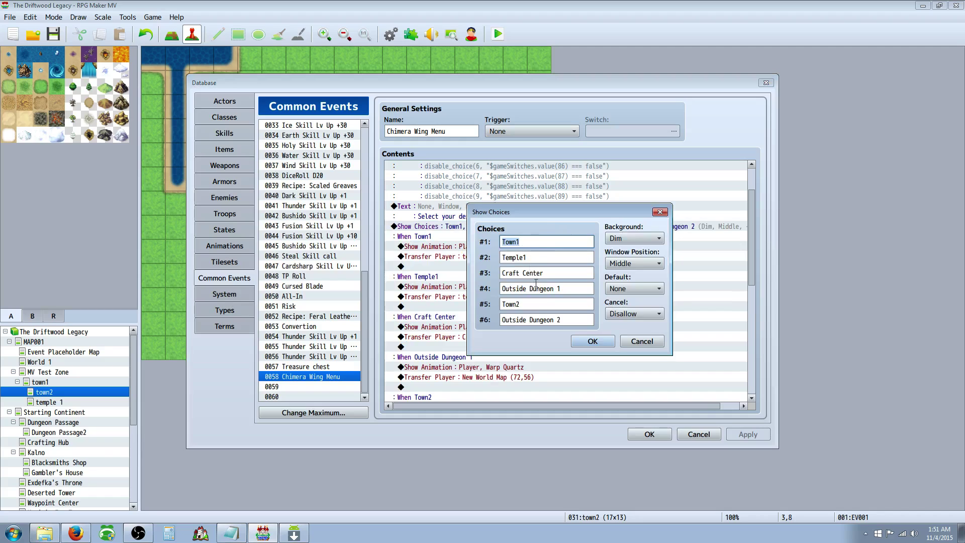
pyautogui.click(592, 341)
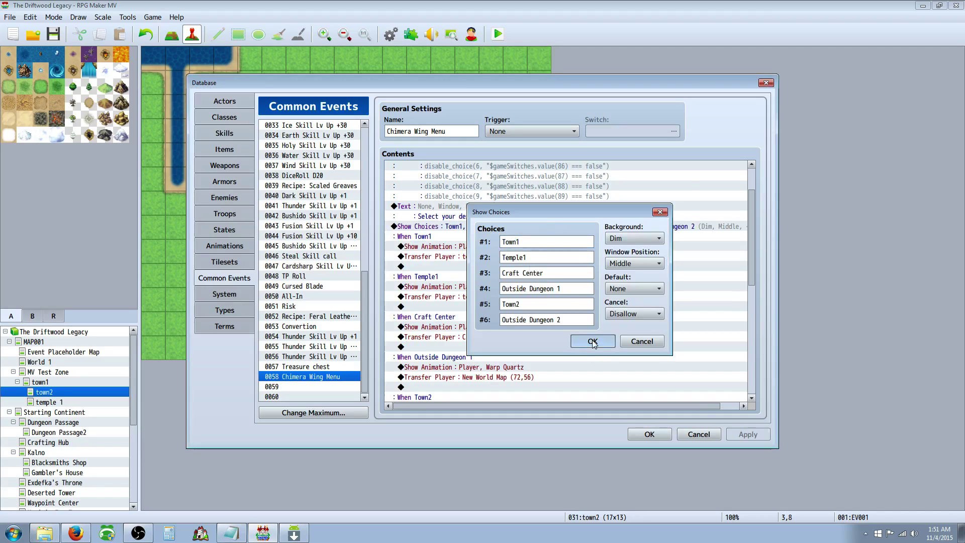
# Review the second Show Choices command, which starts with Arena, including its default and cancel options
pyautogui.scroll(-5, 497, 292)
pyautogui.scroll(-1, 483, 305)
pyautogui.click(444, 307)
pyautogui.rightClick(444, 307)
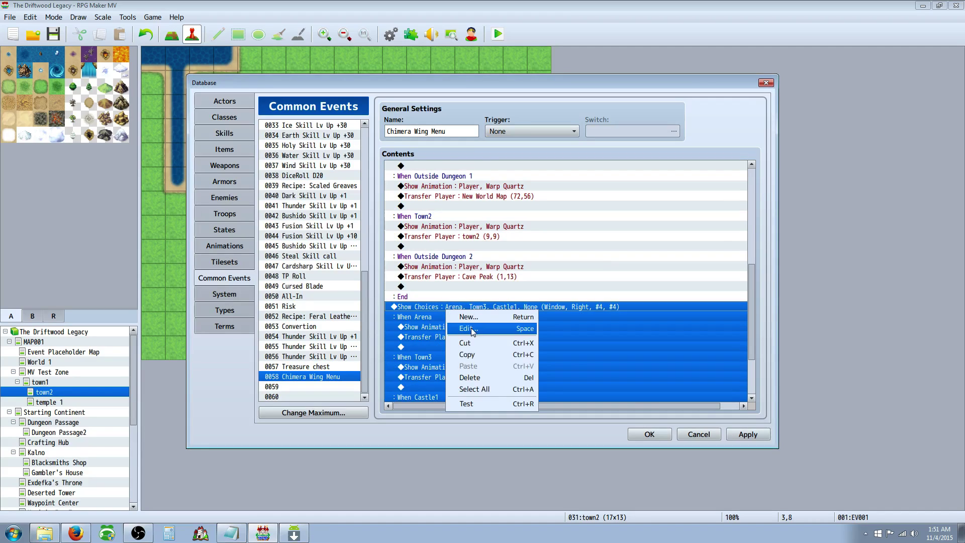
pyautogui.click(457, 322)
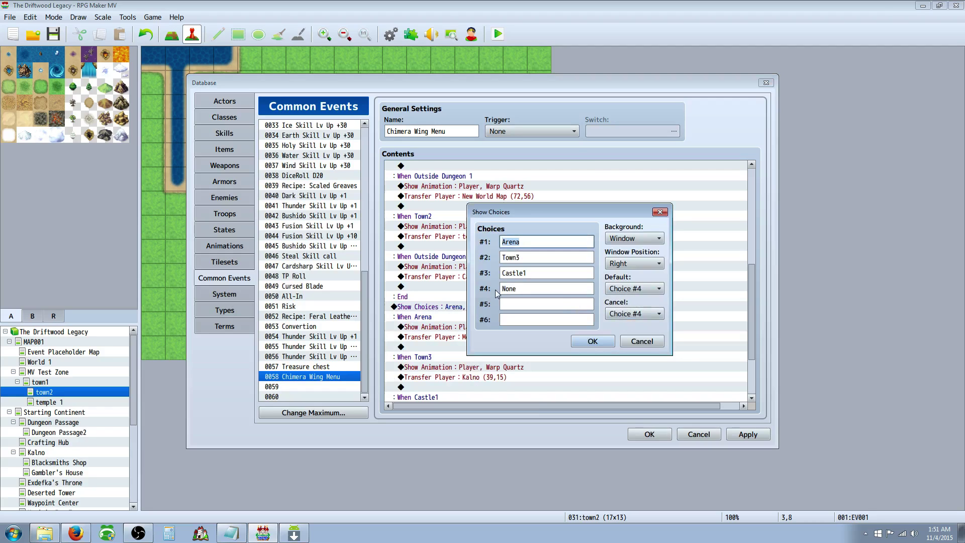
pyautogui.click(584, 340)
# Examine the Show Animation commands in the first four destination branches and the Transfer Player command under Town1
pyautogui.scroll(4, 466, 265)
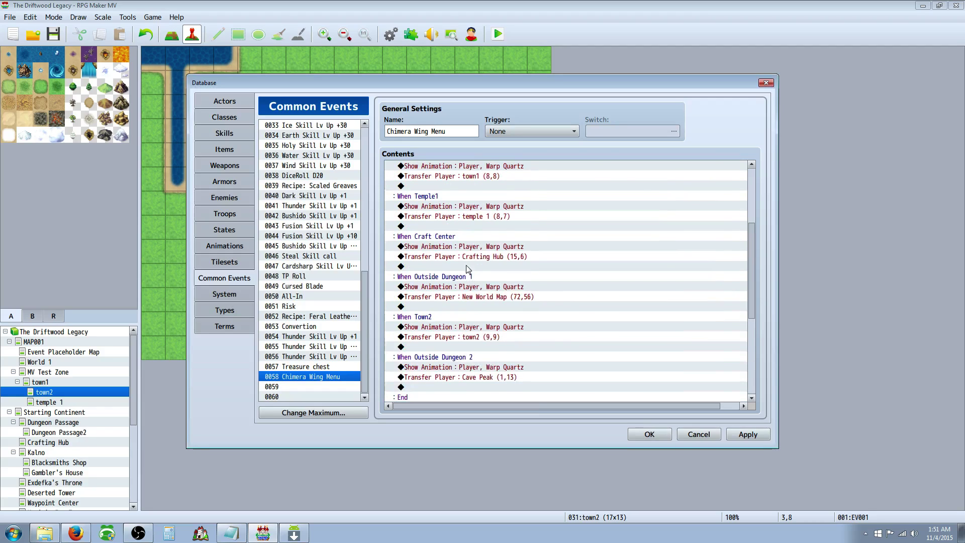
pyautogui.click(437, 227)
pyautogui.click(437, 237)
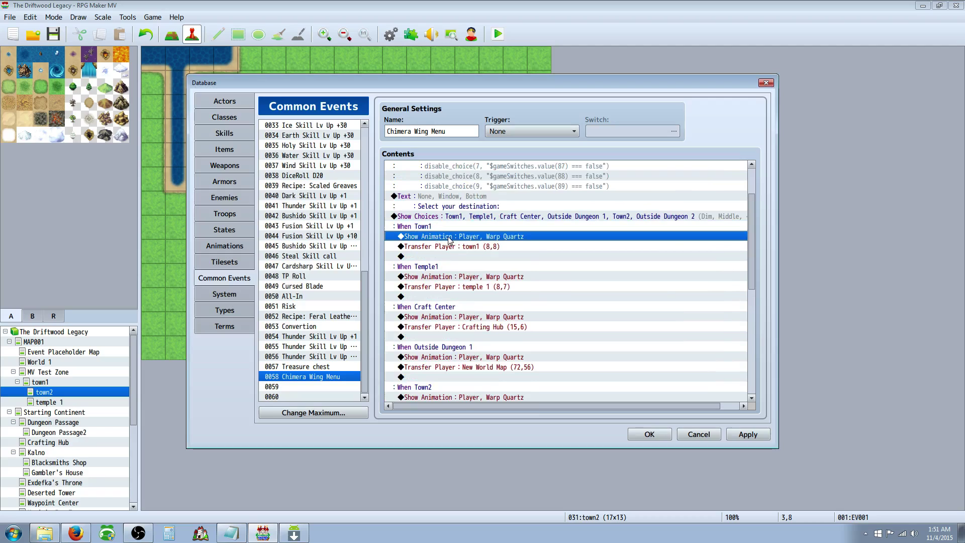
pyautogui.click(451, 277)
pyautogui.click(449, 317)
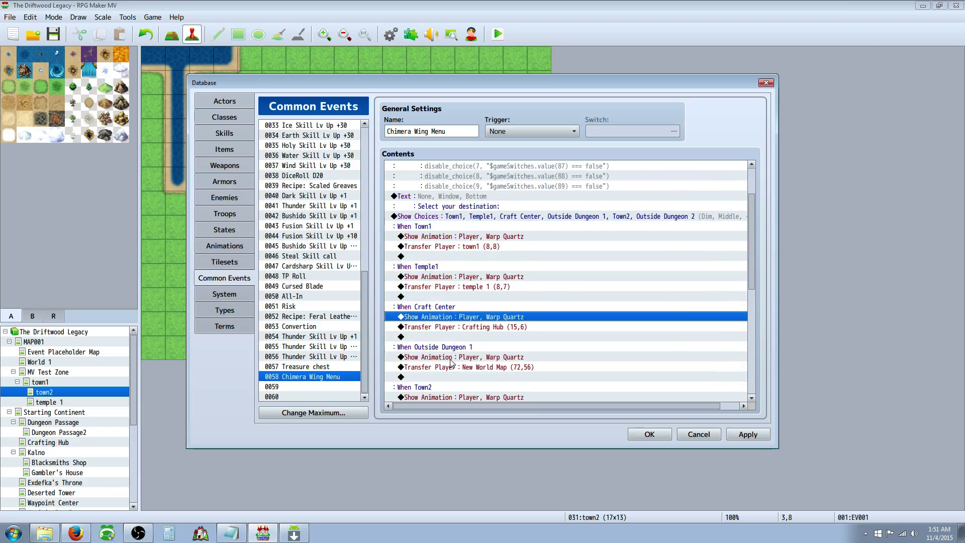
pyautogui.click(451, 358)
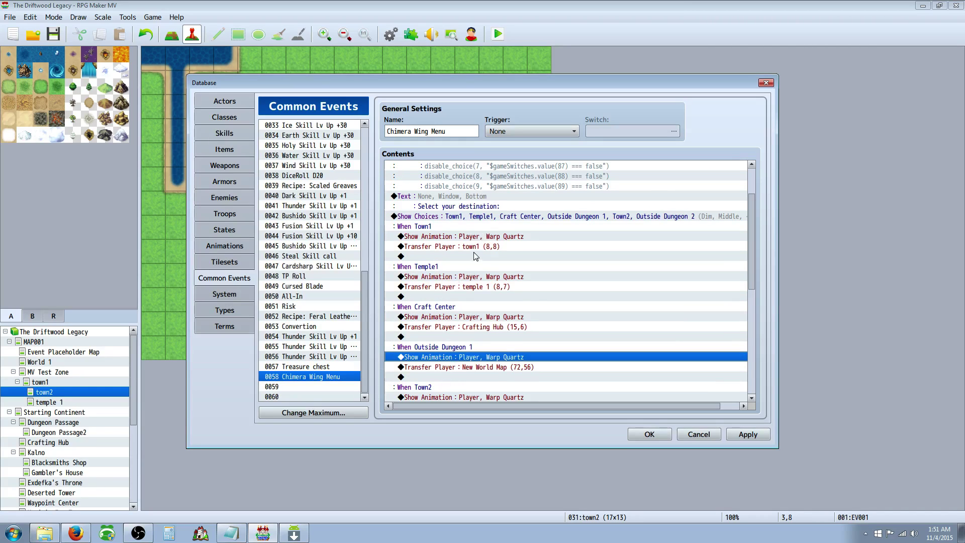
pyautogui.click(450, 247)
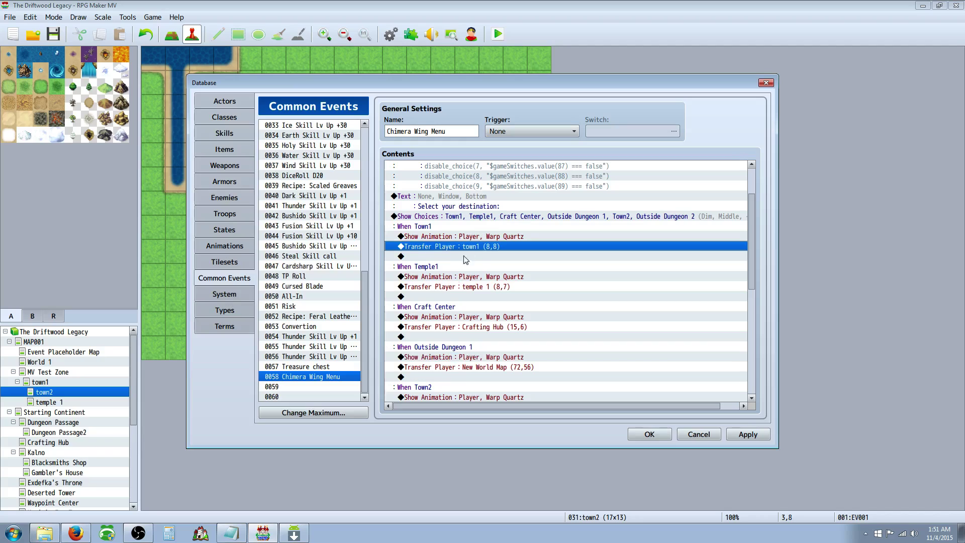
pyautogui.click(423, 228)
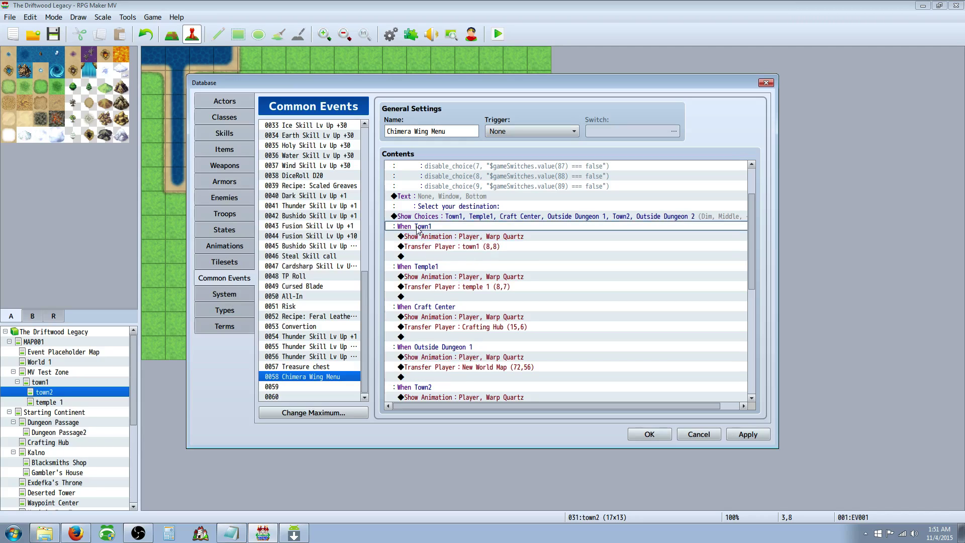
# Look up the Transfer Player command among the event commands available for the Town1 branch, without adding one
pyautogui.click(430, 250)
pyautogui.rightClick(430, 249)
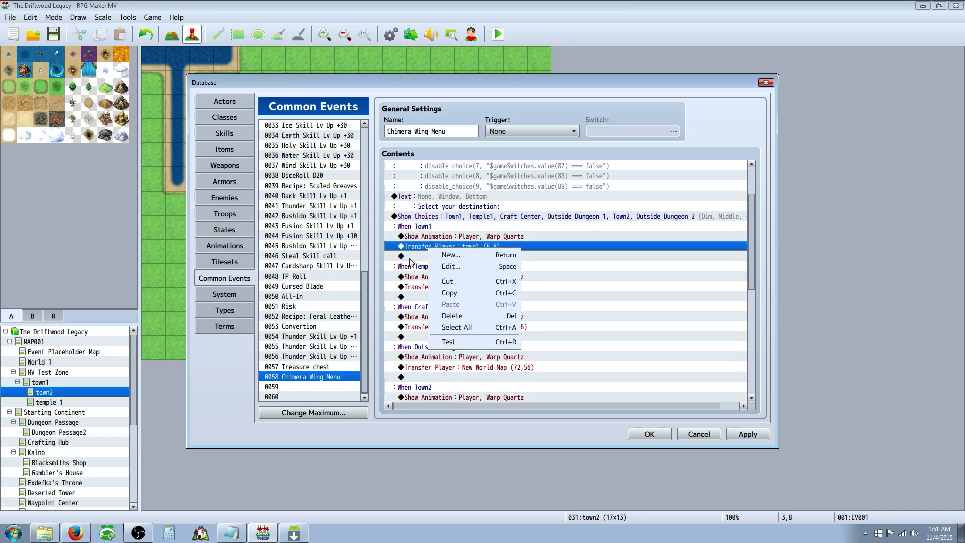
pyautogui.rightClick(428, 257)
pyautogui.click(428, 261)
pyautogui.click(451, 131)
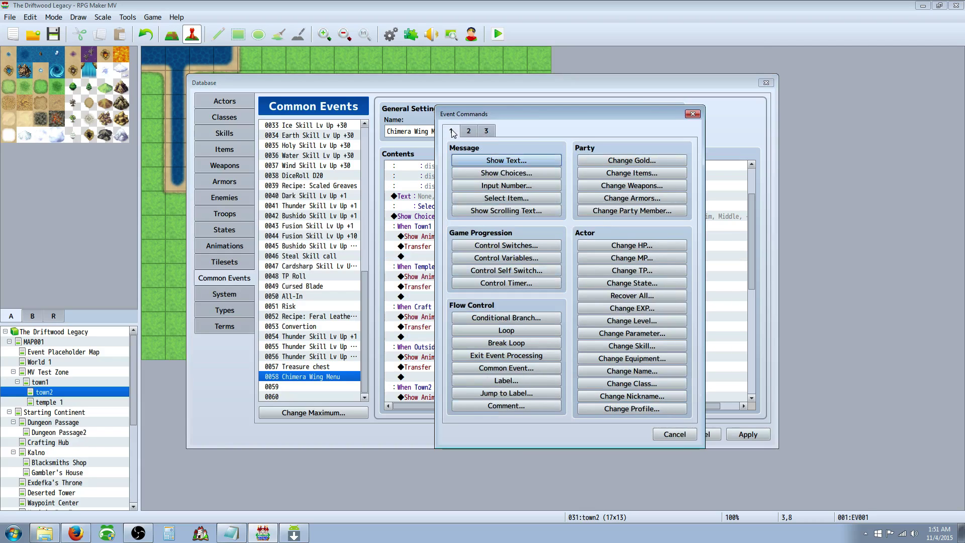
pyautogui.click(471, 132)
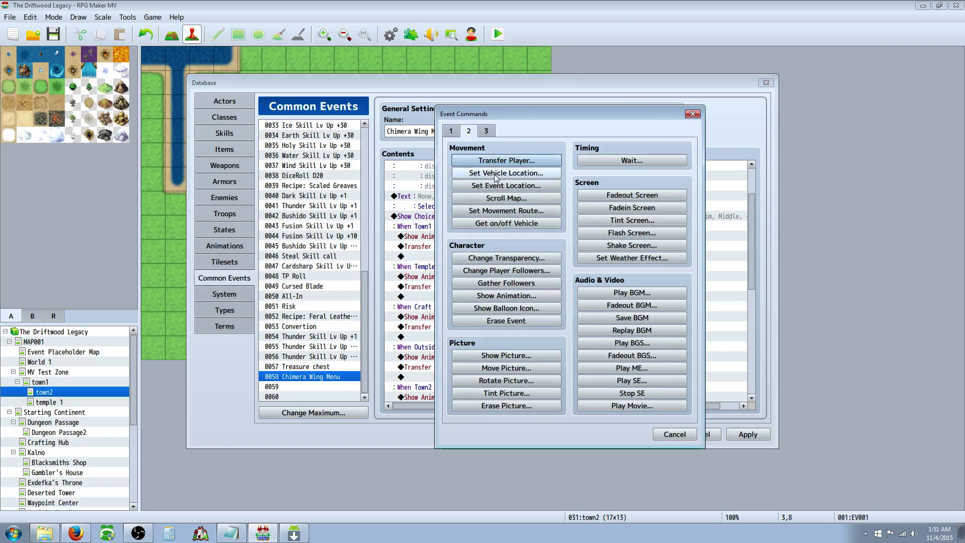
pyautogui.click(679, 434)
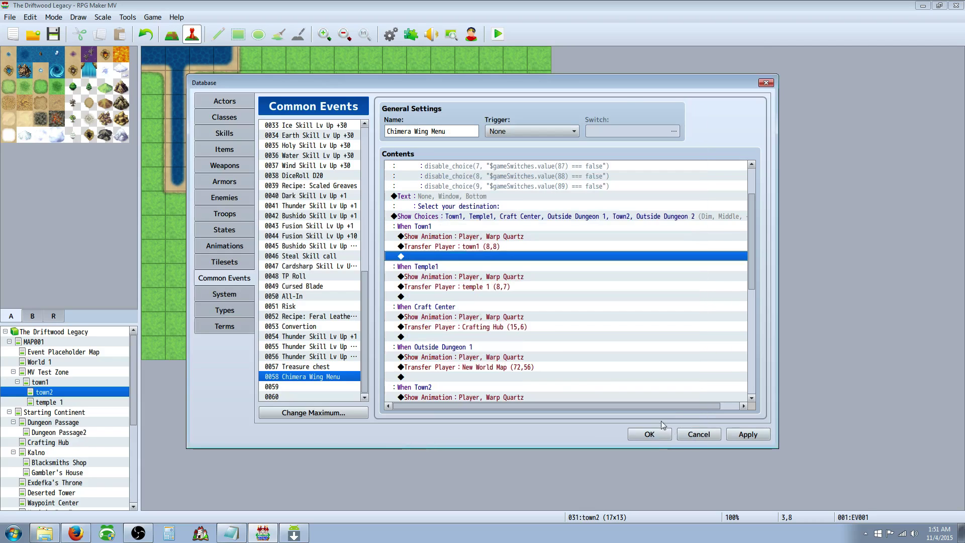
# Set the Town1 branch's Transfer Player destination to tile (8,8) on the town1 map
pyautogui.rightClick(455, 245)
pyautogui.click(475, 261)
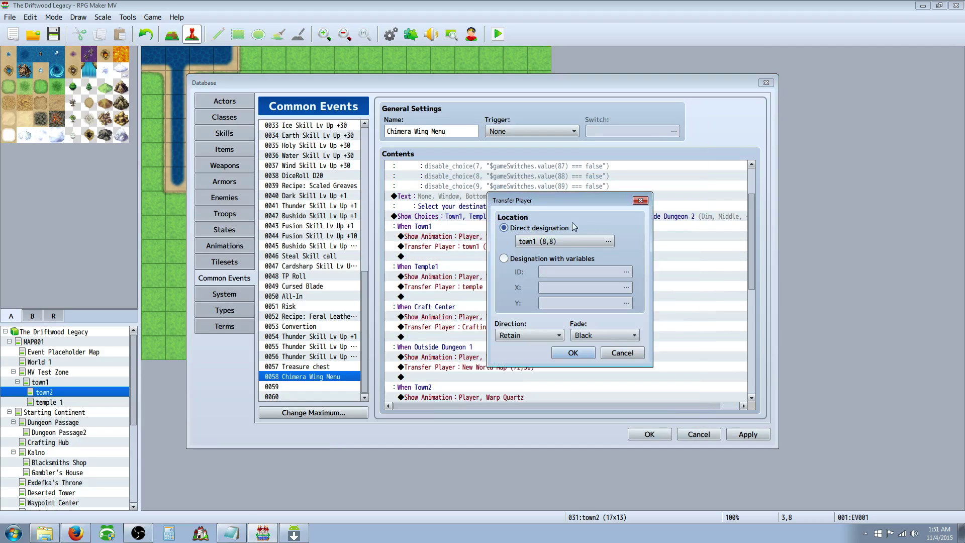
pyautogui.click(617, 242)
pyautogui.click(534, 220)
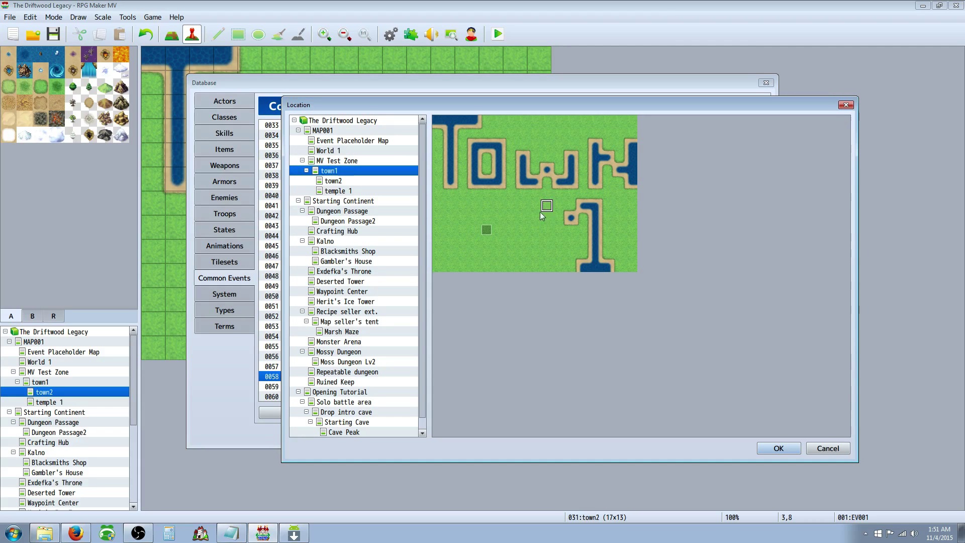
pyautogui.click(540, 213)
pyautogui.click(778, 447)
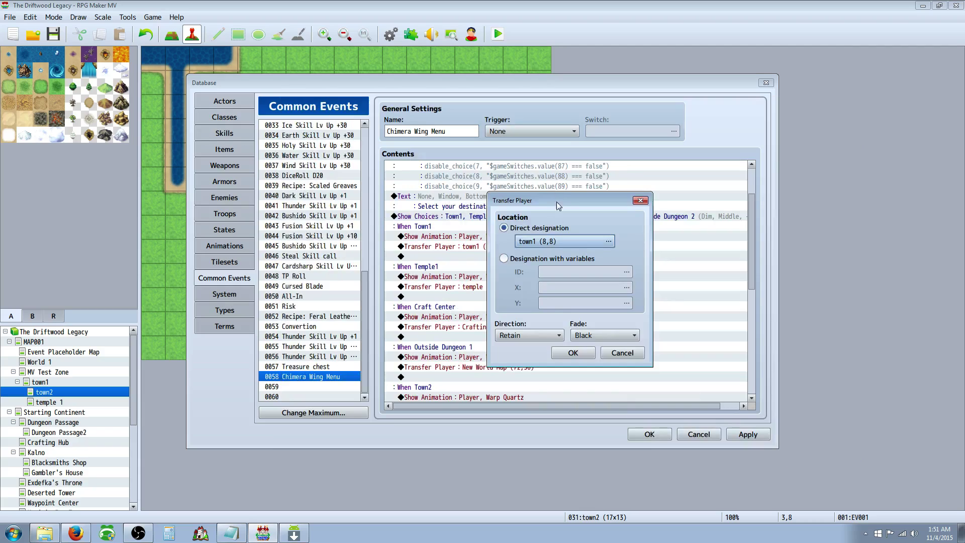
pyautogui.click(573, 352)
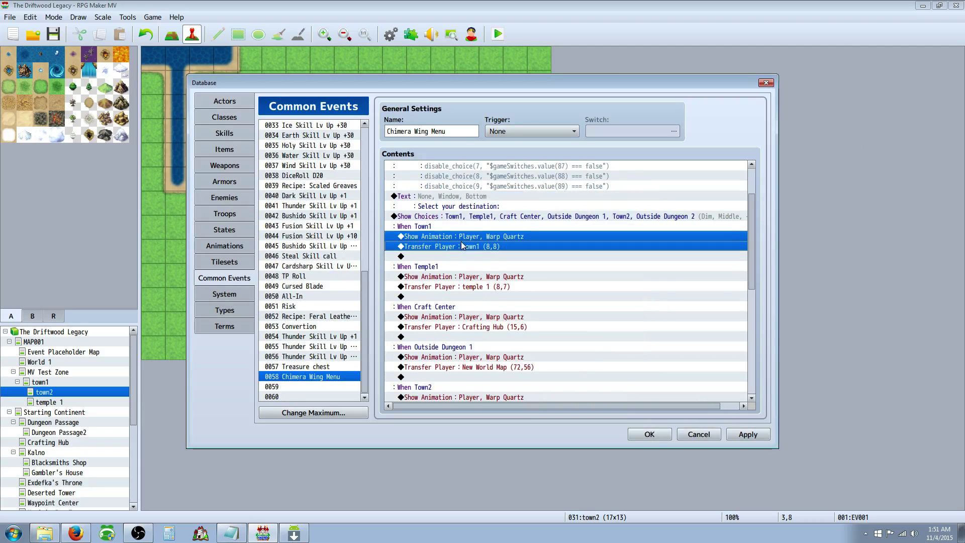
# Set the Temple1 branch's Transfer Player destination to tile (8,7) on the temple 1 map
pyautogui.click(452, 288)
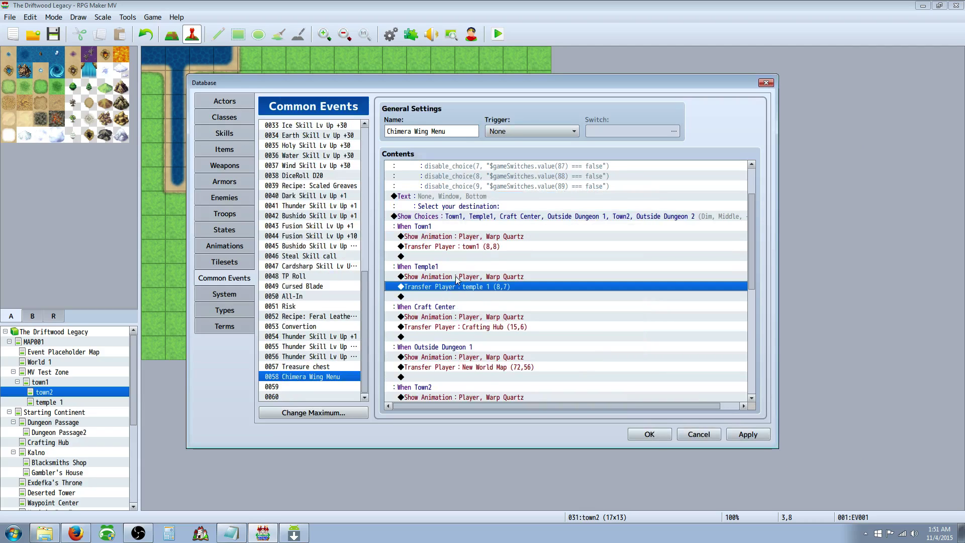
pyautogui.rightClick(456, 281)
pyautogui.click(465, 302)
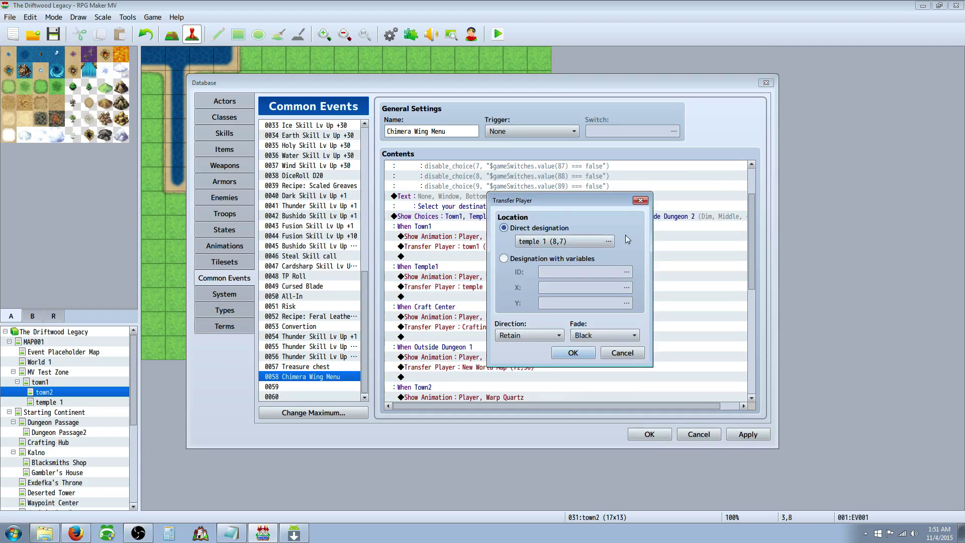
pyautogui.click(609, 241)
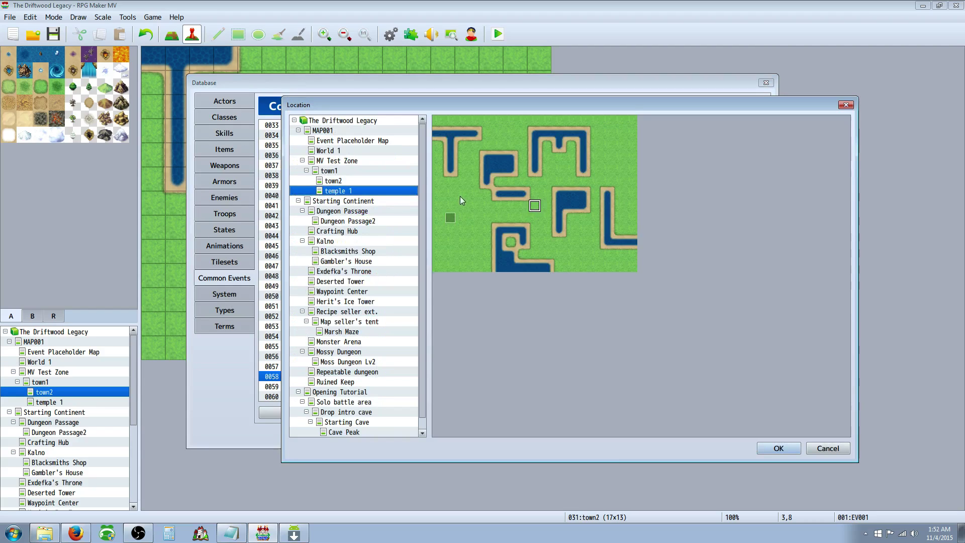
pyautogui.click(534, 206)
pyautogui.click(778, 448)
pyautogui.click(573, 351)
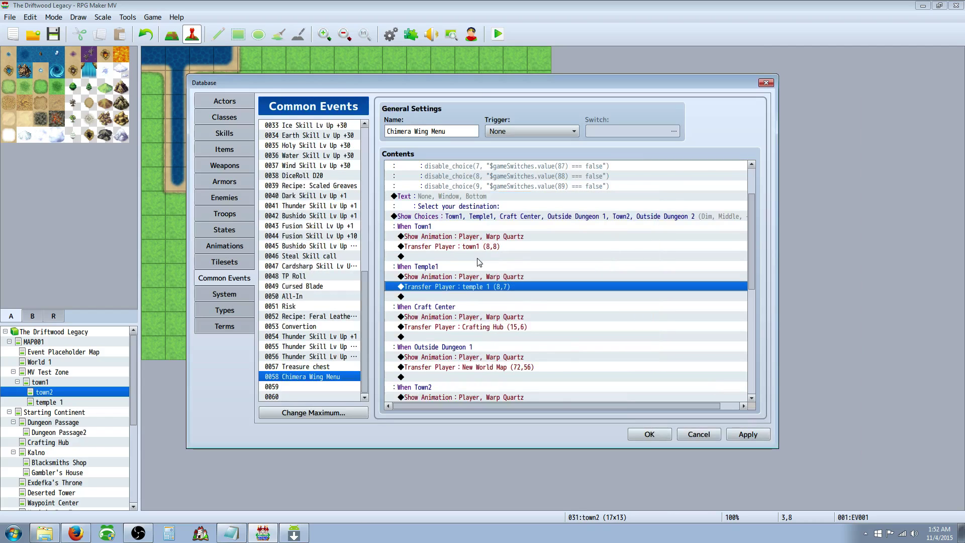
# Examine the Craft Center branch's transfer and the remaining branches, and return to the disable_choice script at the start
pyautogui.scroll(-1, 483, 241)
pyautogui.click(482, 266)
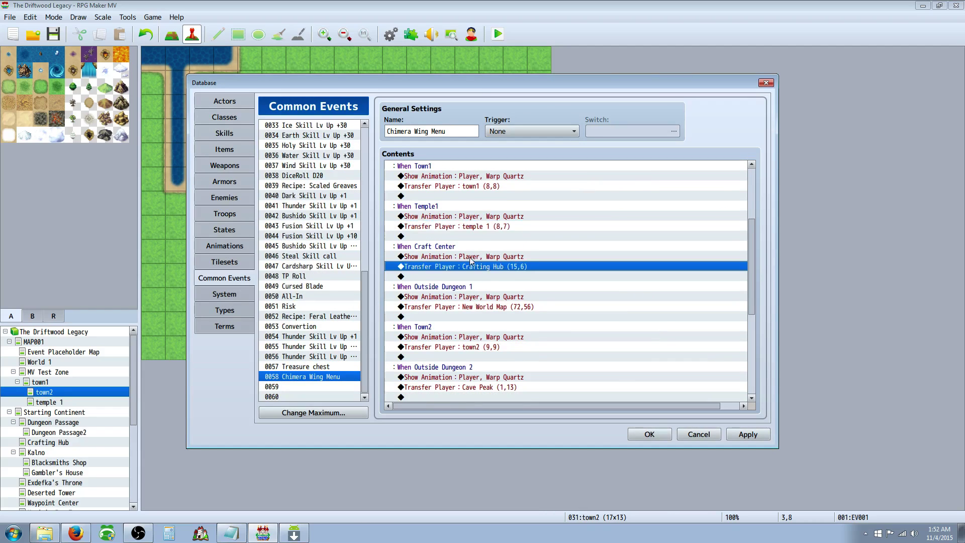
pyautogui.scroll(-3, 473, 266)
pyautogui.scroll(-3, 474, 277)
pyautogui.scroll(10, 472, 274)
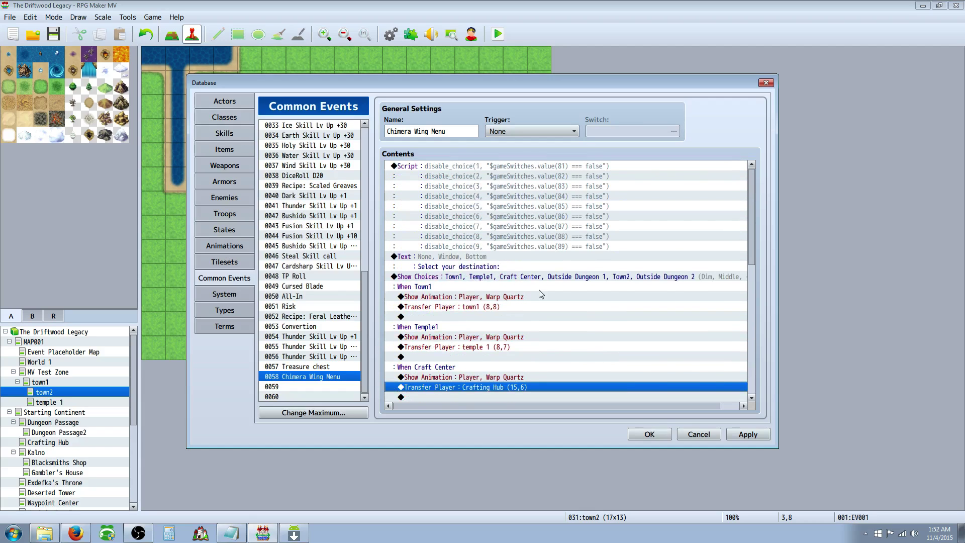
# In the town2 map's event, set the Control Switches command to turn switch 0085 Chimera Loc:town2 ON
pyautogui.click(662, 432)
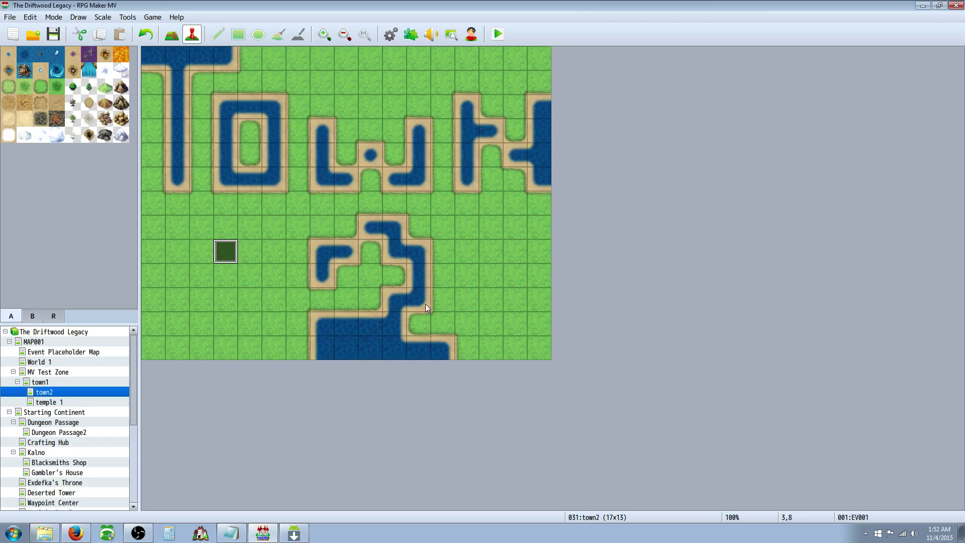
pyautogui.rightClick(224, 255)
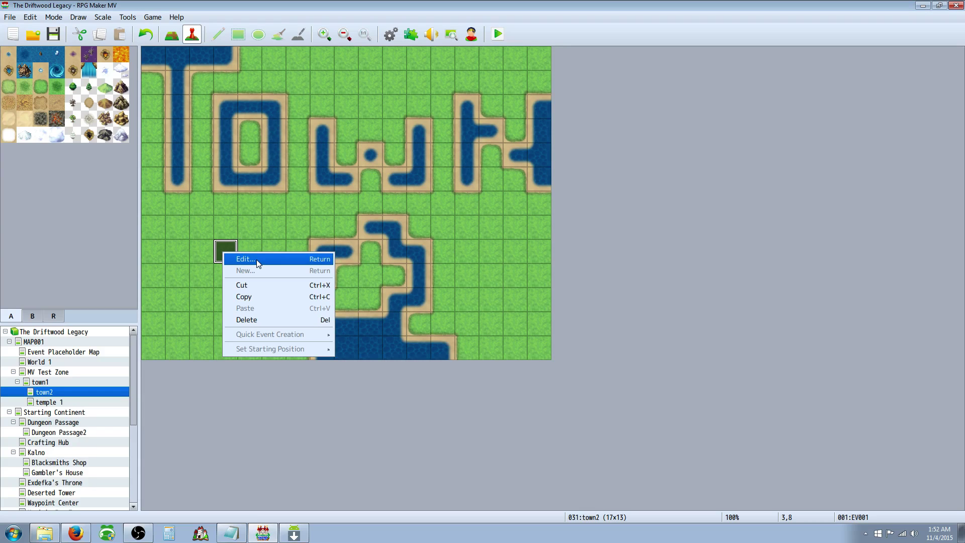
pyautogui.click(257, 260)
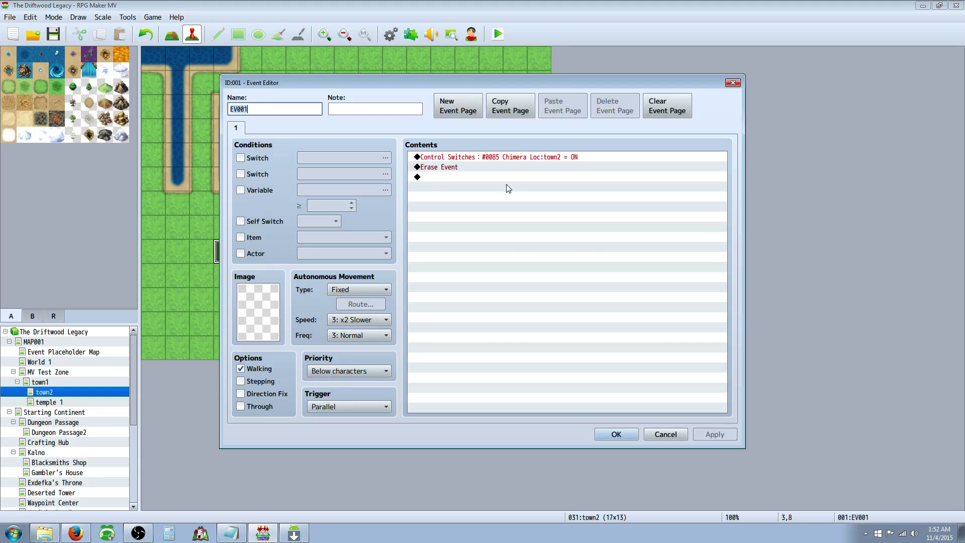
pyautogui.rightClick(497, 155)
pyautogui.click(463, 176)
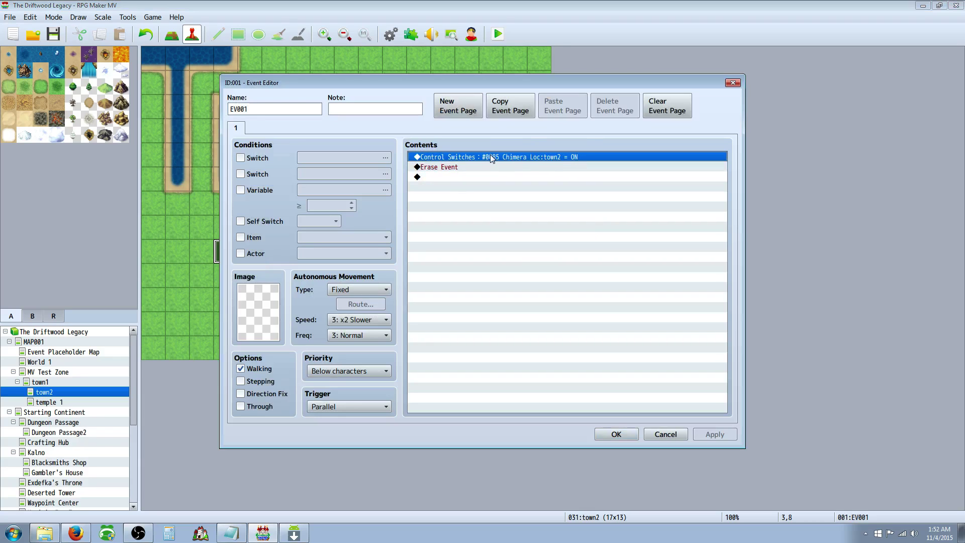
pyautogui.rightClick(502, 156)
pyautogui.click(522, 172)
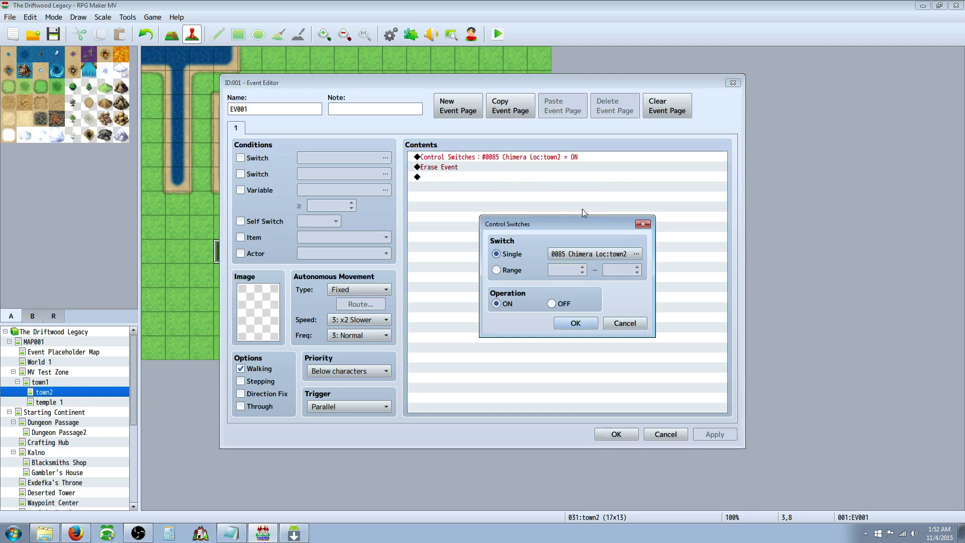
pyautogui.click(635, 254)
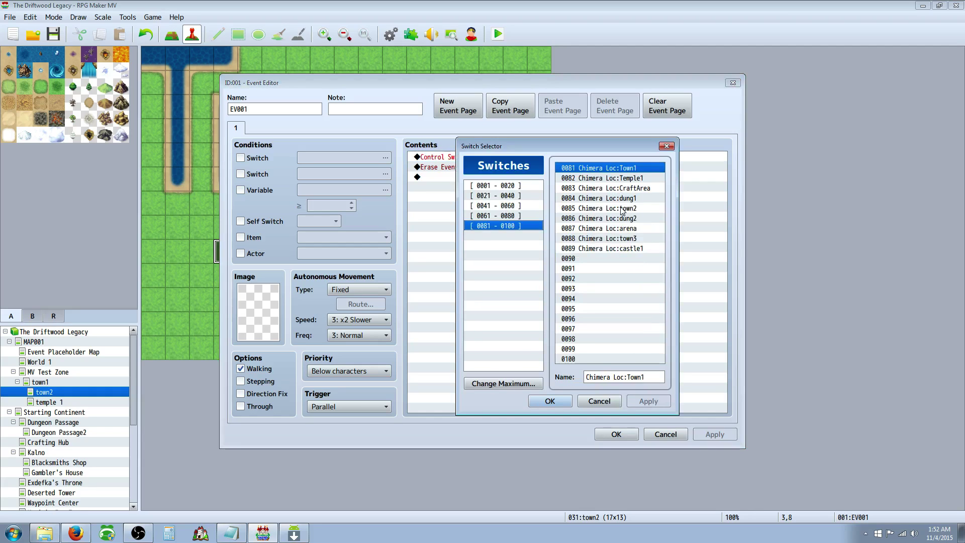
pyautogui.click(618, 210)
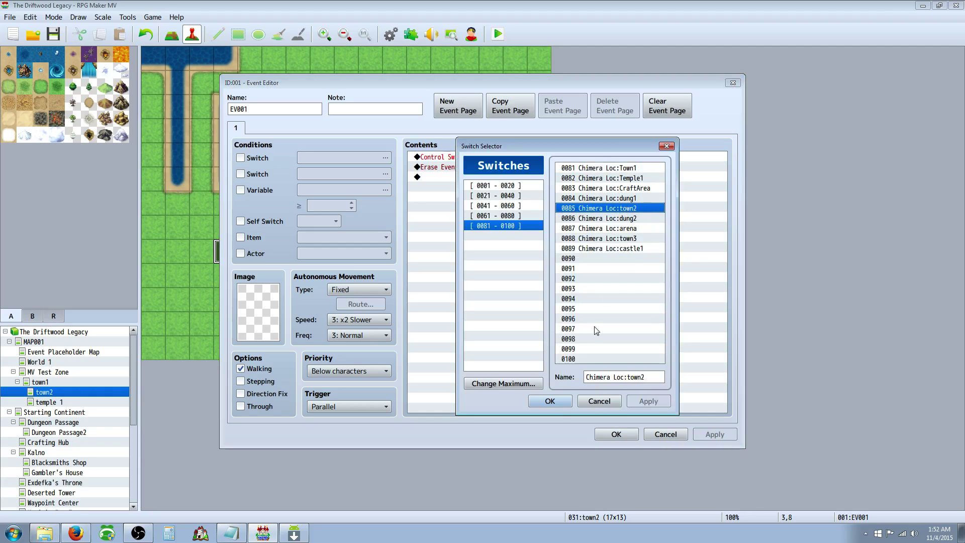
pyautogui.click(551, 402)
pyautogui.click(576, 323)
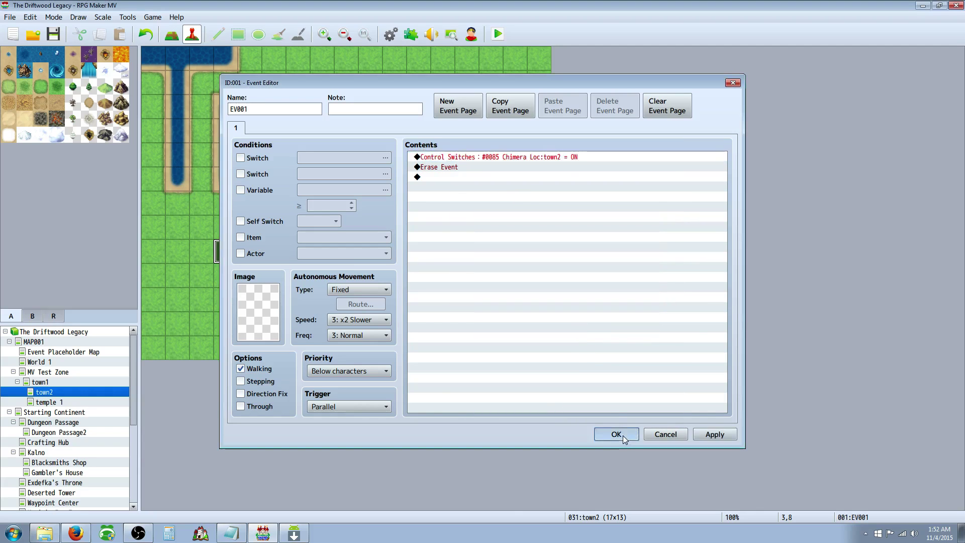
pyautogui.click(623, 435)
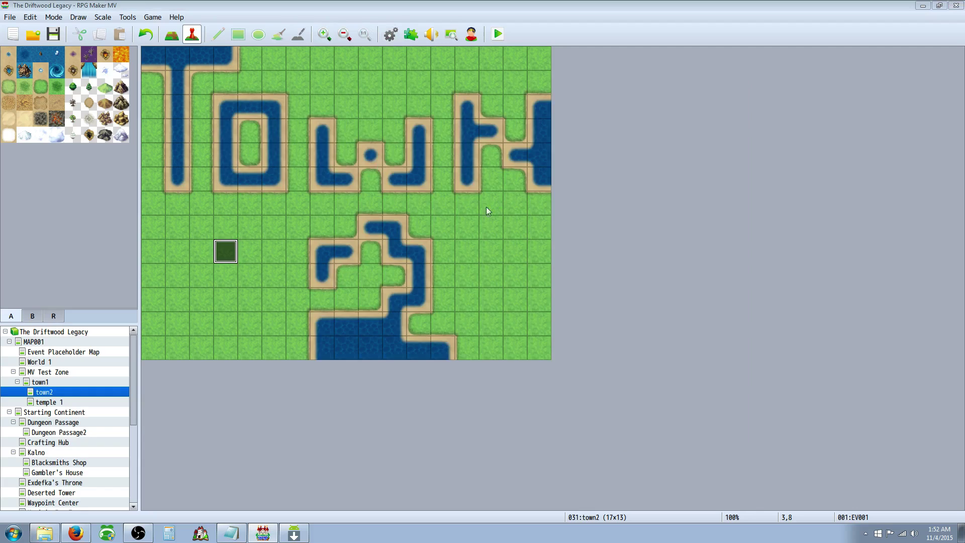
# Open the Chimera Wing Menu's disable_choice script and examine the structure of its first line
pyautogui.press('F9')
pyautogui.click(429, 170)
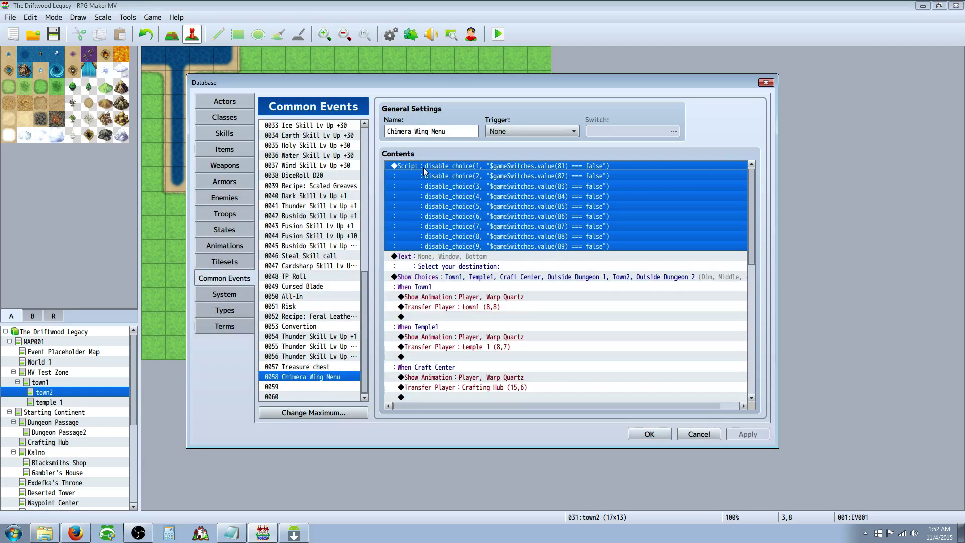
pyautogui.rightClick(423, 171)
pyautogui.click(442, 187)
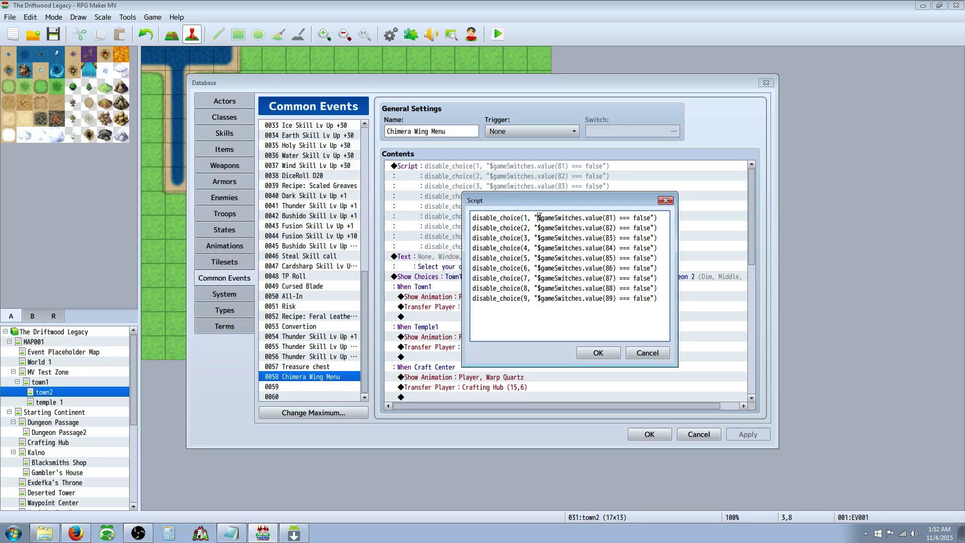
pyautogui.moveTo(540, 217); pyautogui.dragTo(652, 217)
pyautogui.click(609, 217)
pyautogui.click(561, 217)
pyautogui.moveTo(476, 218); pyautogui.dragTo(666, 216)
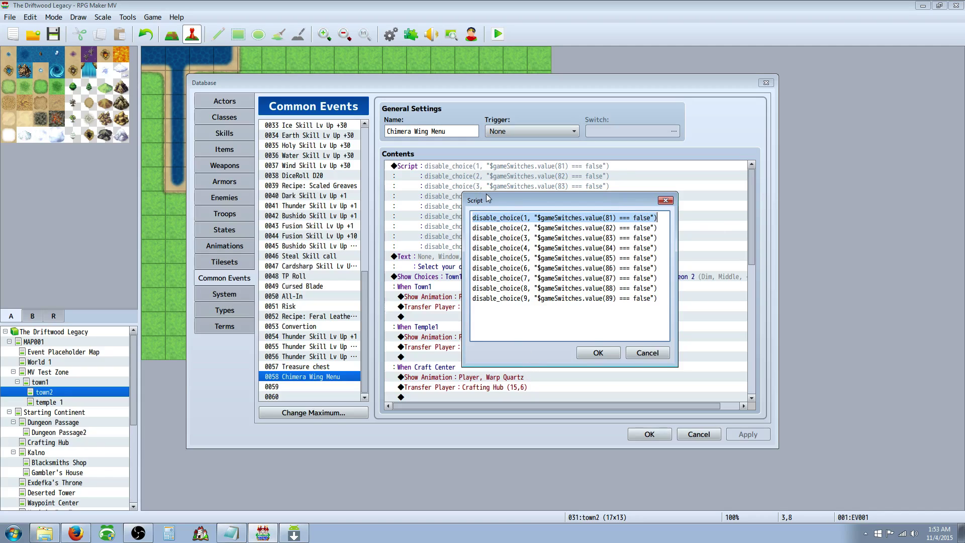
pyautogui.click(577, 220)
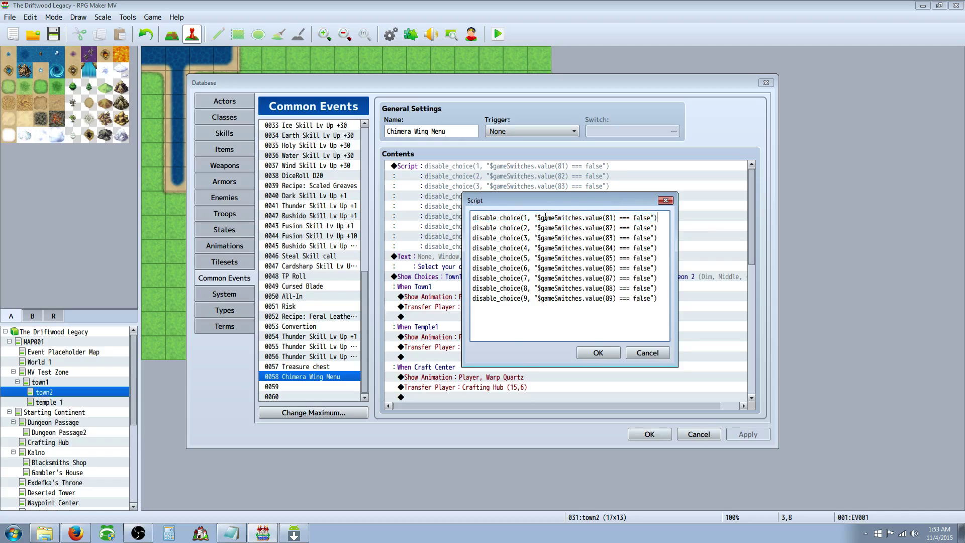
# Compare the choice number and the switch ID used in each disable_choice line of the script
pyautogui.moveTo(487, 218); pyautogui.dragTo(526, 217)
pyautogui.click(590, 248)
pyautogui.doubleClick(609, 217)
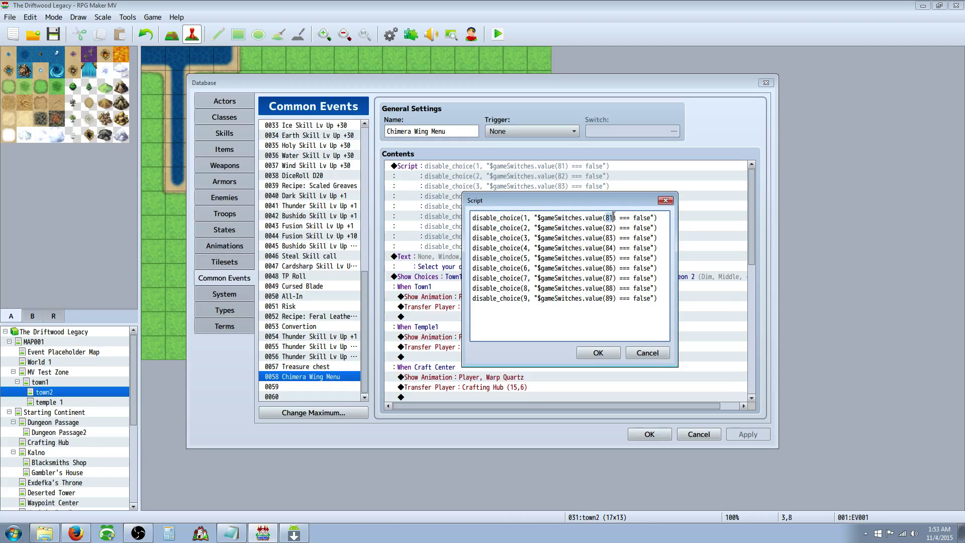
pyautogui.click(614, 299)
pyautogui.moveTo(614, 303); pyautogui.dragTo(613, 290)
pyautogui.moveTo(610, 217); pyautogui.dragTo(609, 248)
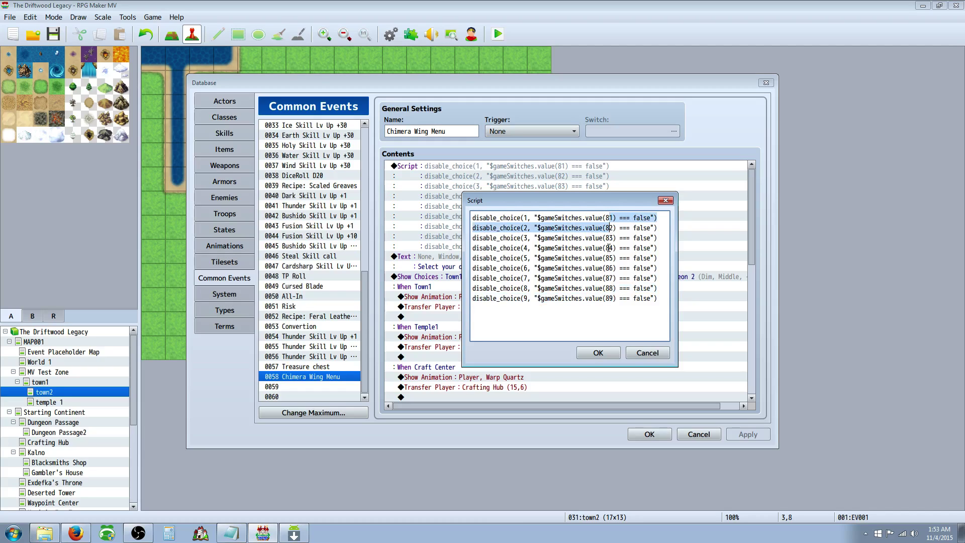
pyautogui.click(608, 238)
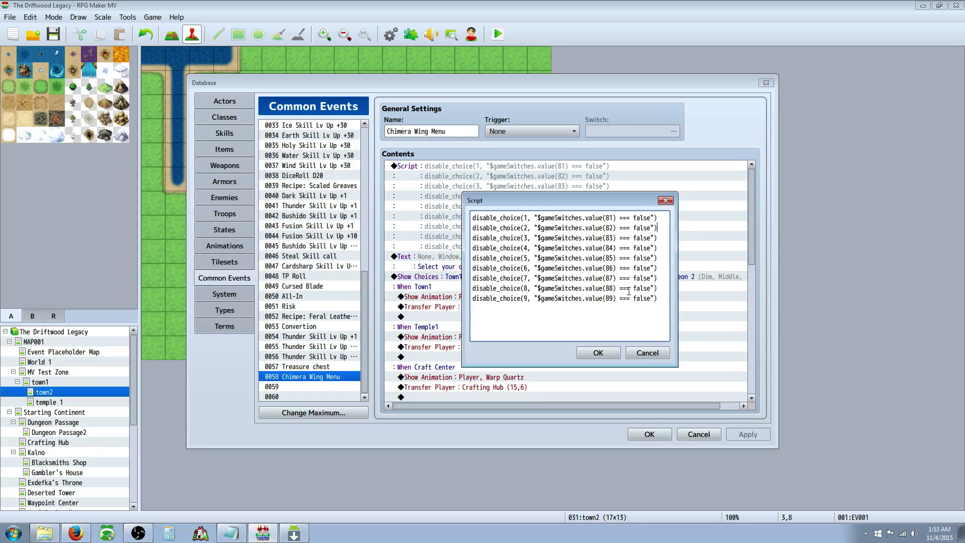
# Confirm the disable_choice script, apply the Chimera Wing Menu common event, and close the database
pyautogui.click(598, 352)
pyautogui.click(492, 256)
pyautogui.scroll(-3, 491, 251)
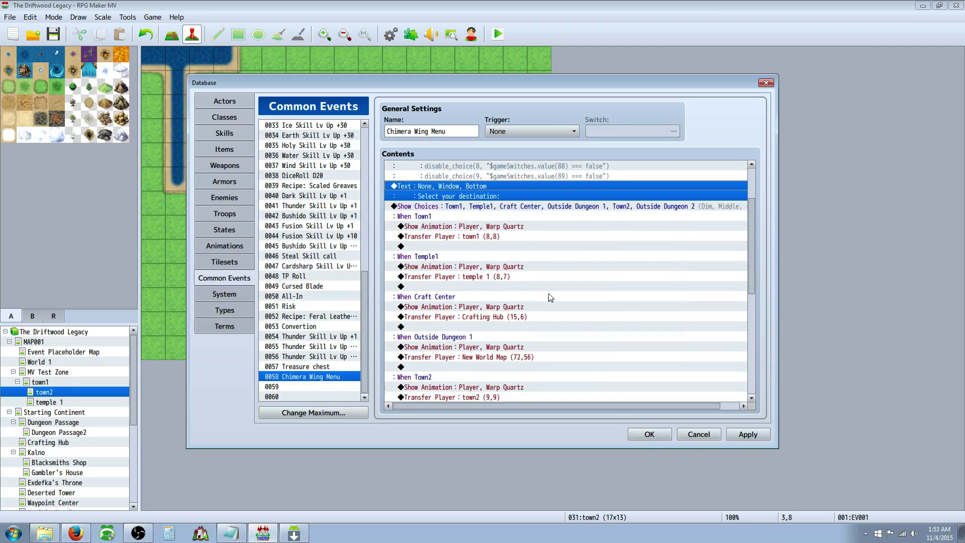
pyautogui.click(748, 435)
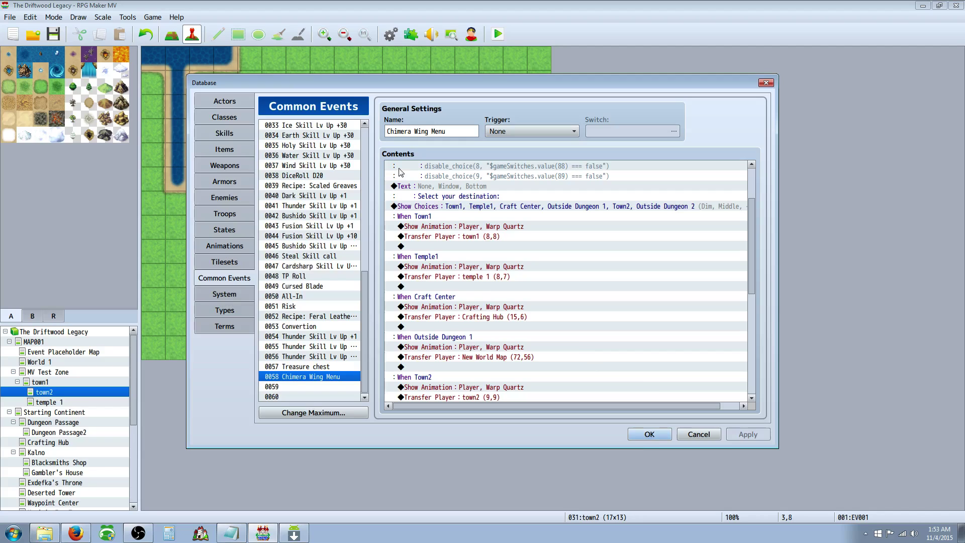
pyautogui.click(661, 432)
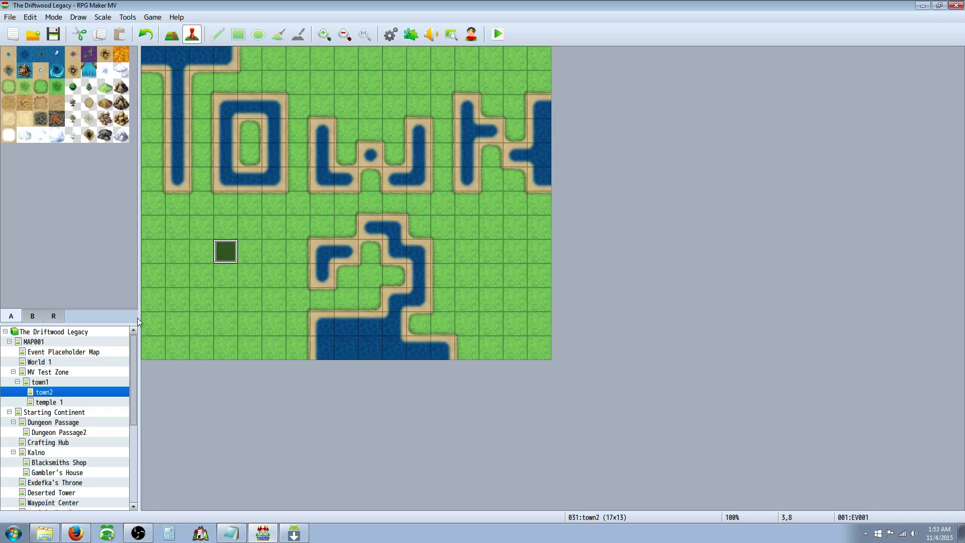
# View the temple 1, Starting Continent and Dungeon Passage maps in turn
pyautogui.click(90, 404)
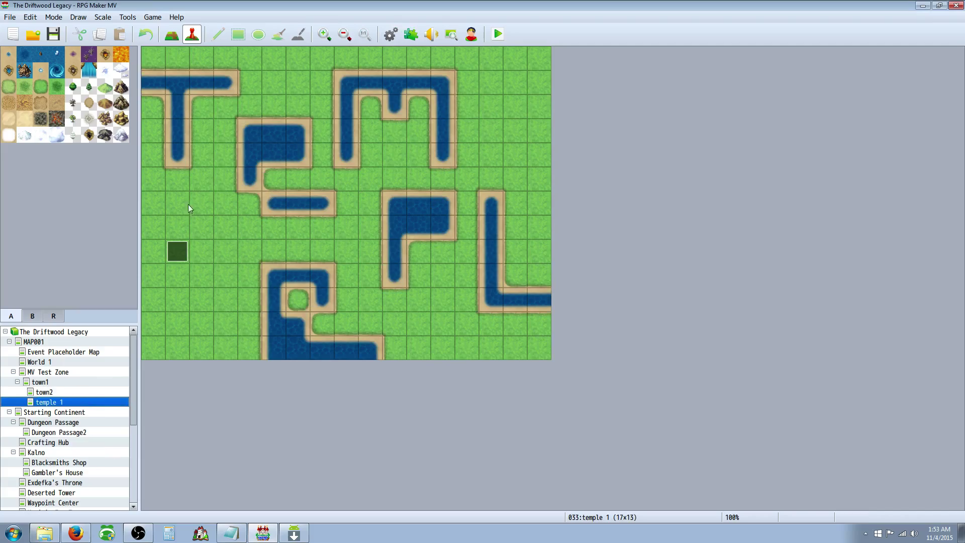
pyautogui.click(105, 415)
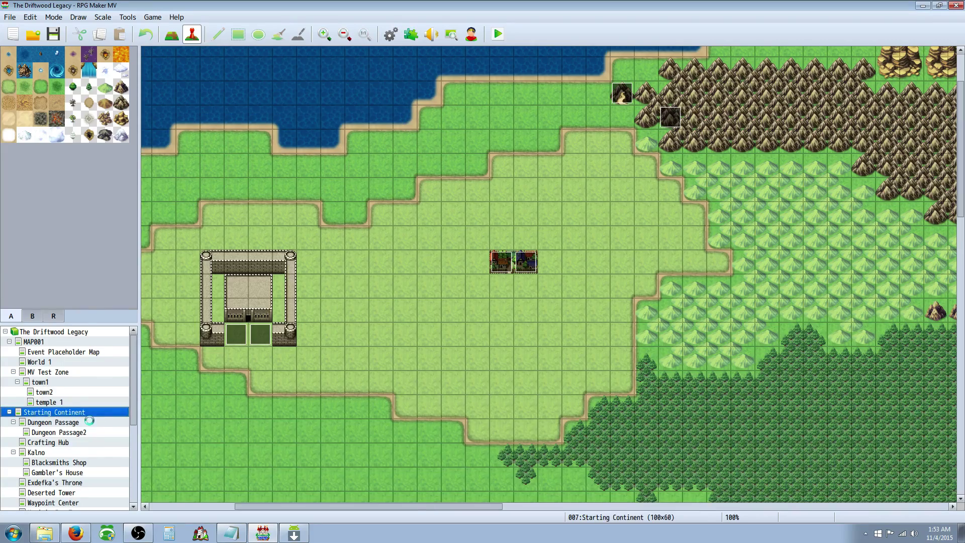
pyautogui.click(93, 423)
pyautogui.moveTo(134, 392); pyautogui.dragTo(293, 177)
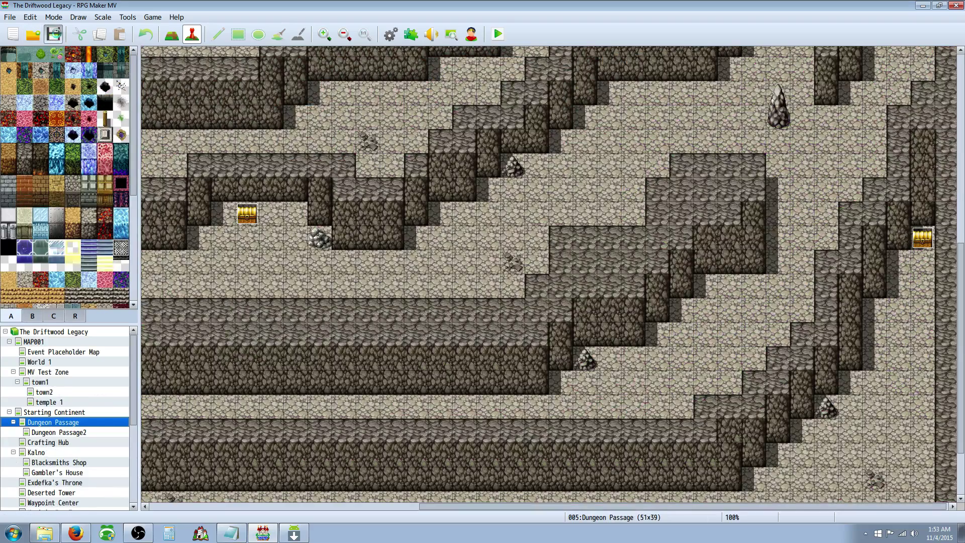
# Playtest the project with a new game and open the treasure chest above the blue-haired character in the MV Test Zone
pyautogui.click(498, 33)
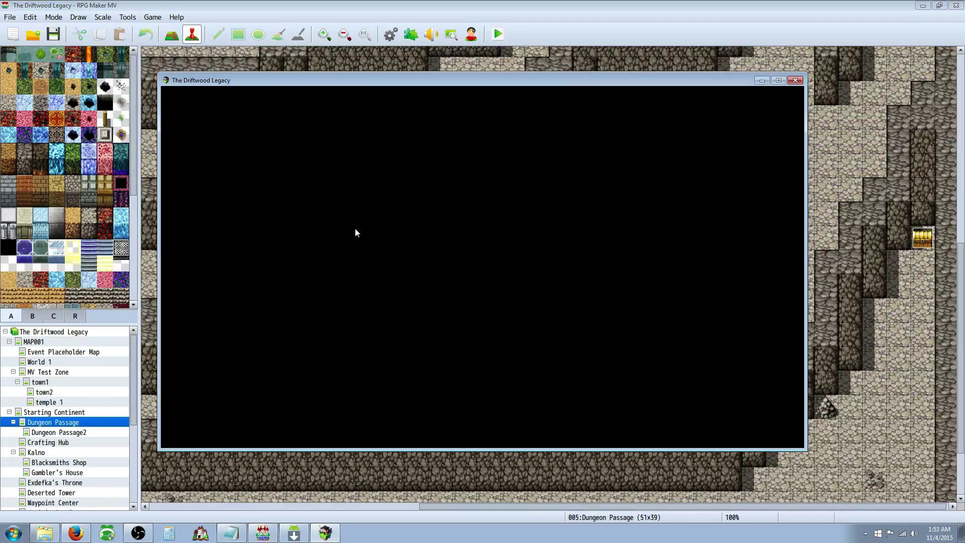
pyautogui.press('Return')
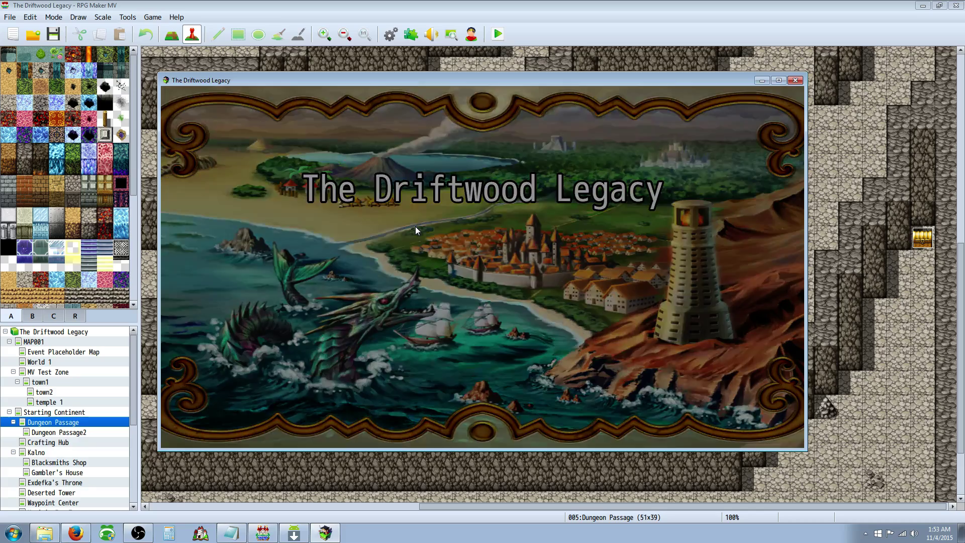
pyautogui.press('Right')
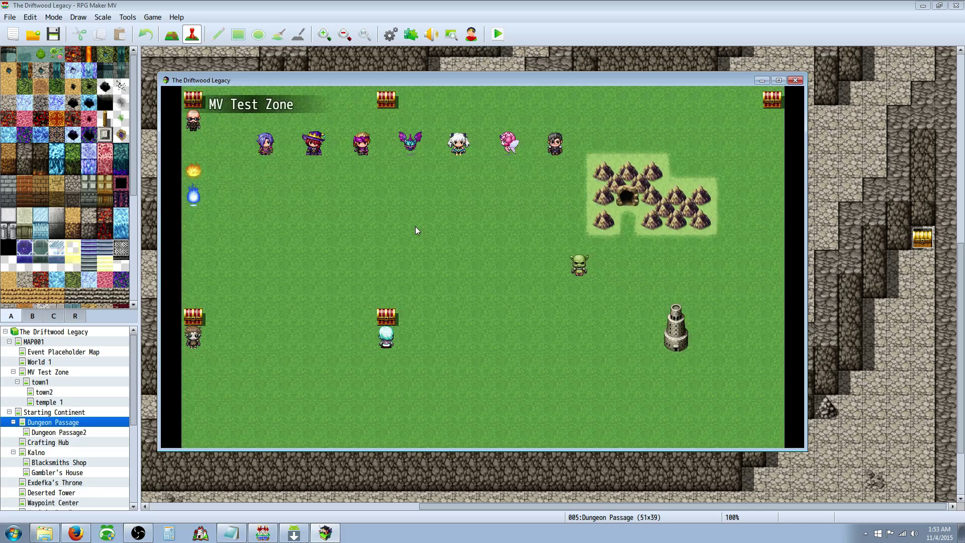
pyautogui.press('Up')
pyautogui.press('Return')
pyautogui.press('Return')
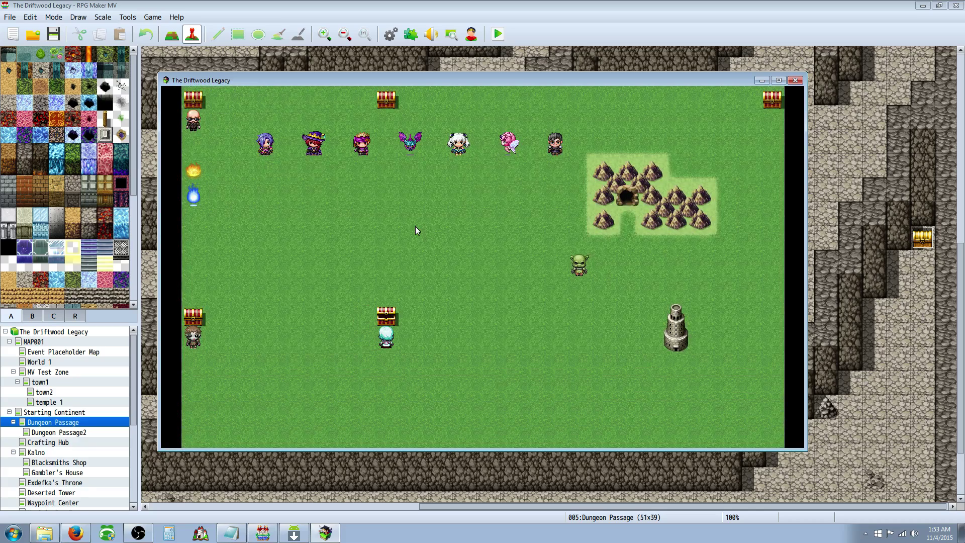
# Bring up the Chimera Wing destination choices from the in-game menu
pyautogui.press('Escape')
pyautogui.press('Return')
pyautogui.press('Return')
pyautogui.press('Return')
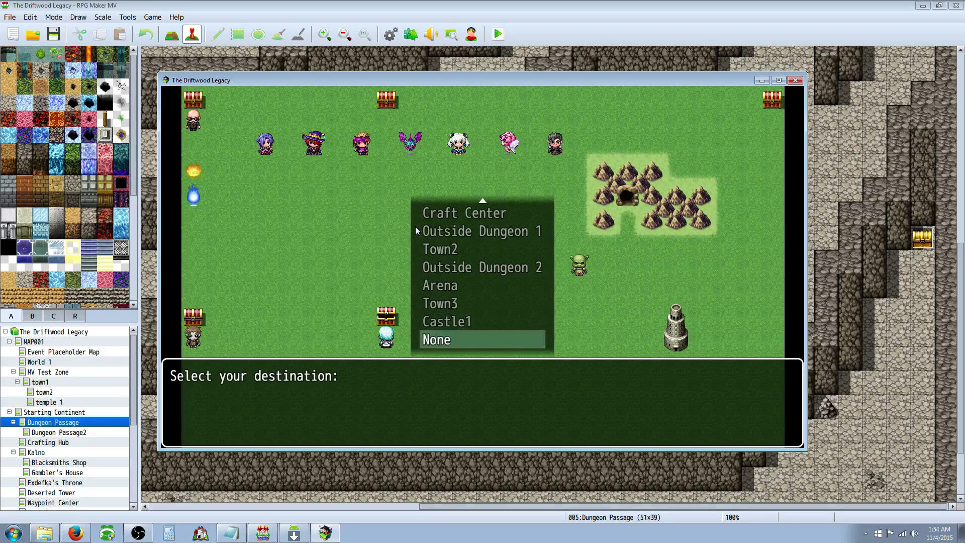
# Go through the destination choices from Town1 to None and check which ones are disabled
pyautogui.press('Down')
pyautogui.press('Down')
pyautogui.press('Up')
pyautogui.press('Down')
pyautogui.press('Down')
pyautogui.press('Down')
pyautogui.press('Down')
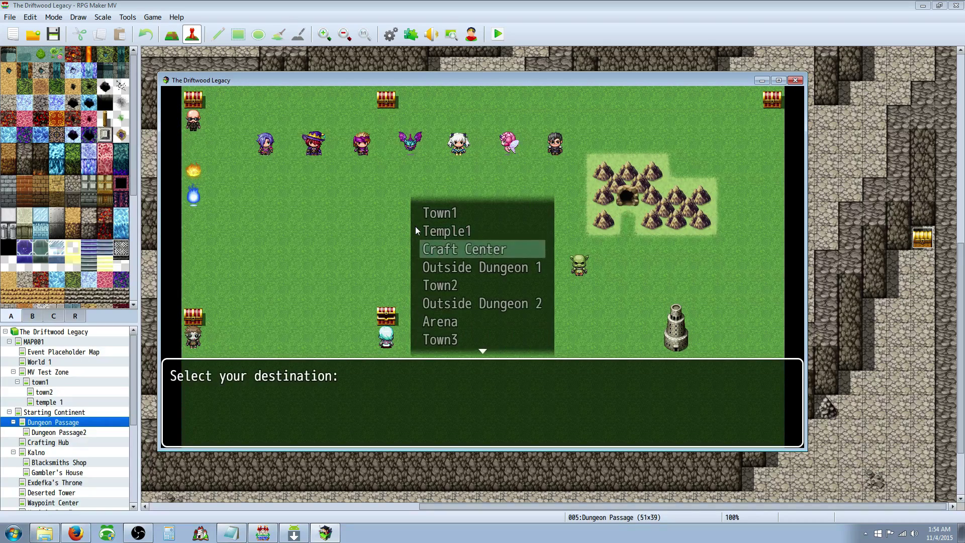
pyautogui.press('Up')
pyautogui.press('Up')
pyautogui.press('Up')
pyautogui.press('Up')
pyautogui.press('Up')
pyautogui.press('Down')
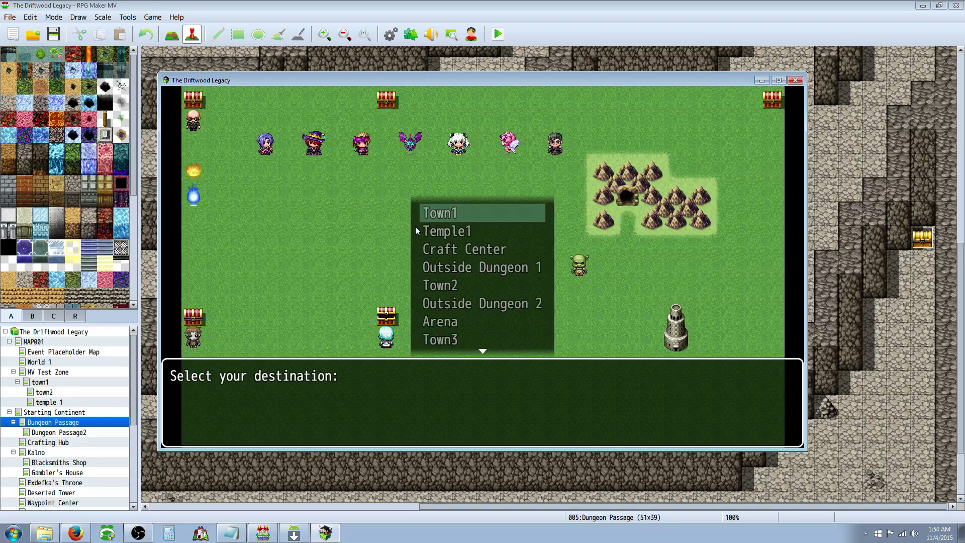
pyautogui.press('Up')
pyautogui.press('Down')
pyautogui.press('Down')
pyautogui.press('Up')
pyautogui.press('Down')
pyautogui.press('Down')
pyautogui.press('Down')
pyautogui.press('Down')
pyautogui.press('Down')
pyautogui.press('Down')
pyautogui.press('Down')
pyautogui.press('Down')
pyautogui.press('Down')
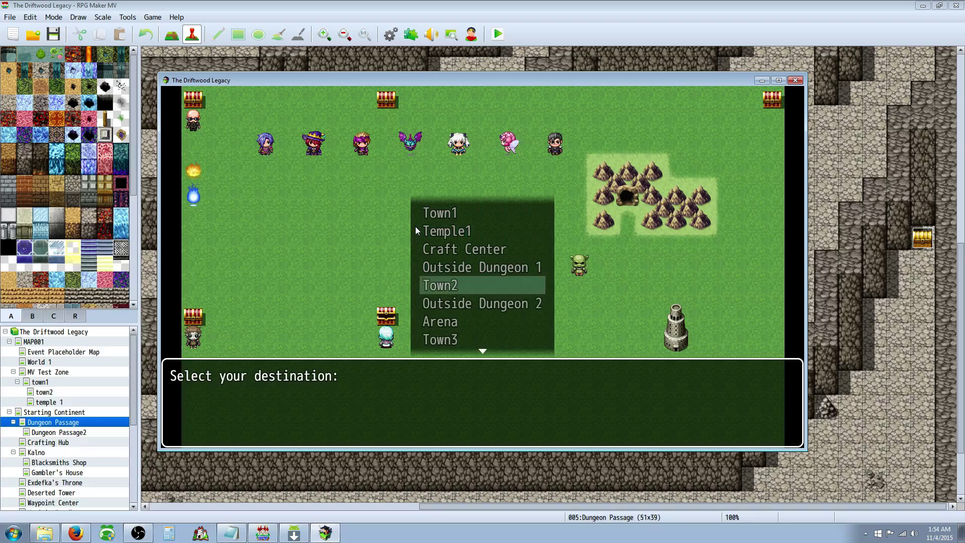
pyautogui.press('Down')
pyautogui.press('Up')
pyautogui.press('Up')
pyautogui.press('Up')
pyautogui.press('Up')
pyautogui.press('Up')
pyautogui.press('Up')
pyautogui.press('Up')
pyautogui.press('Up')
pyautogui.press('Up')
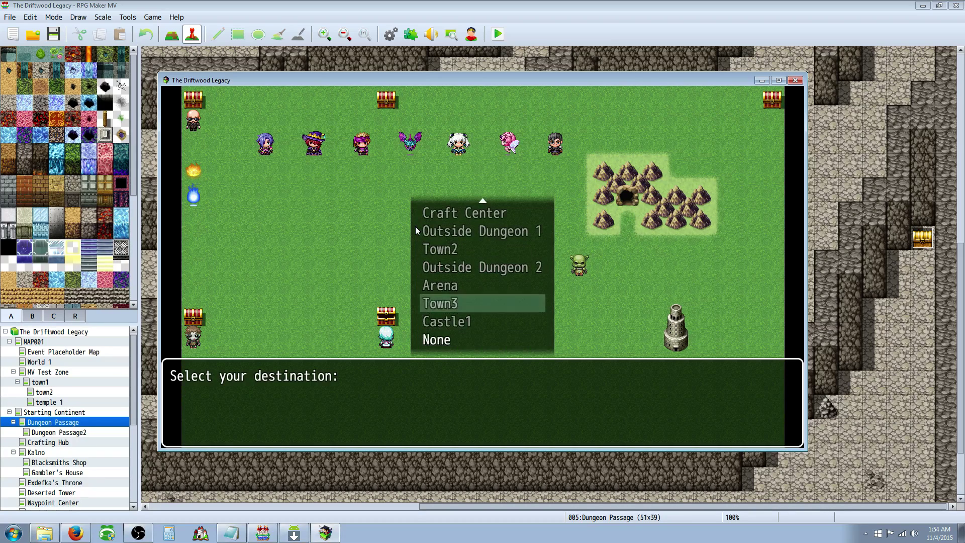
pyautogui.press('Up')
pyautogui.press('Up')
pyautogui.press('Up')
pyautogui.press('Up')
pyautogui.press('Up')
pyautogui.press('Up')
pyautogui.press('Up')
pyautogui.press('Up')
pyautogui.press('Up')
pyautogui.press('Up')
pyautogui.press('Up')
pyautogui.press('Up')
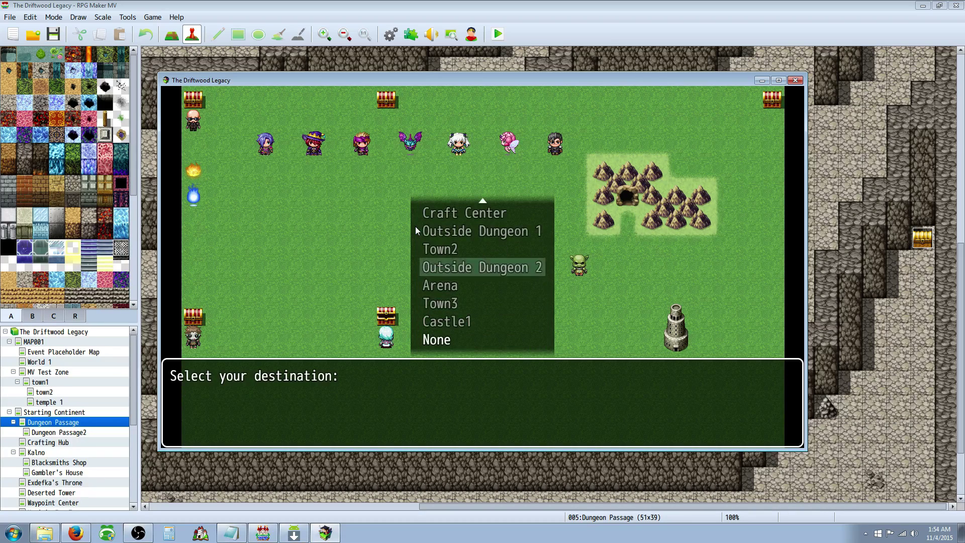
pyautogui.press('Down')
pyautogui.press('Down')
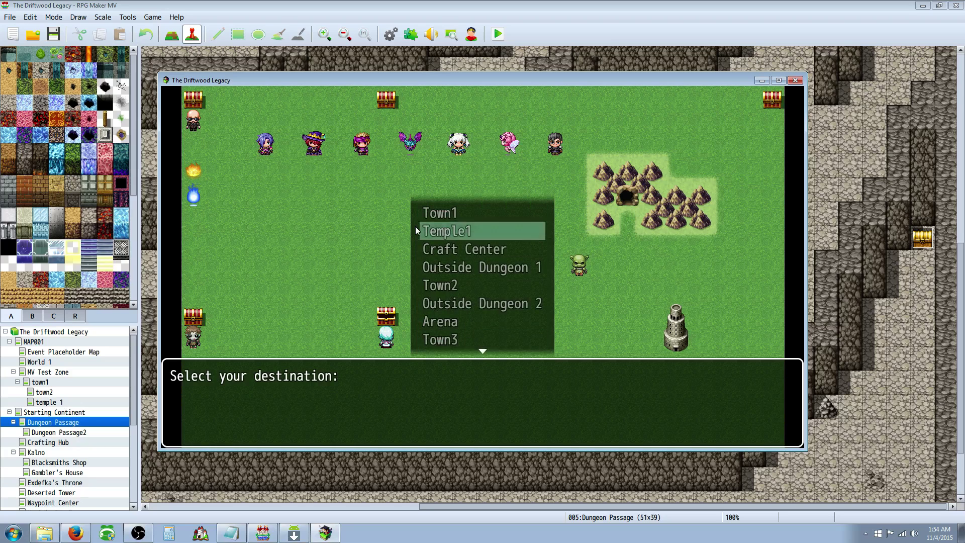
pyautogui.press('Down')
pyautogui.press('Down')
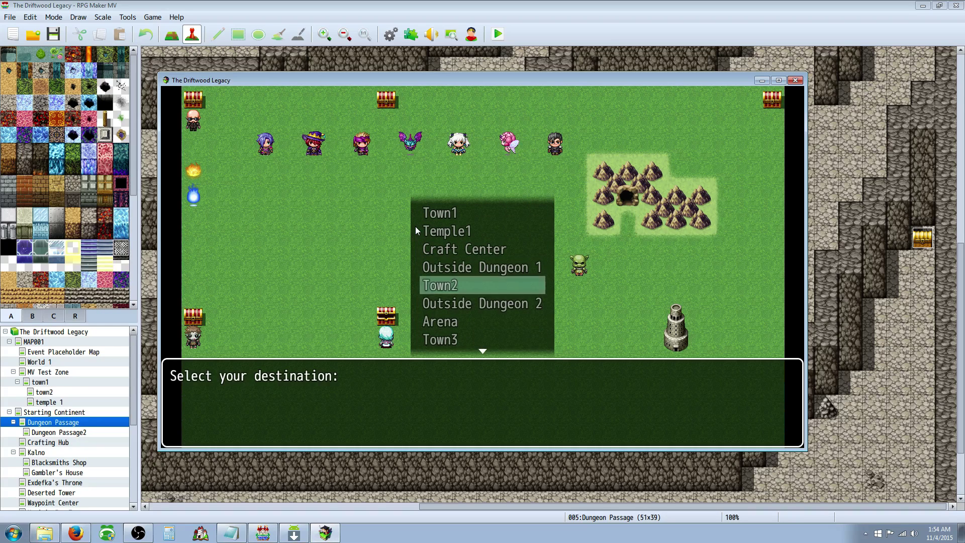
pyautogui.press('Down')
pyautogui.press('Down')
pyautogui.press('Up')
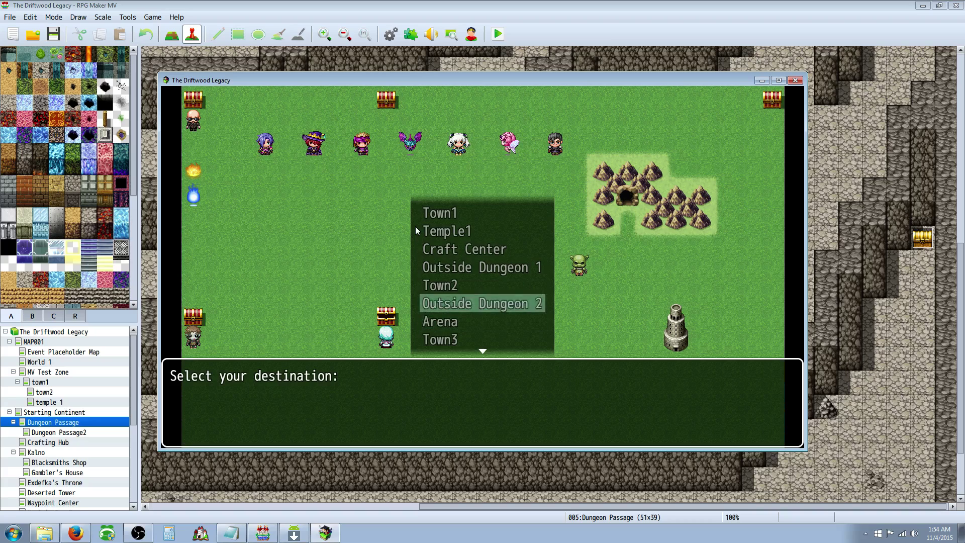
# Choose None in the destination choices to leave the teleport menu without travelling
pyautogui.press('Down')
pyautogui.press('Down')
pyautogui.press('Down')
pyautogui.press('Down')
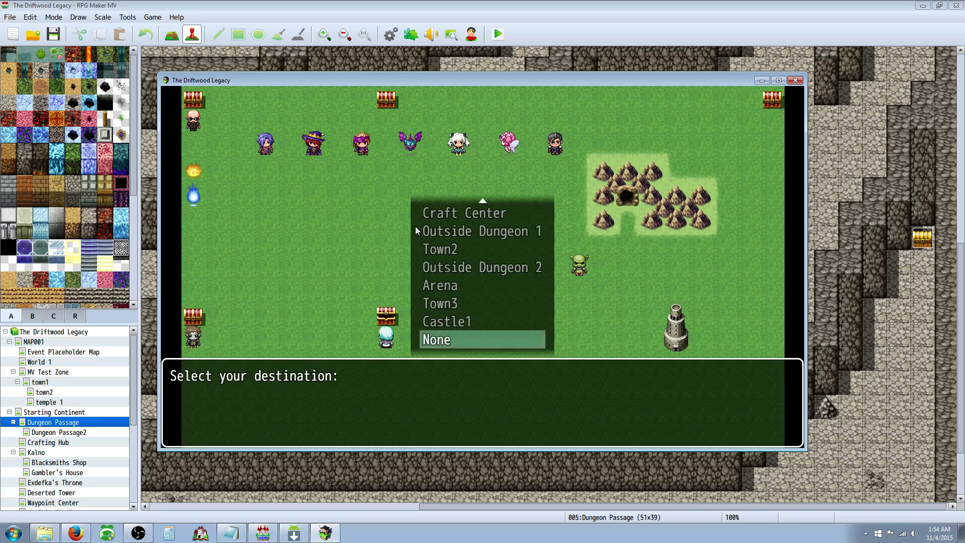
pyautogui.press('Return')
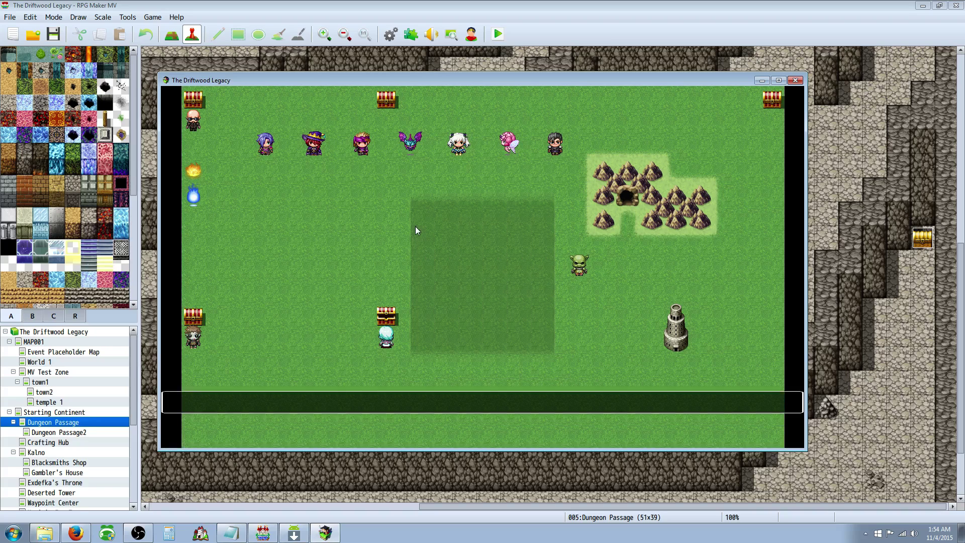
# Walk the character around the MV Test Zone to the mountain cave entrance and away again
pyautogui.press('Down')
pyautogui.press('Right')
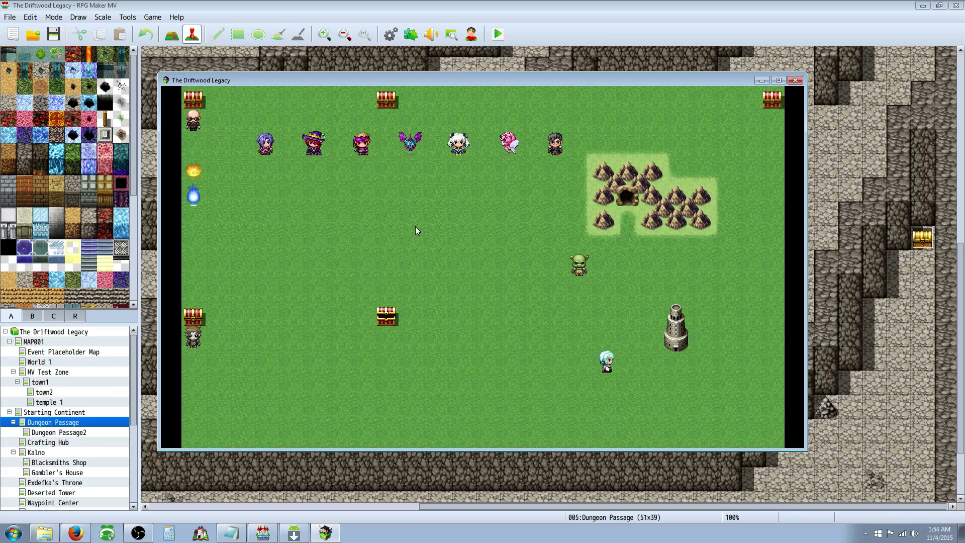
pyautogui.press('Up')
pyautogui.press('Down')
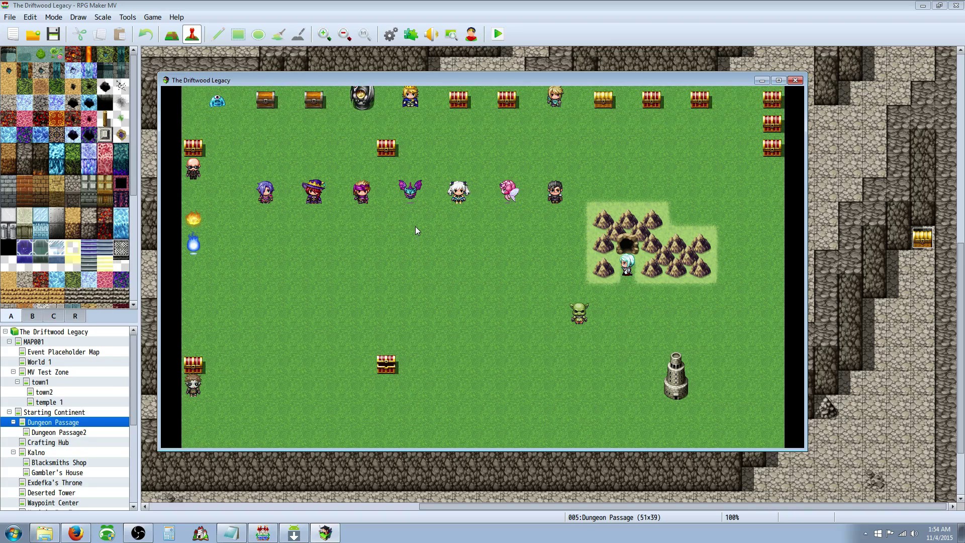
pyautogui.press('Left')
# Open the playtest debug list from the in-game menu and go to switches 0081-0090
pyautogui.press('Escape')
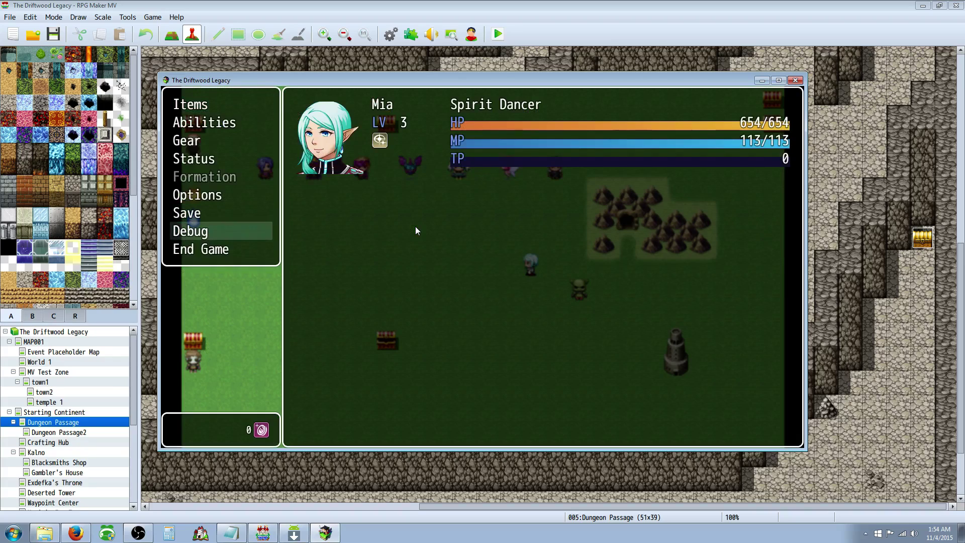
pyautogui.press('Return')
pyautogui.press('Down')
pyautogui.press('Down')
pyautogui.press('Down')
pyautogui.press('Down')
pyautogui.press('Down')
pyautogui.press('Down')
pyautogui.press('Down')
pyautogui.press('Down')
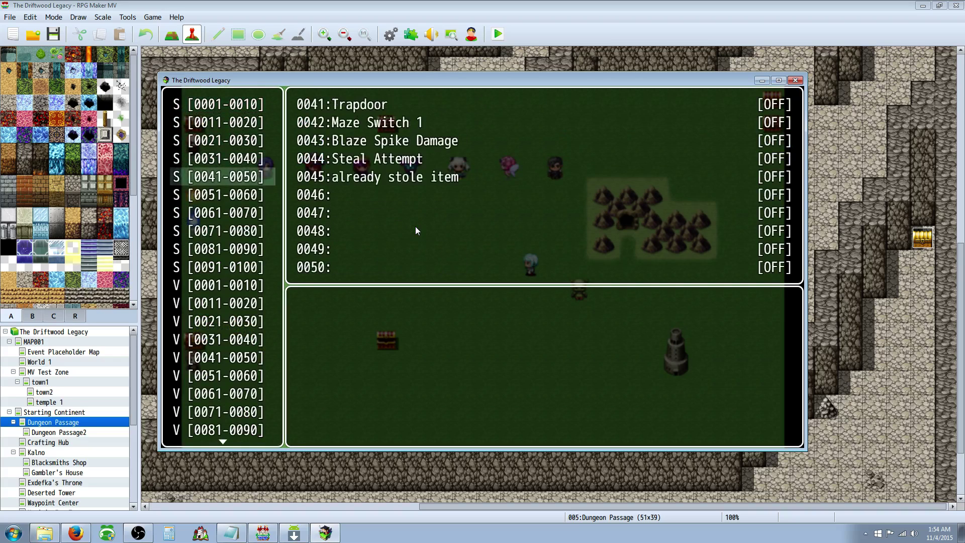
# Turn on switch 0081:Chimera Loc:Town1 and go back to the in-game menu
pyautogui.press('Return')
pyautogui.press('Down')
pyautogui.press('Down')
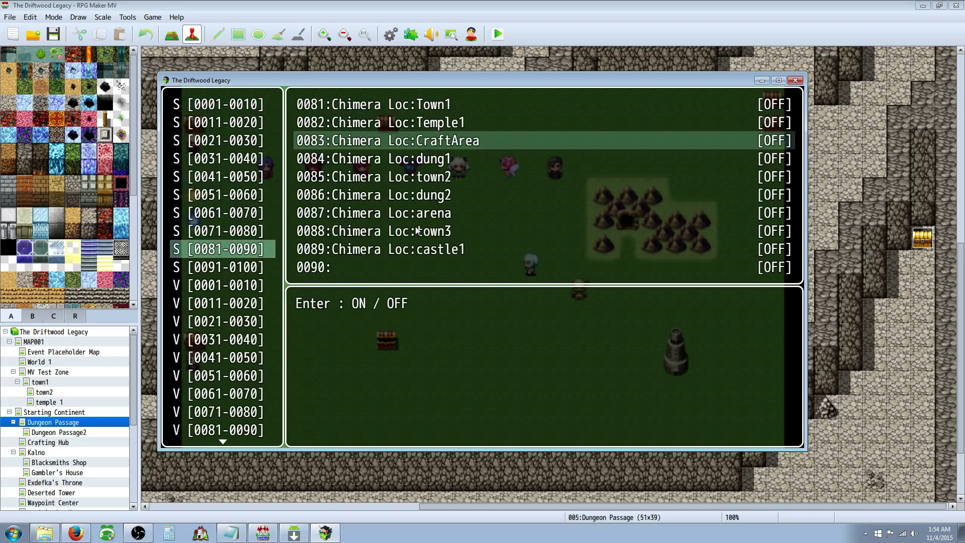
pyautogui.press('Down')
pyautogui.press('Up')
pyautogui.press('Up')
pyautogui.press('Up')
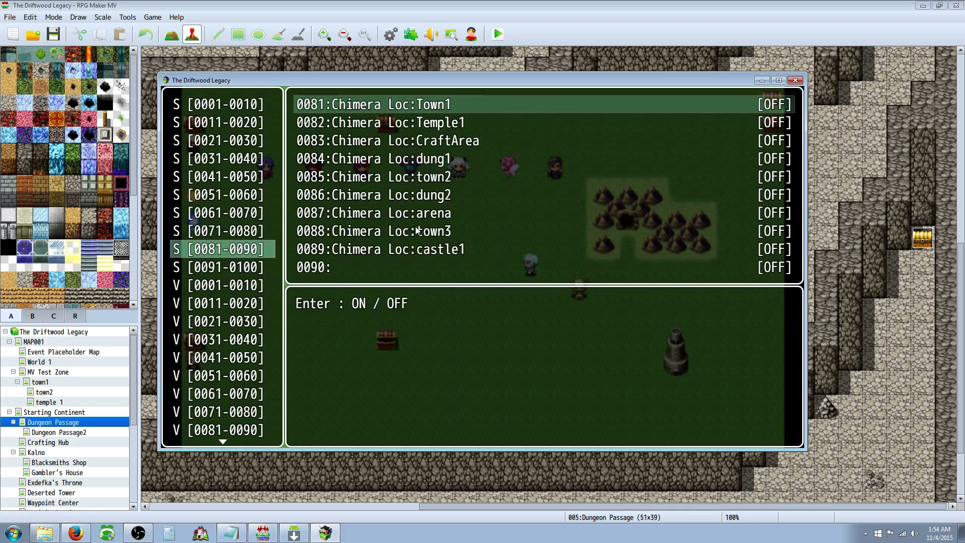
pyautogui.press('Return')
pyautogui.press('Escape')
pyautogui.press('Escape')
# Use the Chimera Wing from the party's items to call up the destination choices
pyautogui.press('Up')
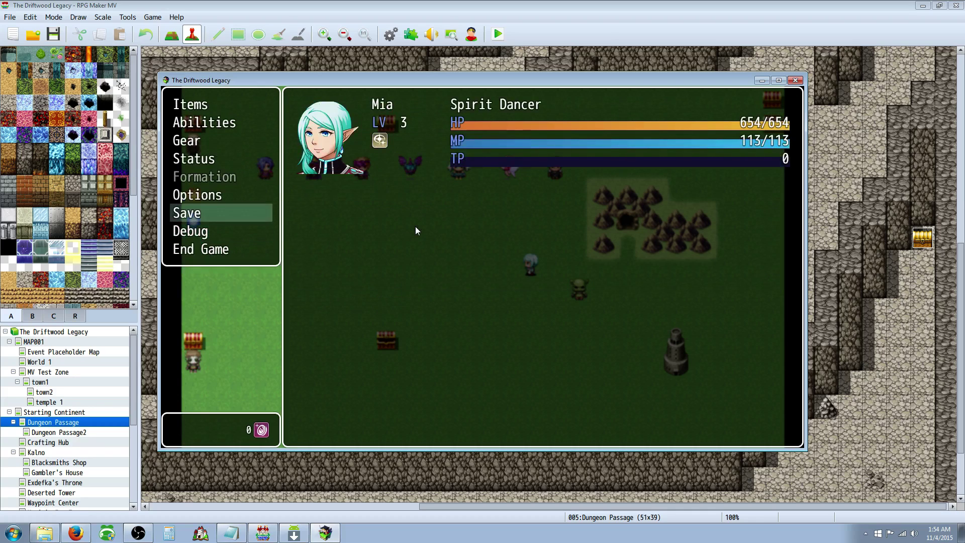
pyautogui.press('Up')
pyautogui.press('Up')
pyautogui.press('Up')
pyautogui.press('Up')
pyautogui.press('Up')
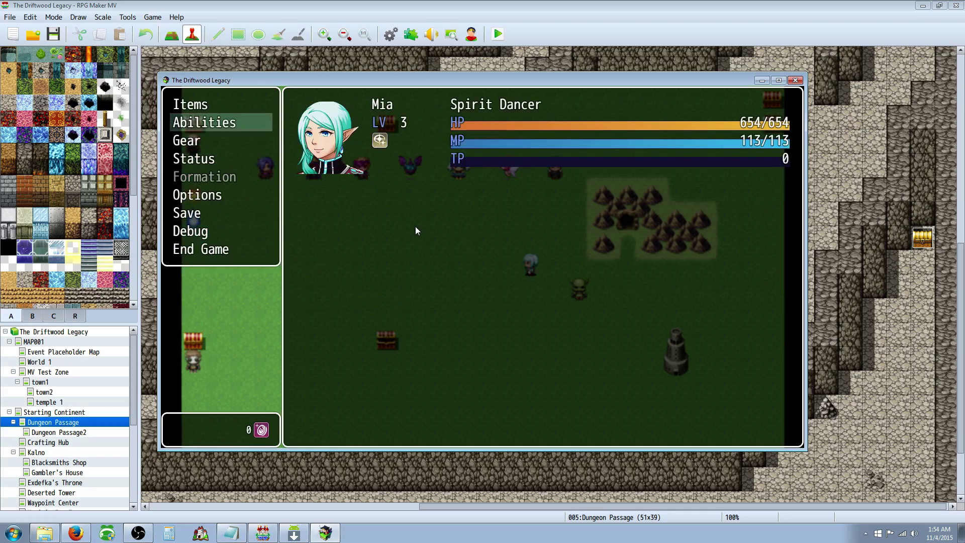
pyautogui.press('Up')
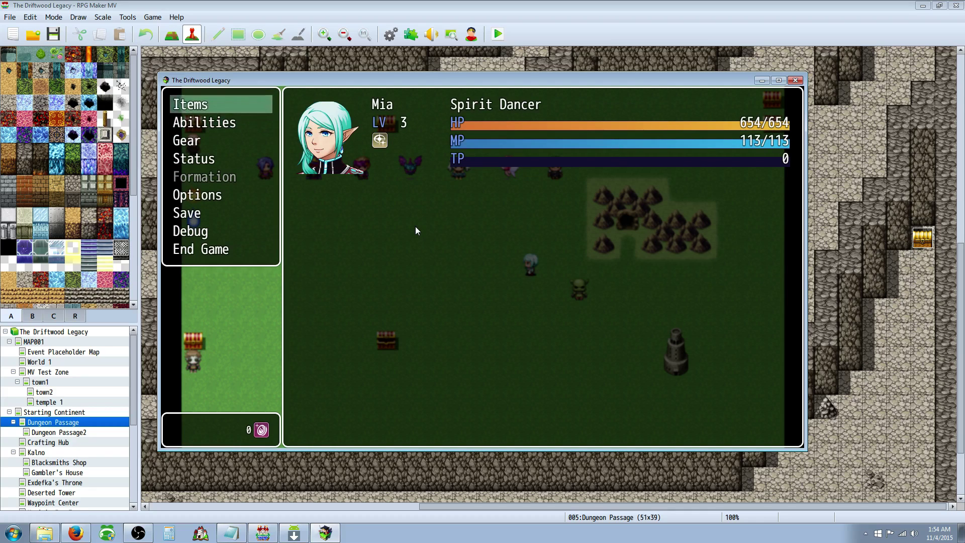
pyautogui.press('Return')
pyautogui.press('Return')
pyautogui.press('Return')
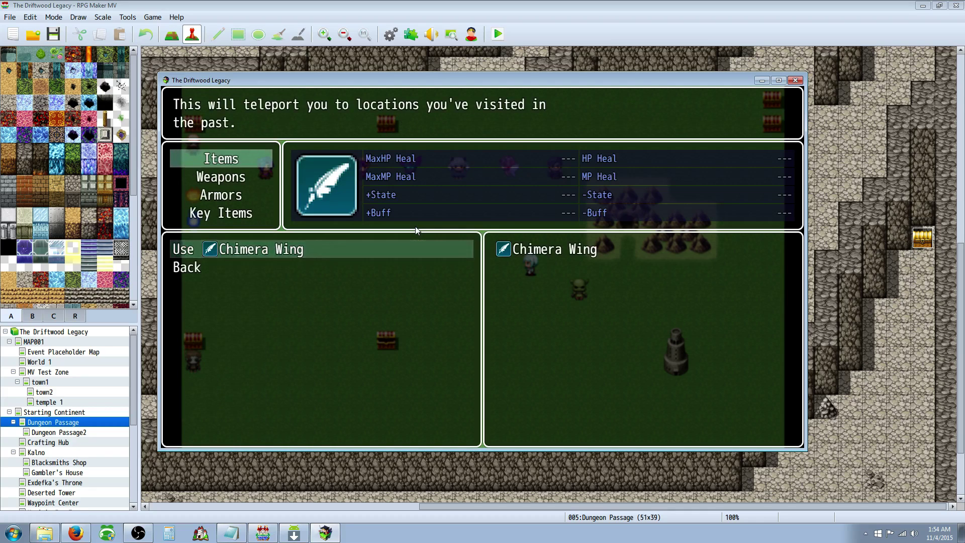
pyautogui.press('Return')
# Teleport to Town1 and walk the character around that map
pyautogui.press('Down')
pyautogui.press('Down')
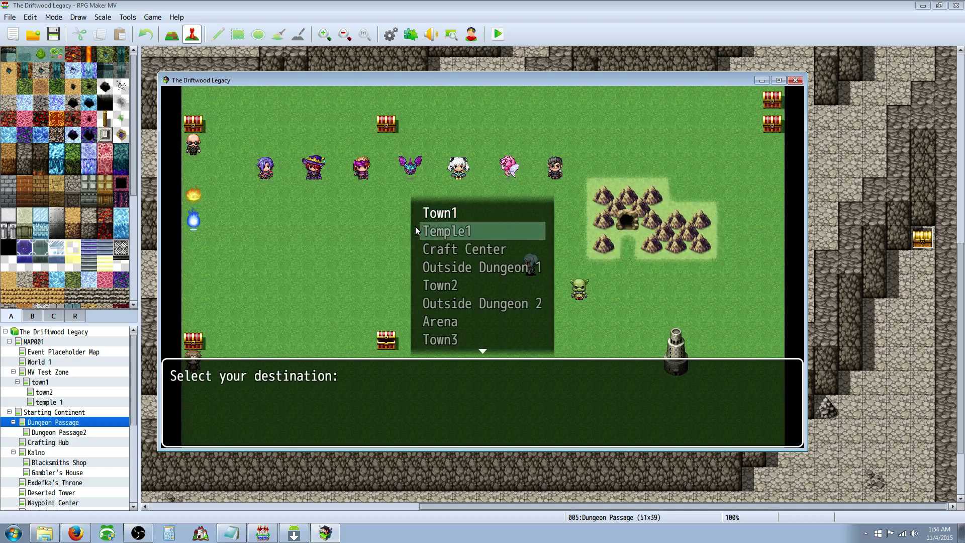
pyautogui.press('Up')
pyautogui.press('Return')
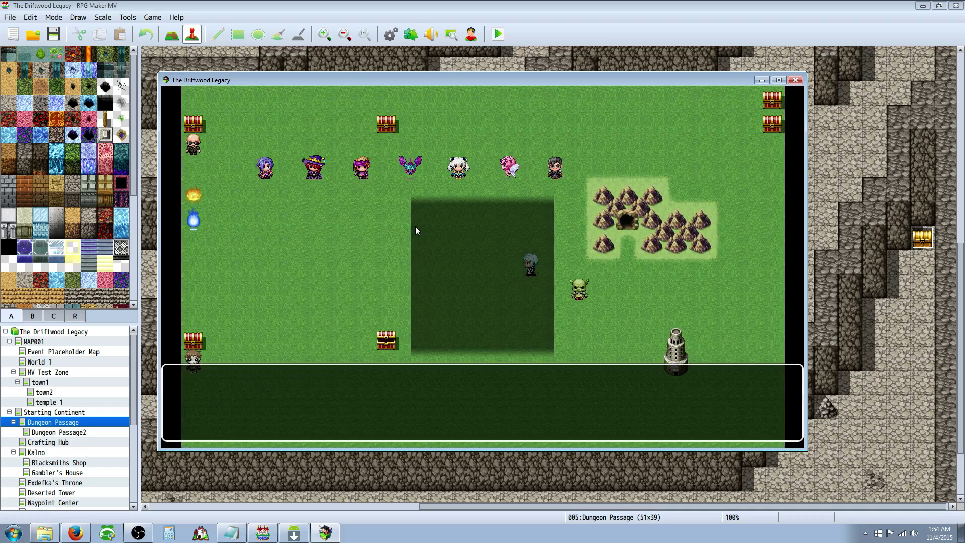
pyautogui.press('Left')
pyautogui.press('Right')
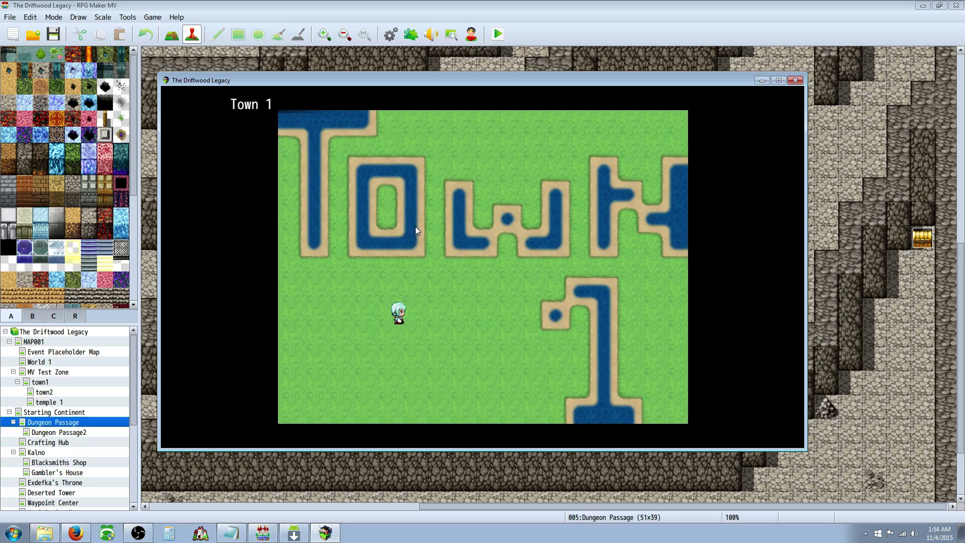
pyautogui.press('Right')
pyautogui.press('Down')
pyautogui.press('Left')
pyautogui.press('Left')
pyautogui.press('Up')
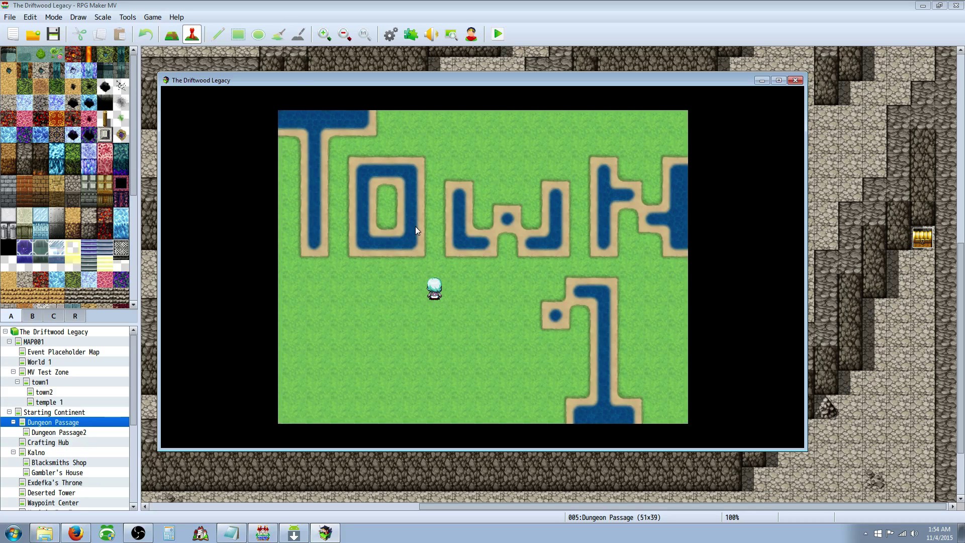
# Turn on switch 0085:Chimera Loc:town2 in the debug list and return to the in-game menu
pyautogui.press('Escape')
pyautogui.press('Up')
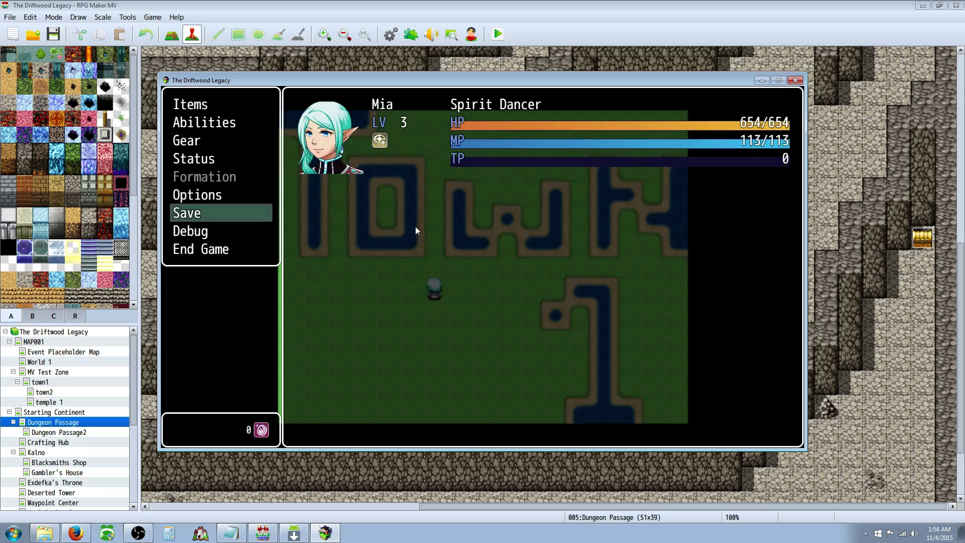
pyautogui.press('Down')
pyautogui.press('Return')
pyautogui.press('Return')
pyautogui.press('Down')
pyautogui.press('Down')
pyautogui.press('Down')
pyautogui.press('Down')
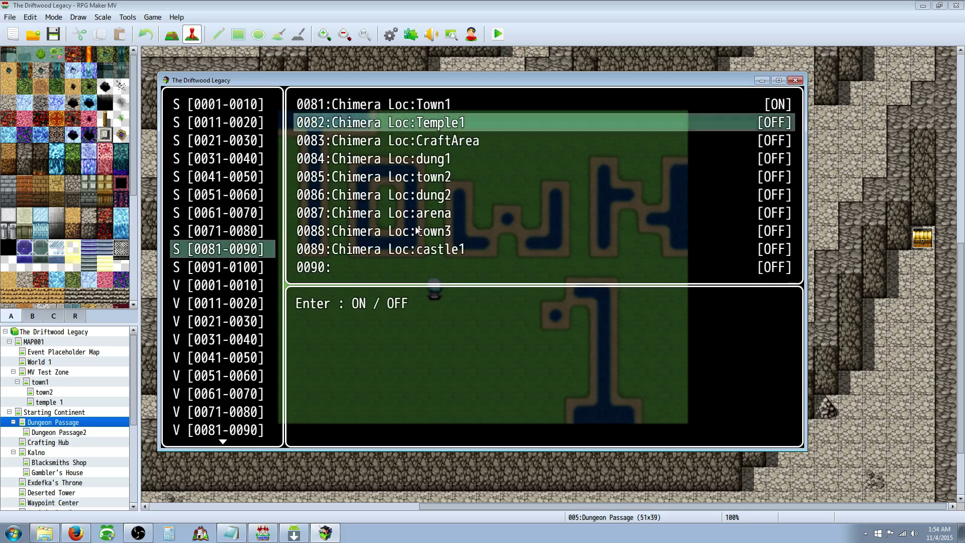
pyautogui.press('Return')
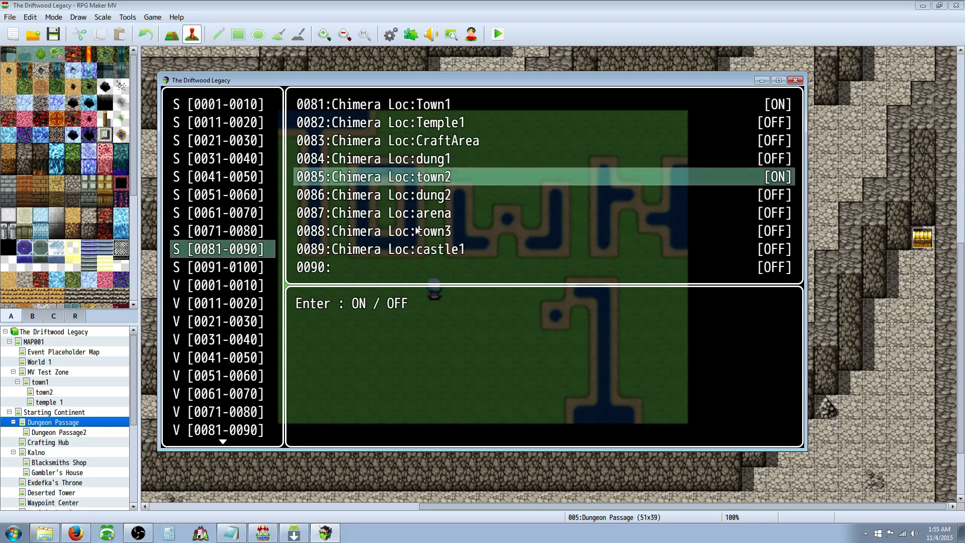
pyautogui.press('Escape')
pyautogui.press('Escape')
# Use the Chimera Wing again while in Town 1 to call up the destination choices
pyautogui.press('Up')
pyautogui.press('Up')
pyautogui.press('Up')
pyautogui.press('Up')
pyautogui.press('Up')
pyautogui.press('Up')
pyautogui.press('Up')
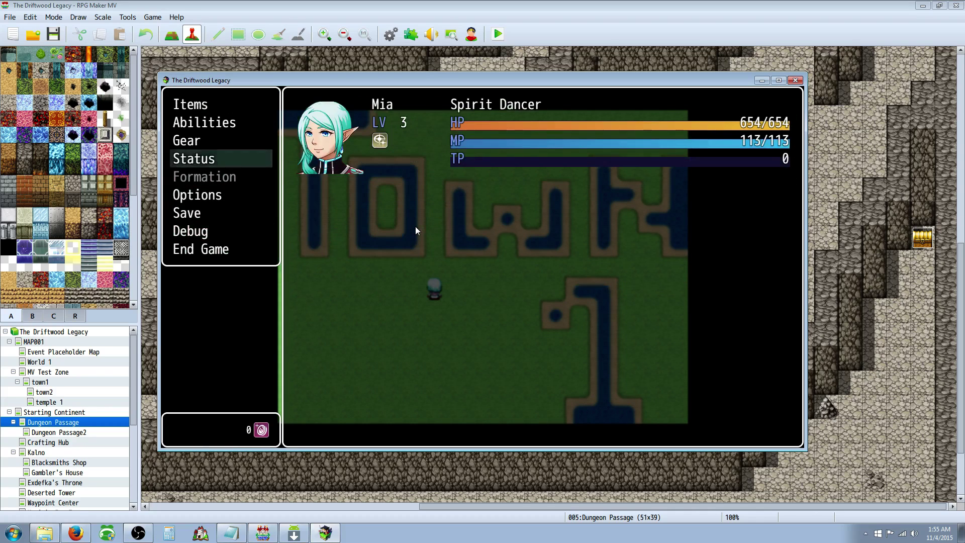
pyautogui.press('Return')
pyautogui.press('Return')
pyautogui.press('Return')
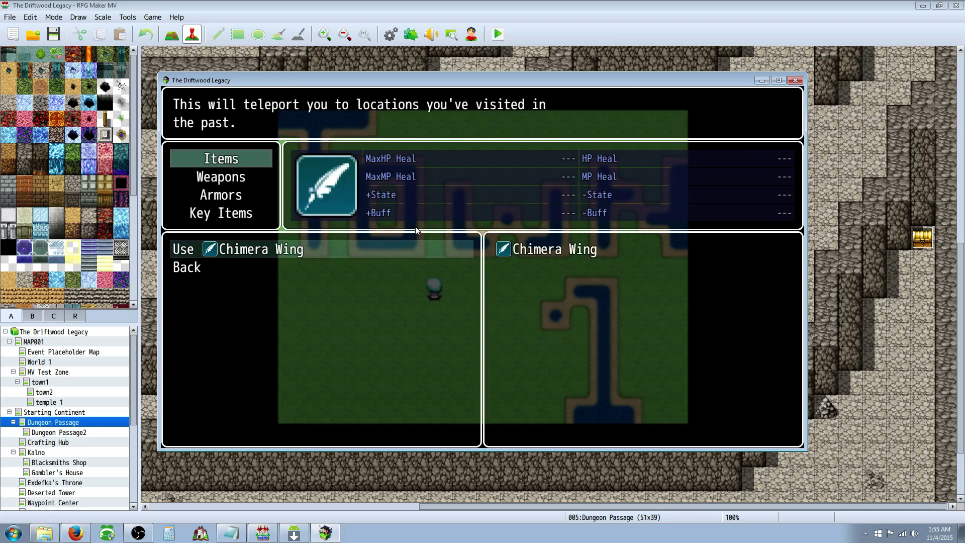
pyautogui.press('Return')
# Teleport to Town2, walk the character a few tiles there and end the playtest
pyautogui.press('Down')
pyautogui.press('Down')
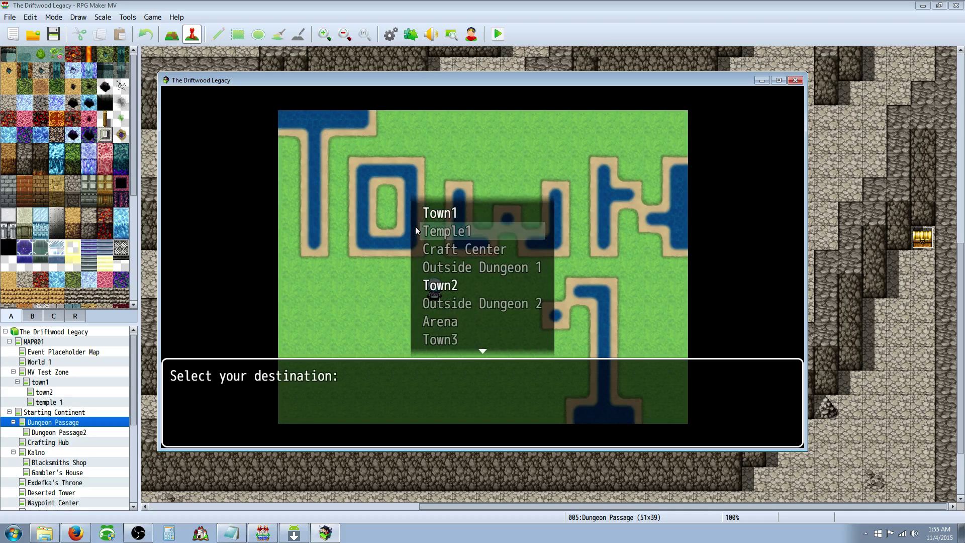
pyautogui.press('Up')
pyautogui.press('Down')
pyautogui.press('Down')
pyautogui.press('Down')
pyautogui.press('Down')
pyautogui.press('Return')
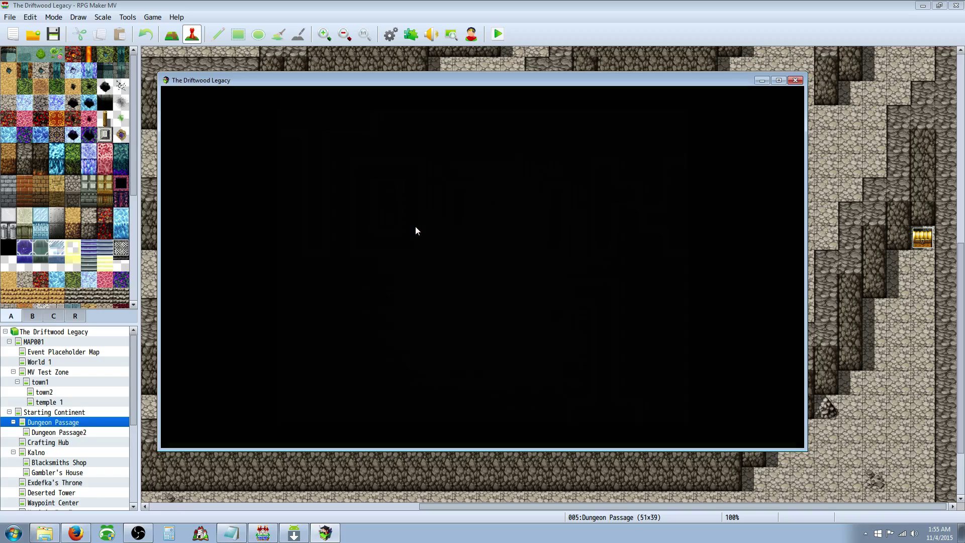
pyautogui.press('Up')
pyautogui.press('Left')
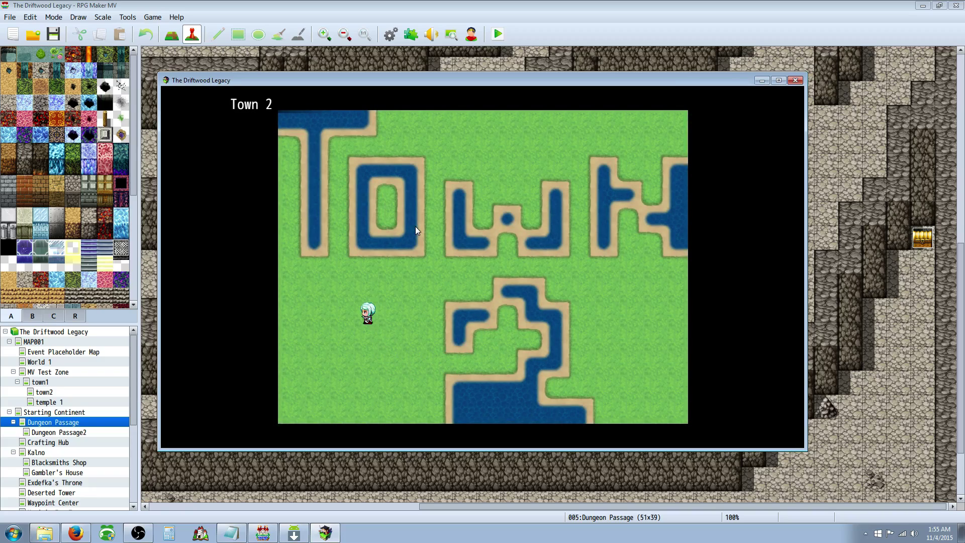
pyautogui.press('Left')
pyautogui.press('Down')
pyautogui.click(795, 80)
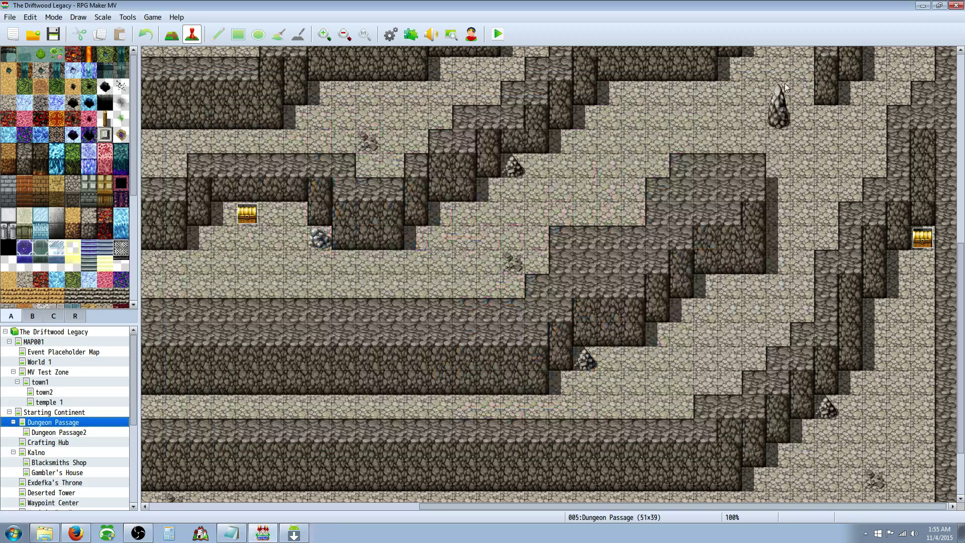
# Set the player's starting position at tile 15,13 in the Blacksmiths Shop doorway, then briefly launch and close a playtest
pyautogui.scroll(-2, 135, 420)
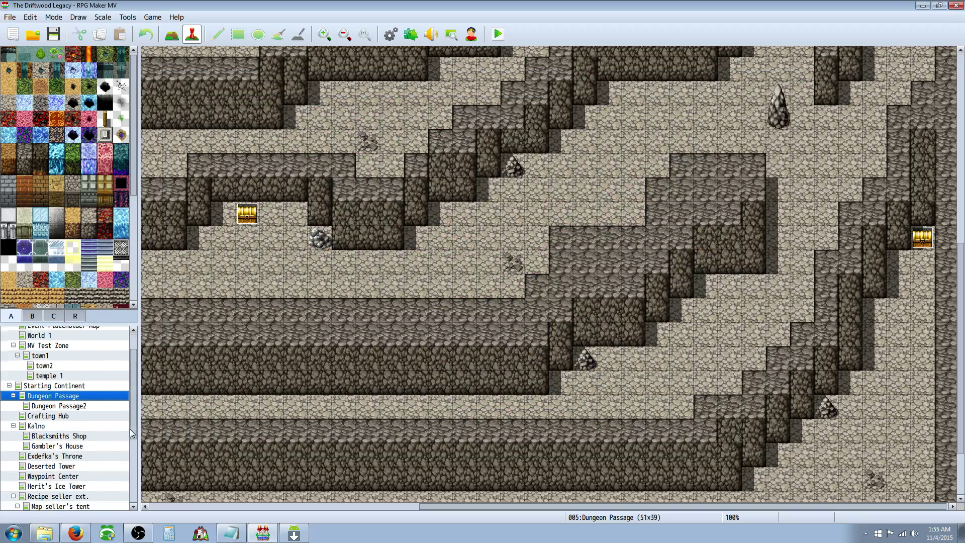
pyautogui.click(79, 397)
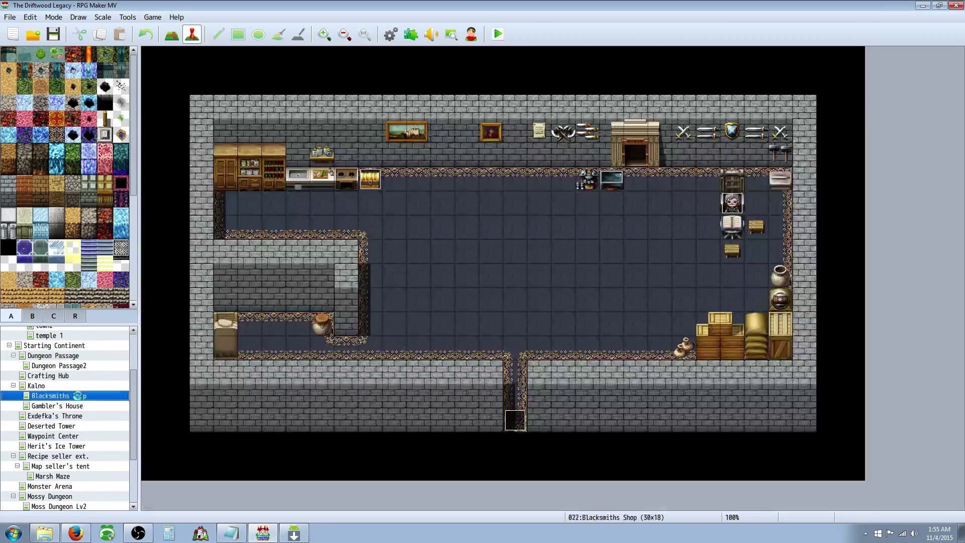
pyautogui.rightClick(517, 386)
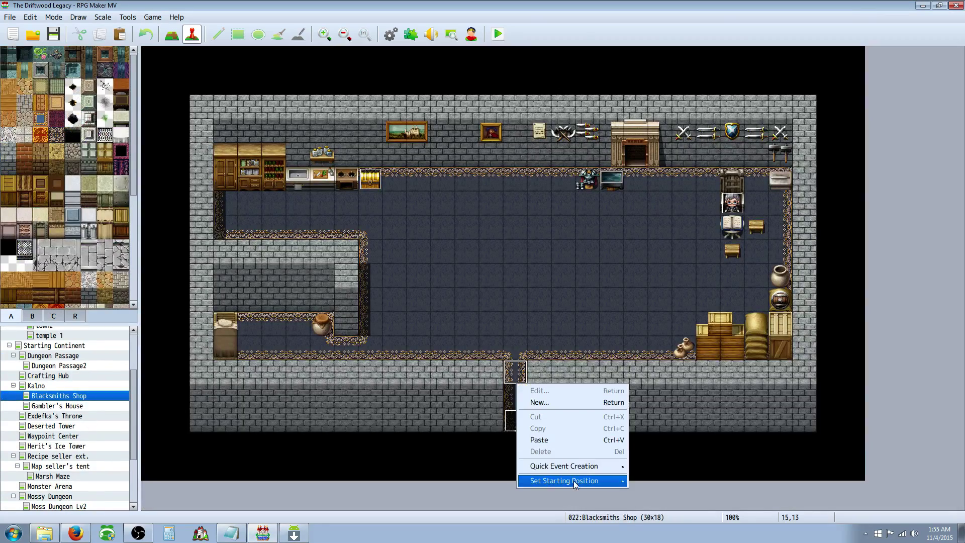
pyautogui.press('Return')
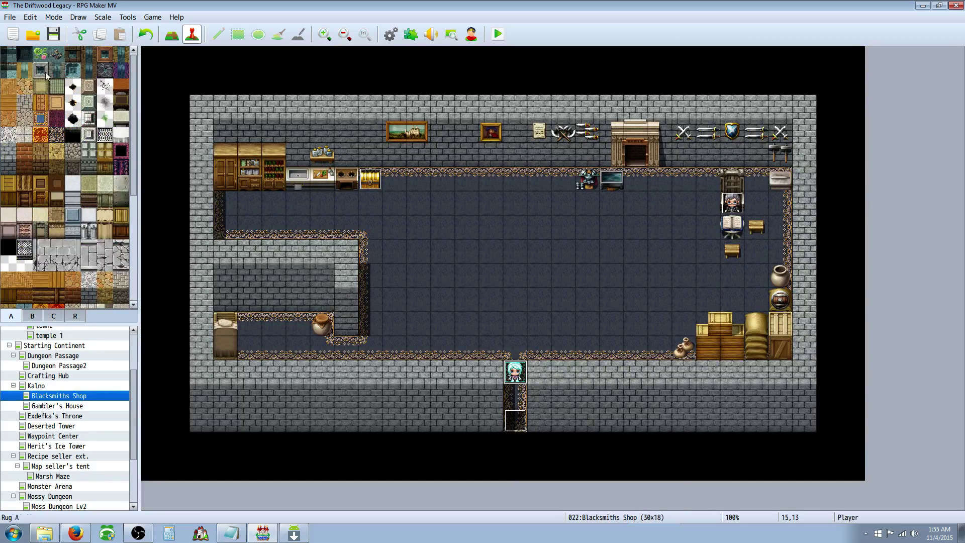
pyautogui.click(498, 33)
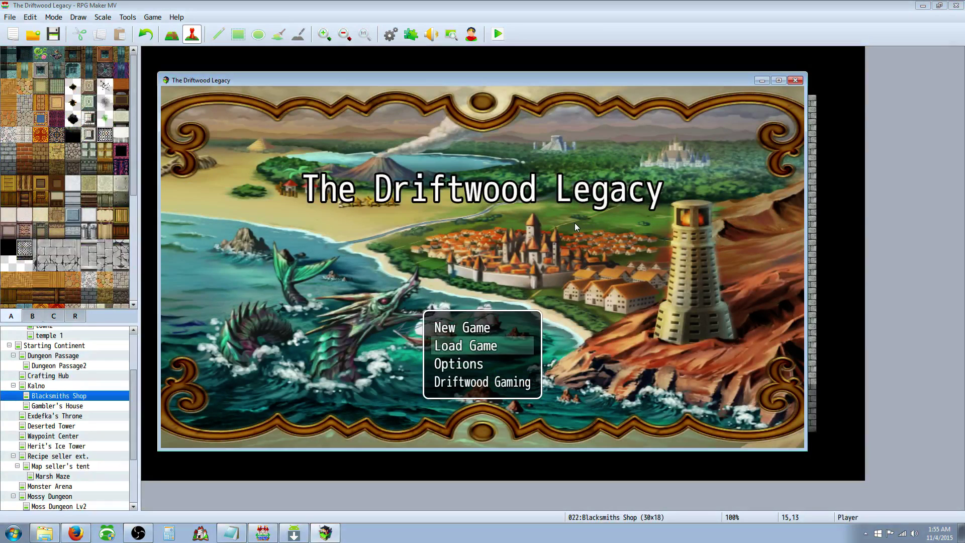
pyautogui.click(796, 81)
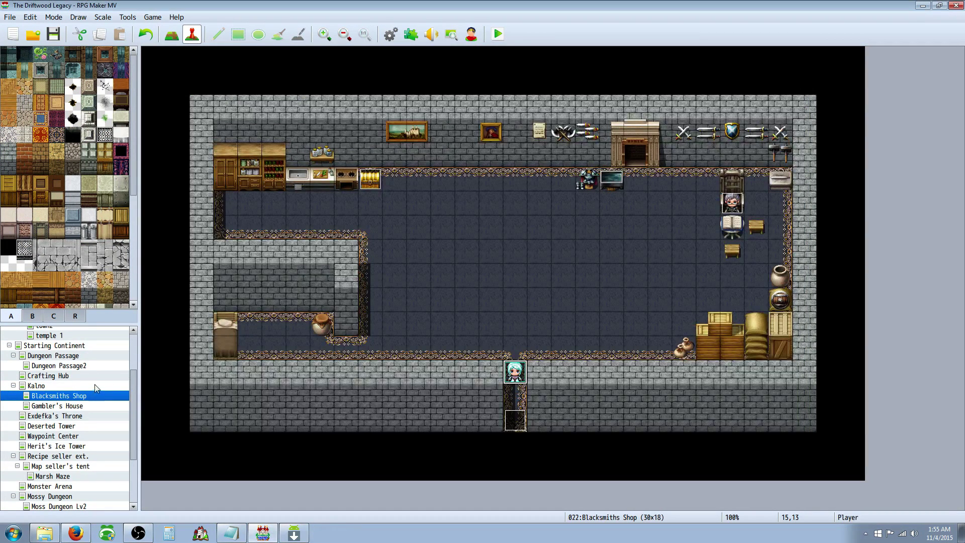
# Cut the treasure chest event at tile 8,11 of the MV Test Zone map
pyautogui.scroll(3, 108, 359)
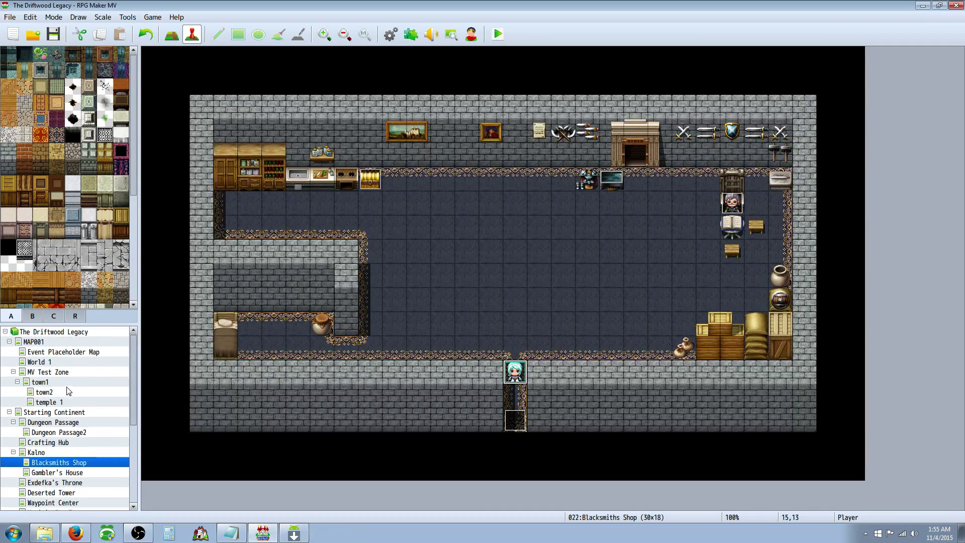
pyautogui.click(65, 370)
pyautogui.rightClick(346, 323)
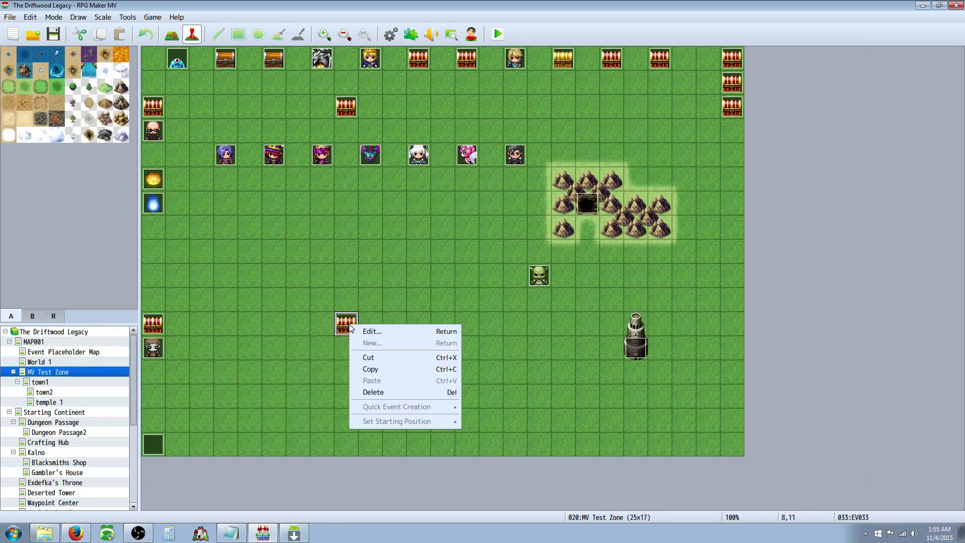
pyautogui.click(372, 356)
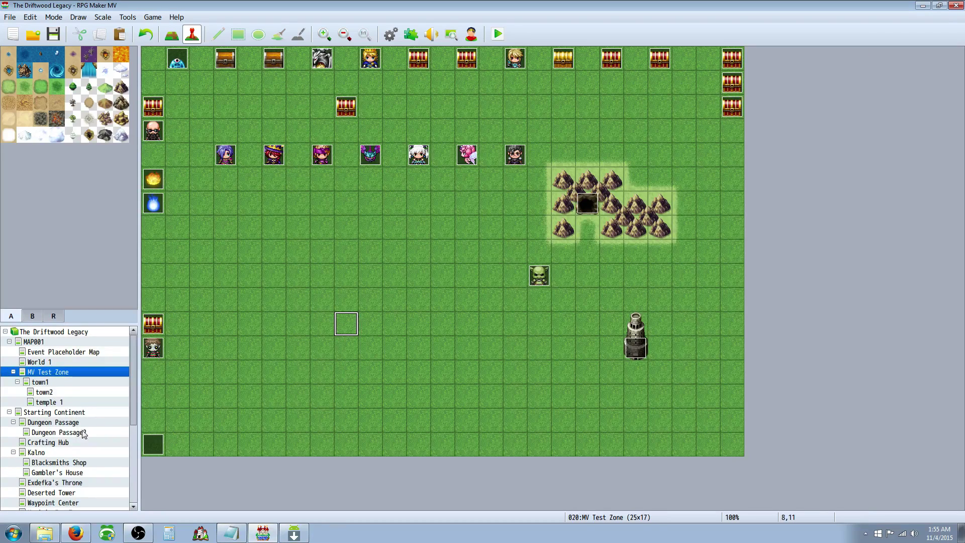
# Paste the chest event at tile 16,11 in the Blacksmiths Shop, near the doorway, and save the project
pyautogui.click(100, 463)
pyautogui.rightClick(517, 339)
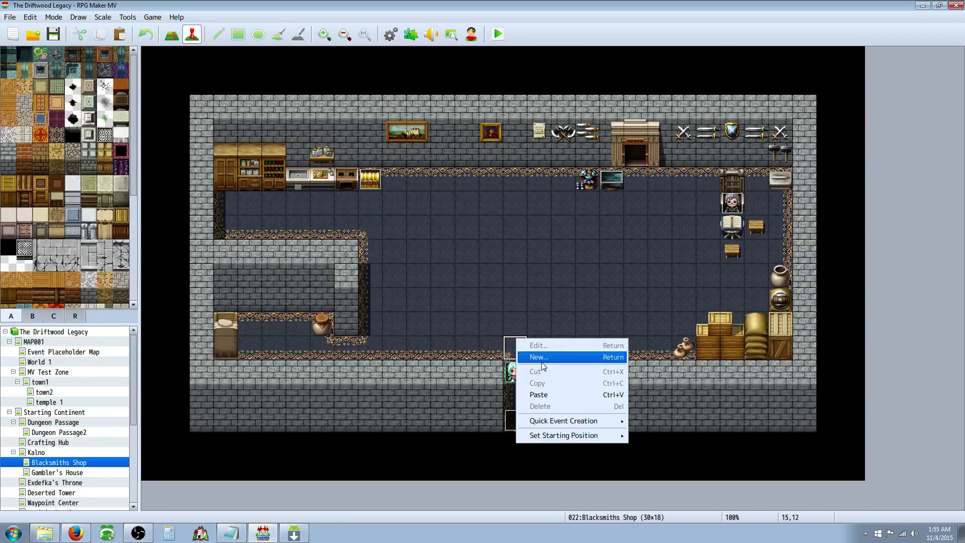
pyautogui.click(539, 323)
pyautogui.rightClick(538, 320)
pyautogui.click(581, 375)
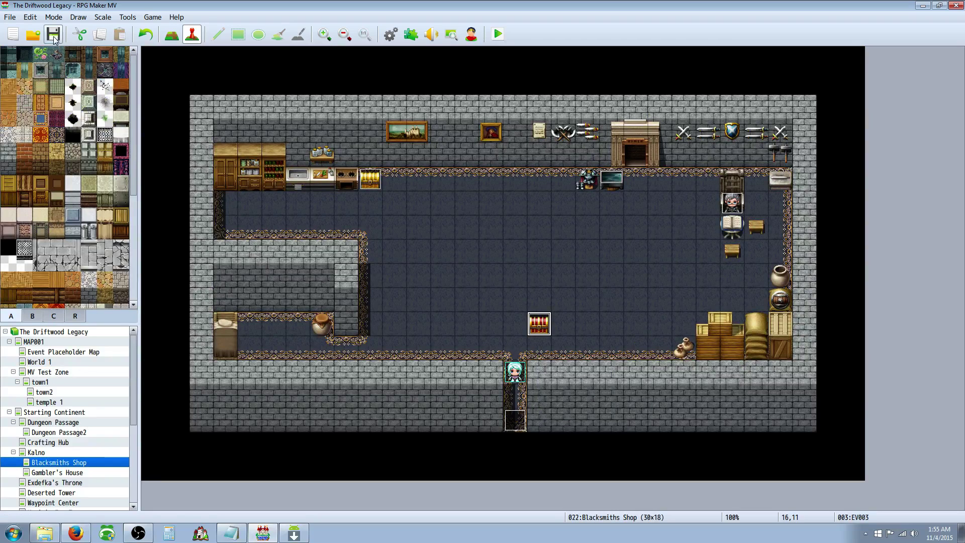
# Start a new game in playtest and collect the contents of the chest in the Blacksmiths Shop
pyautogui.click(498, 35)
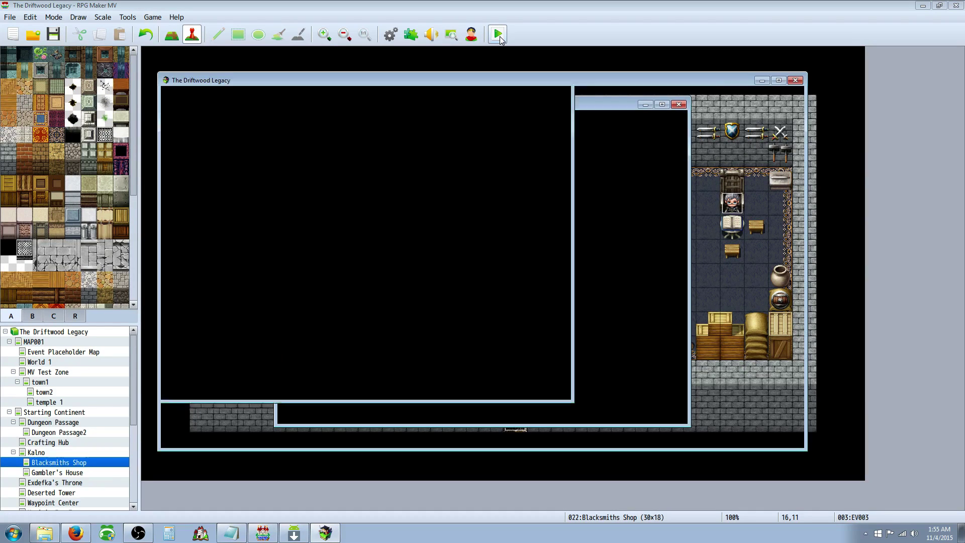
pyautogui.press('Return')
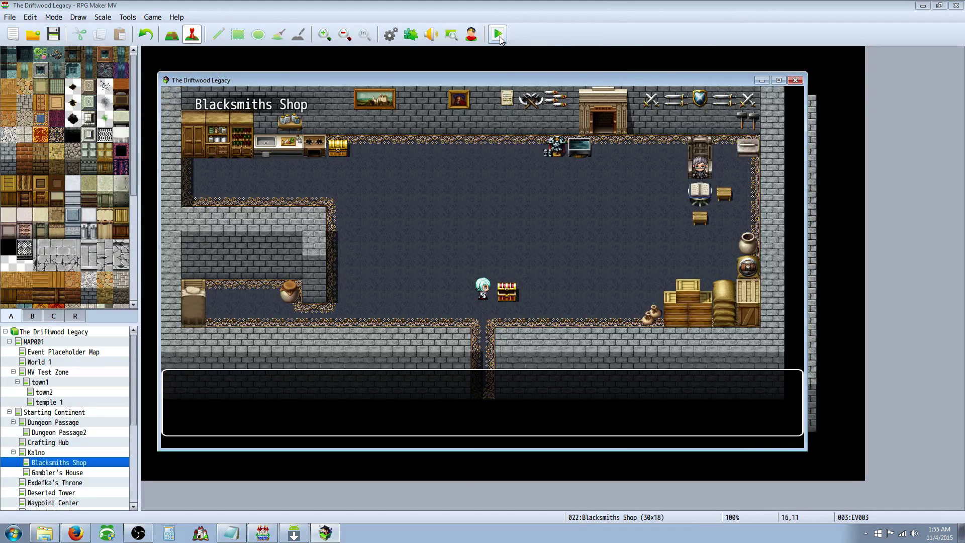
pyautogui.press('Return')
# Use the Chimera Wing from the in-game item menu while in the Blacksmiths Shop
pyautogui.press('Escape')
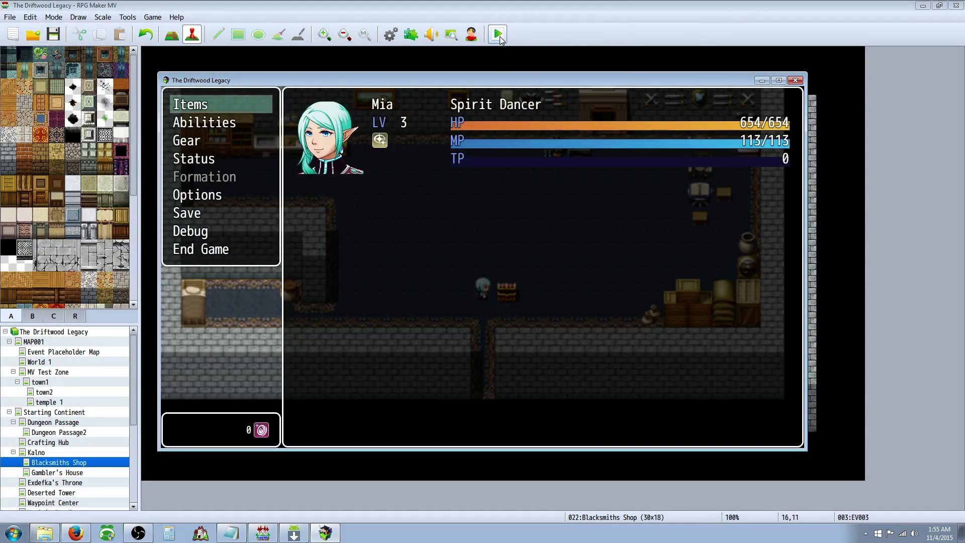
pyautogui.press('Return')
pyautogui.press('Return')
pyautogui.press('Return')
pyautogui.press('Return')
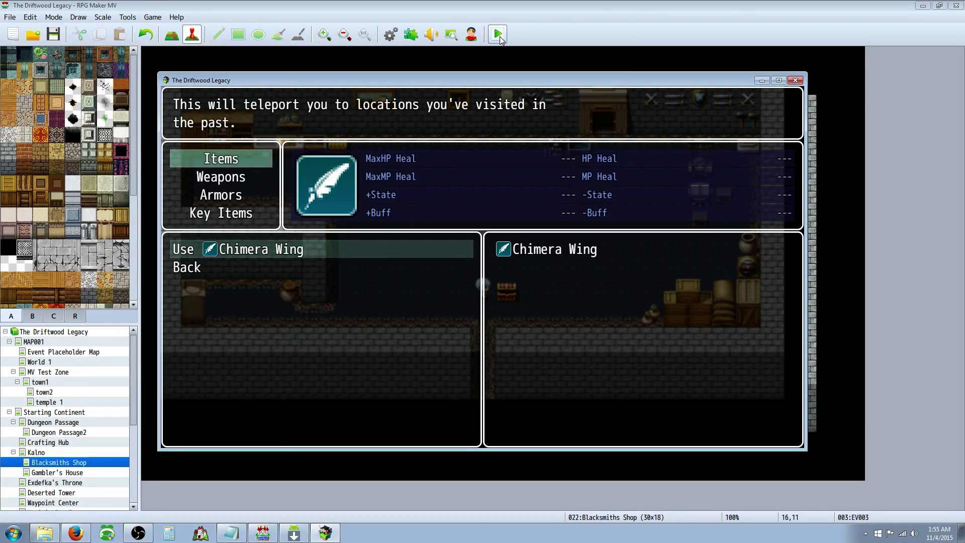
# Go through the whole destination list to check the disabled choices and choose None
pyautogui.press('Down')
pyautogui.press('Down')
pyautogui.press('Down')
pyautogui.press('Down')
pyautogui.press('Down')
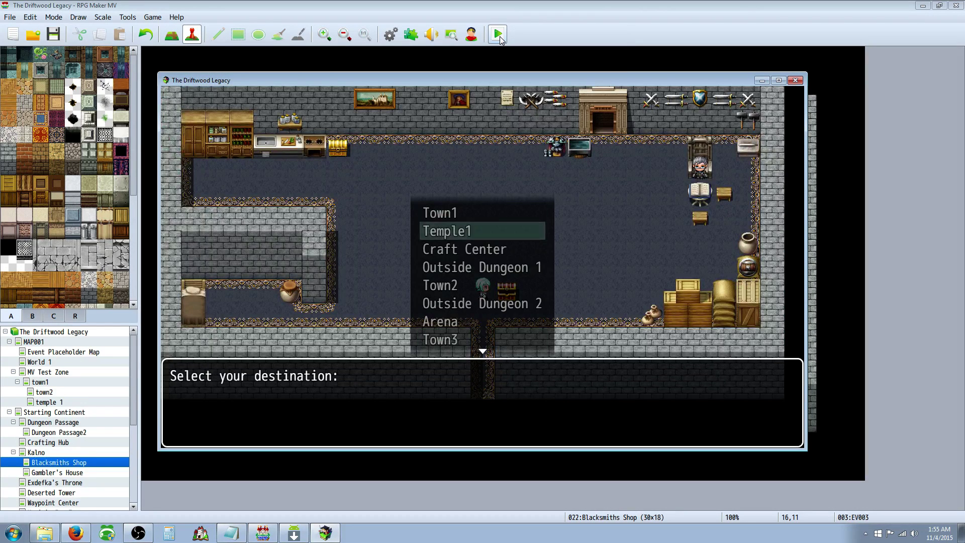
pyautogui.press('Down')
pyautogui.press('Down')
pyautogui.press('Down')
pyautogui.press('Down')
pyautogui.press('Down')
pyautogui.press('Down')
pyautogui.press('Up')
pyautogui.press('Up')
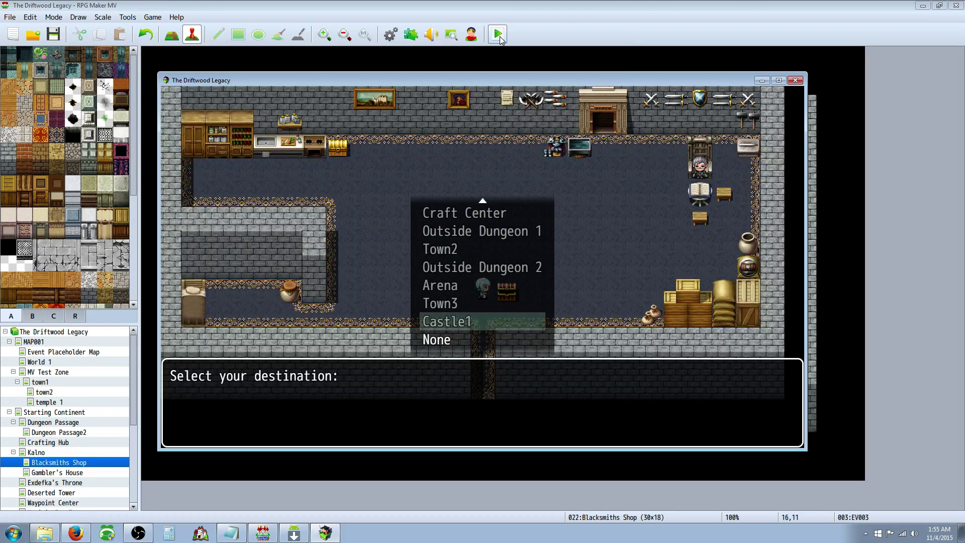
pyautogui.press('Down')
pyautogui.press('Down')
pyautogui.press('Down')
pyautogui.press('Return')
# Walk the character out of the Blacksmiths Shop and east across Kalno to the far side of the crystal
pyautogui.press('Down')
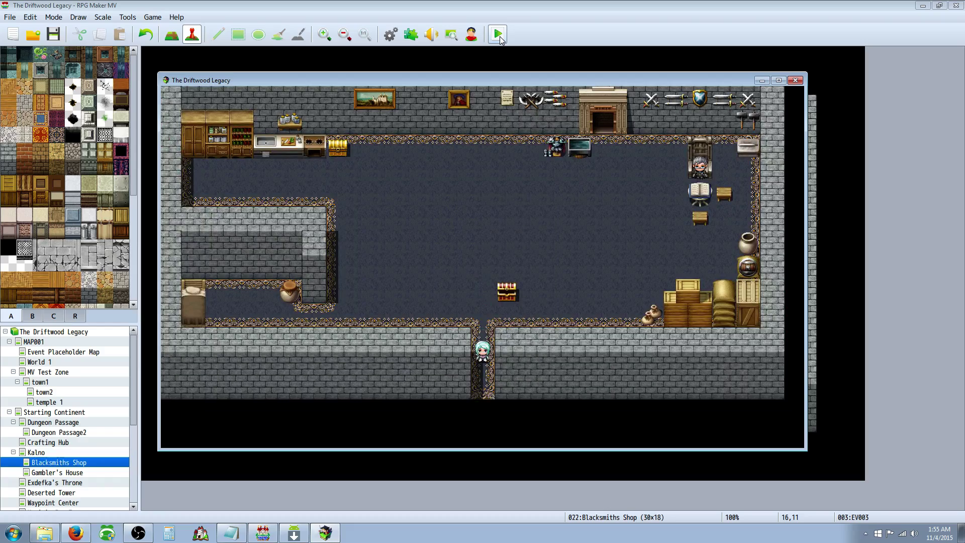
pyautogui.press('Right')
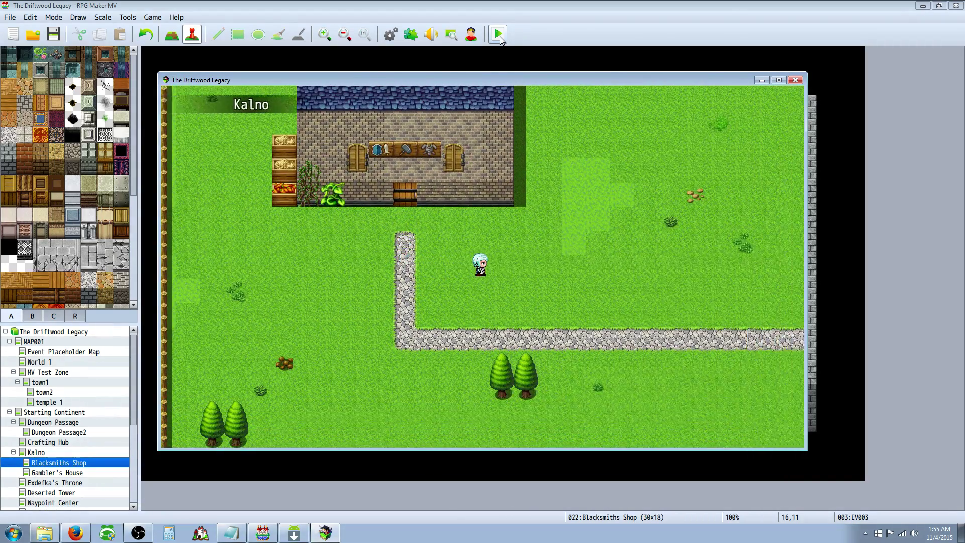
pyautogui.press('Right')
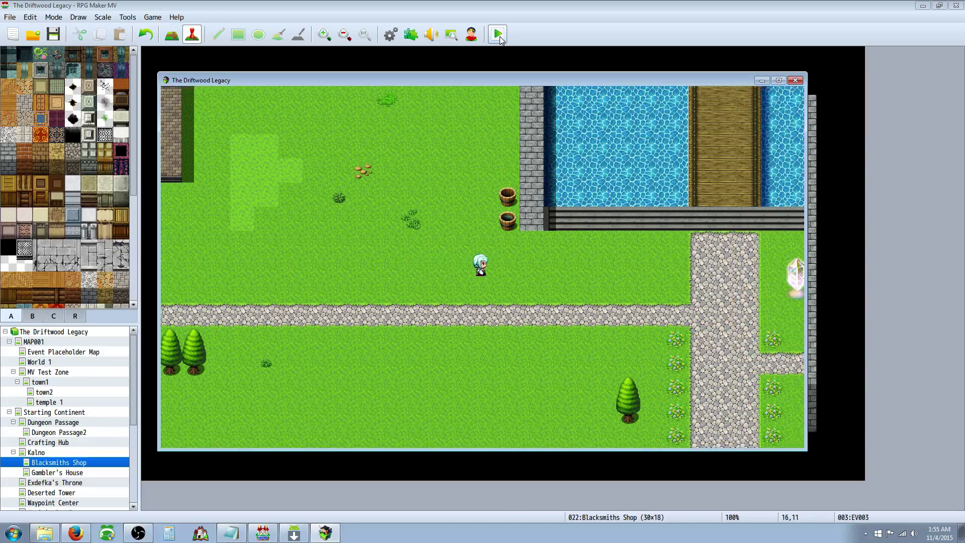
pyautogui.press('Right')
pyautogui.press('Down')
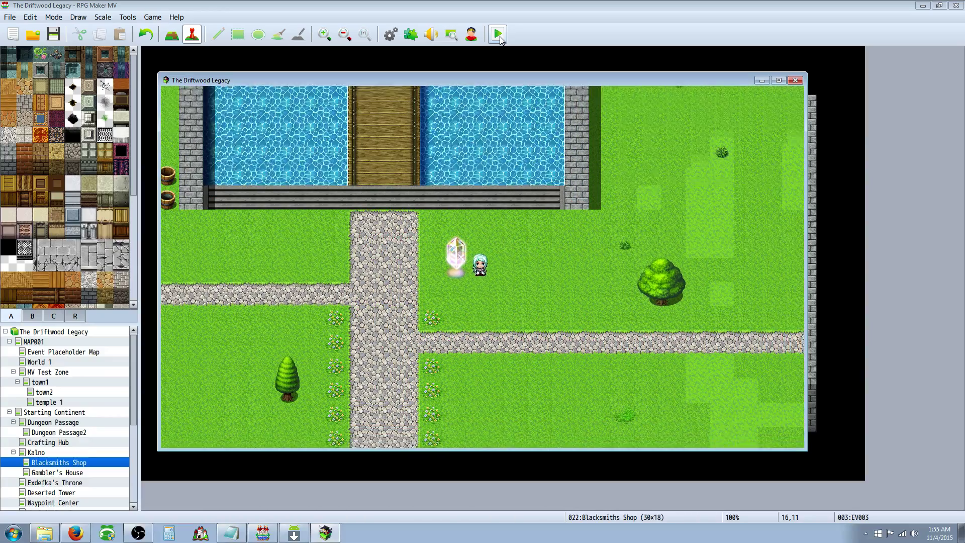
# Walk the character around the crystal and back west onto the stone path in Kalno
pyautogui.press('Left')
pyautogui.press('Up')
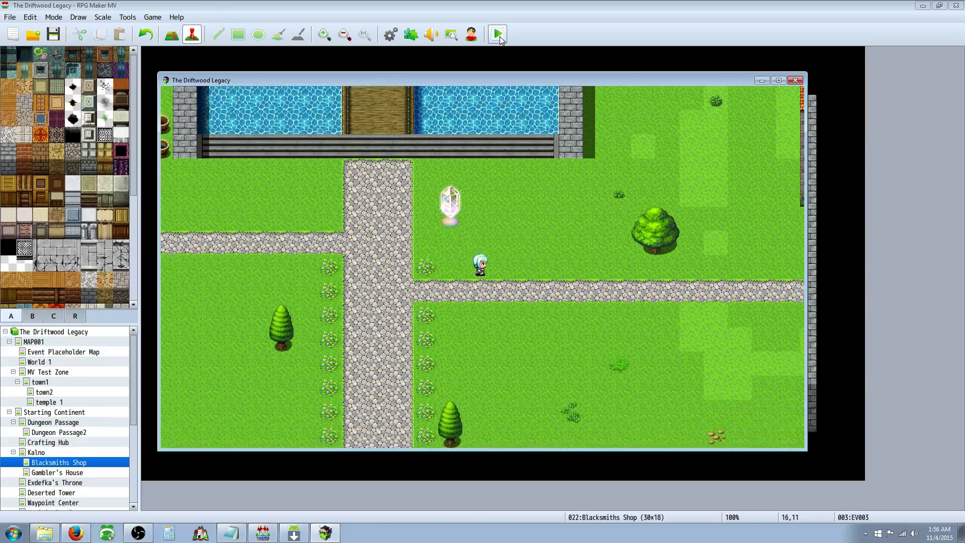
pyautogui.press('Down')
pyautogui.press('Left')
pyautogui.press('Up')
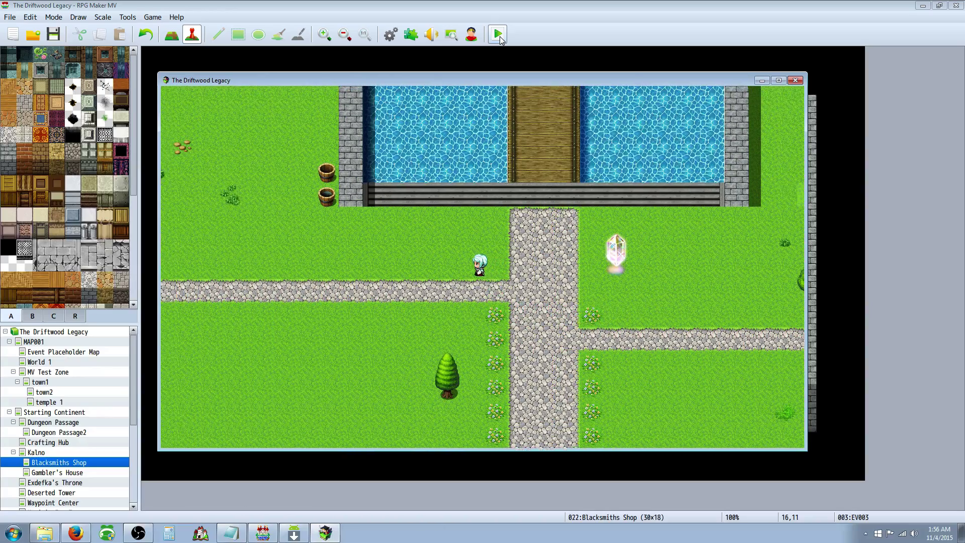
pyautogui.press('Down')
pyautogui.press('Left')
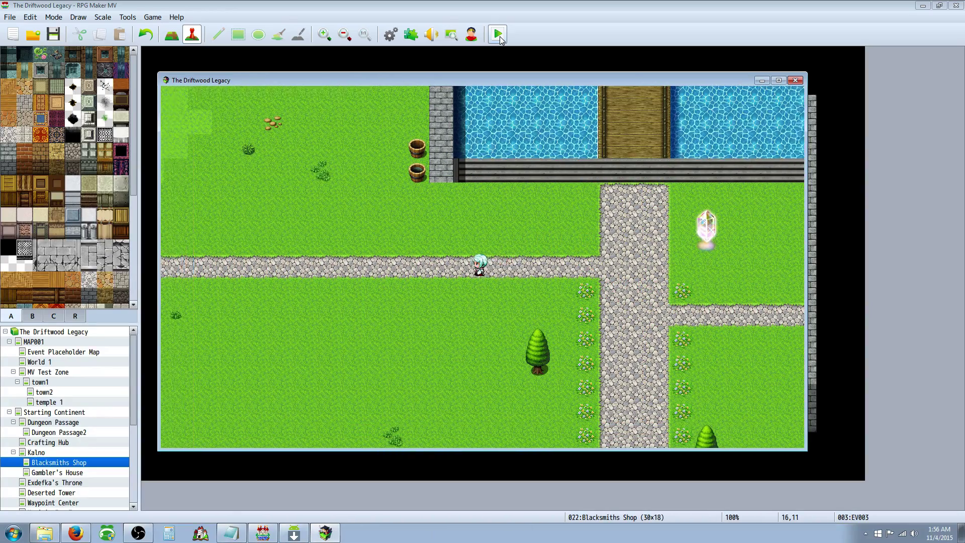
# Use a Chimera Wing from the item menu while outdoors in Kalno
pyautogui.press('Escape')
pyautogui.press('Return')
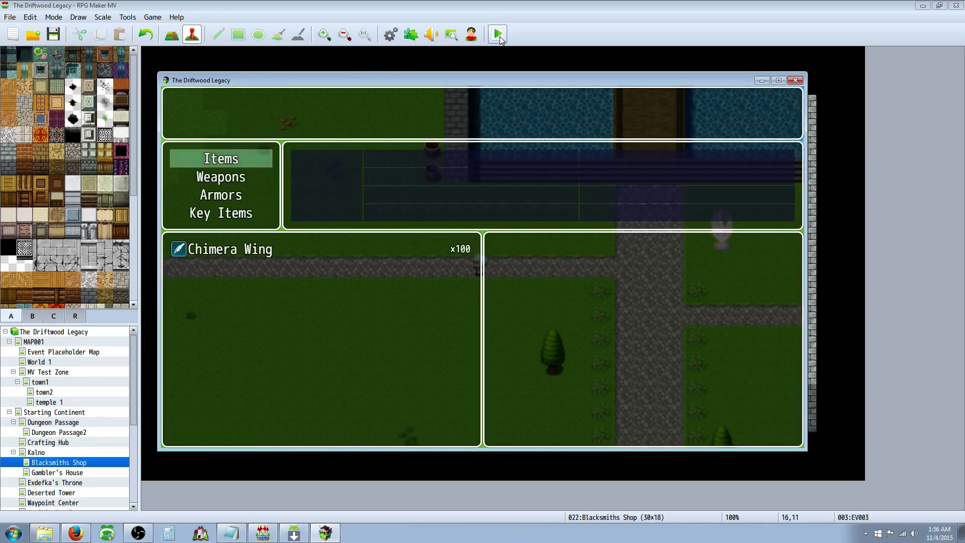
pyautogui.press('Up')
pyautogui.press('Up')
pyautogui.press('Return')
pyautogui.press('Return')
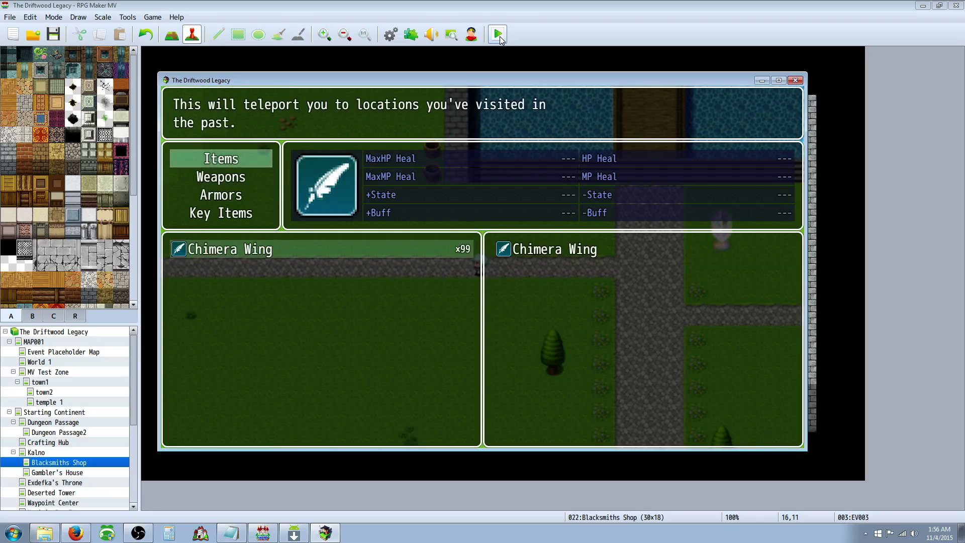
# Choose Town3 as the teleport destination
pyautogui.press('Up')
pyautogui.press('Up')
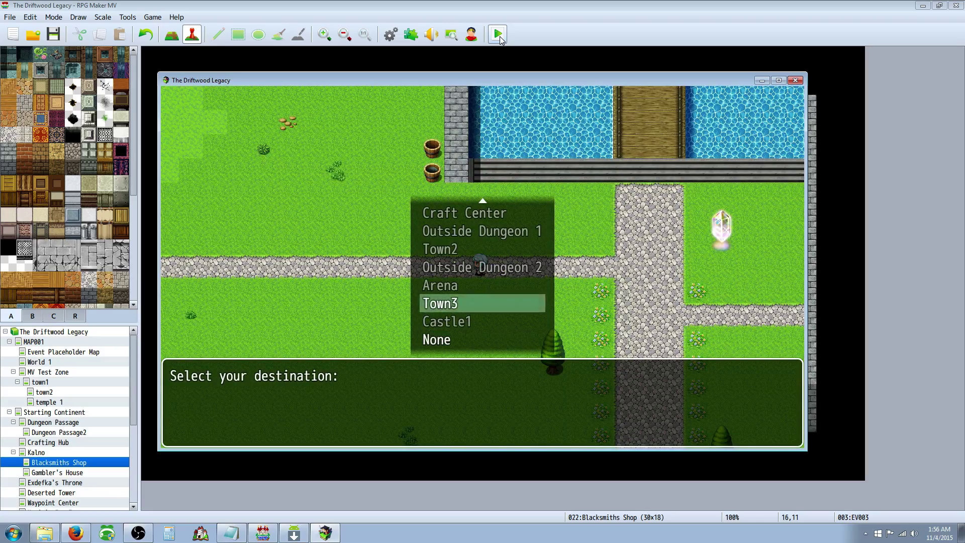
pyautogui.press('Up')
pyautogui.press('Down')
pyautogui.press('Return')
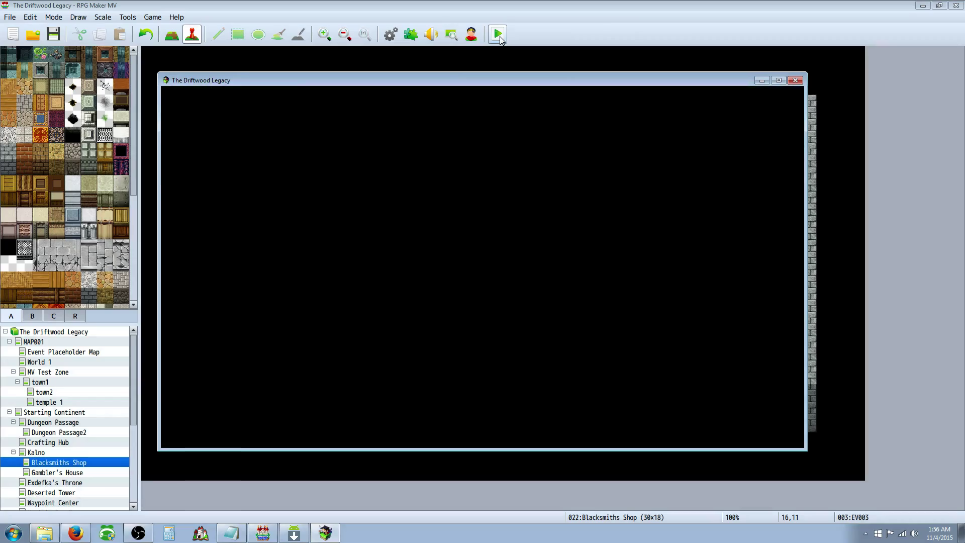
# Walk the character around the arrival point and south along Kalno's main path, ending with the playtest closed
pyautogui.press('Up')
pyautogui.press('Left')
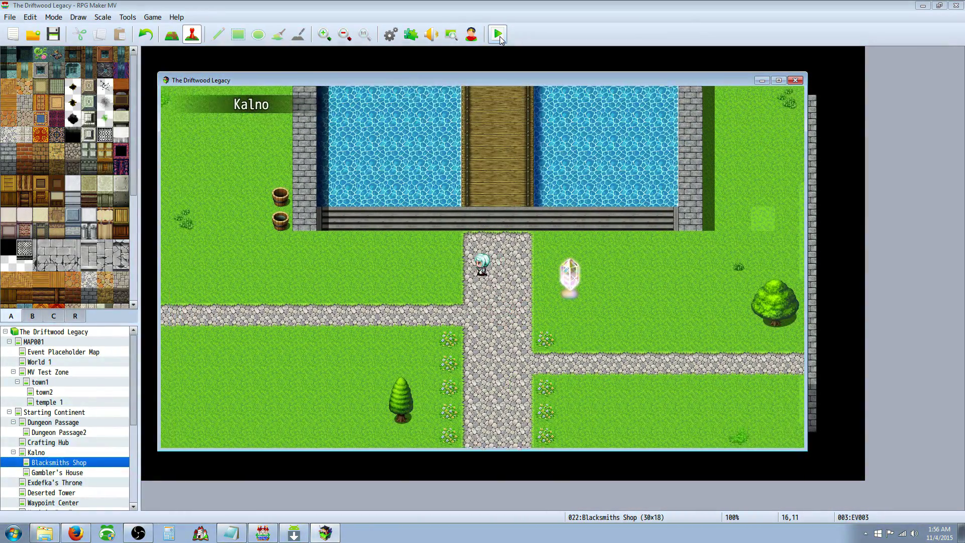
pyautogui.press('Down')
pyautogui.press('Left')
pyautogui.press('Right')
pyautogui.press('Up')
pyautogui.press('Left')
pyautogui.press('Down')
pyautogui.press('Down')
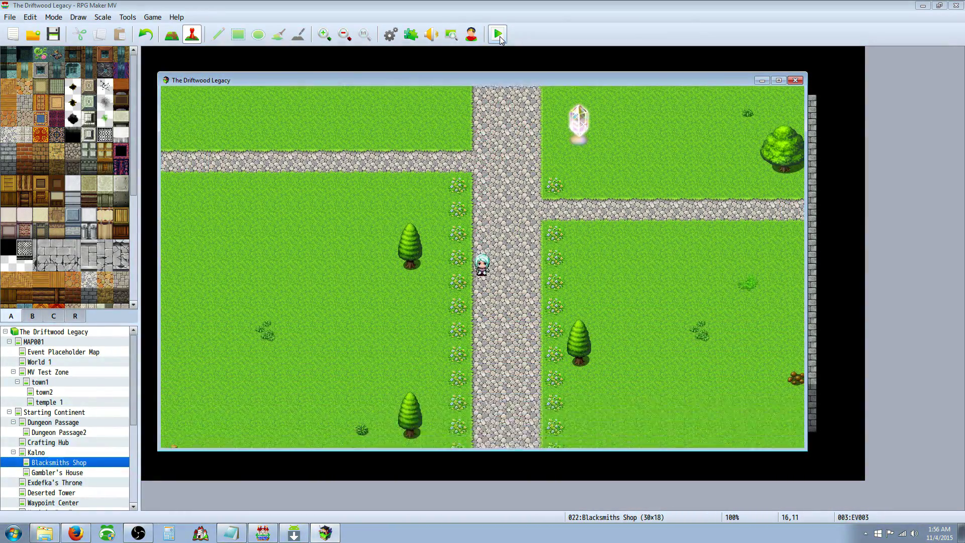
pyautogui.press('Down')
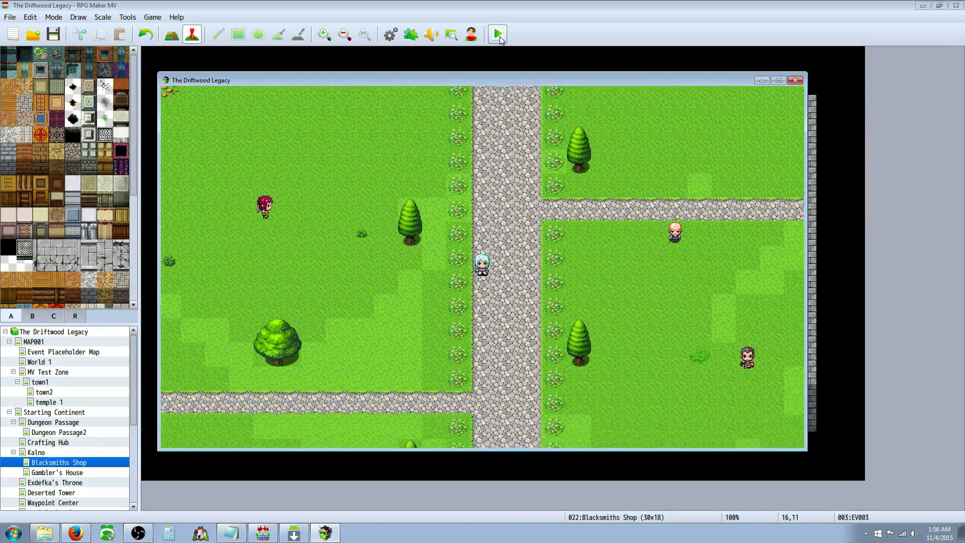
pyautogui.click(795, 80)
# Open the database at the Chimera Wing Menu common event and review its disable_choice lines for choices 1 to 3
pyautogui.click(391, 34)
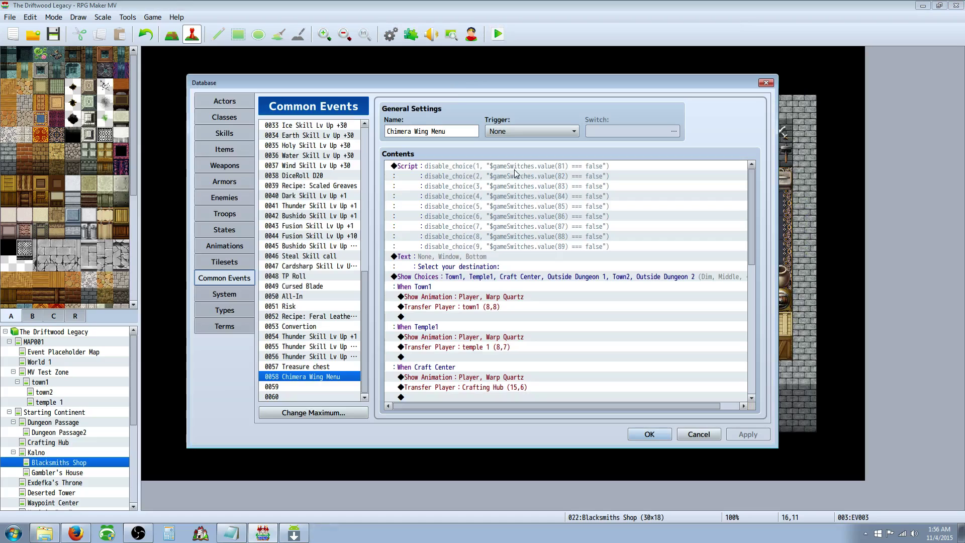
pyautogui.click(502, 176)
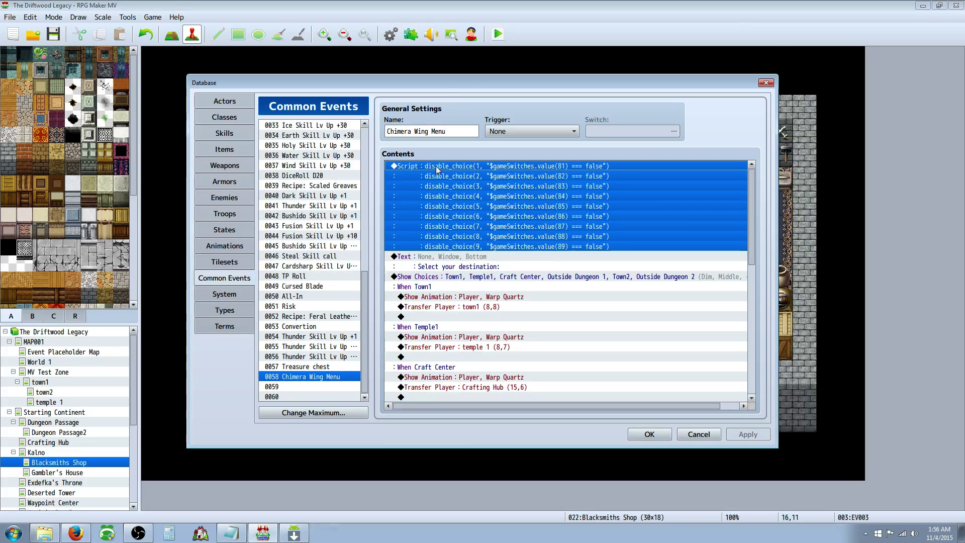
pyautogui.keyDown('ctrl'); pyautogui.click(478, 177); pyautogui.keyUp('ctrl')
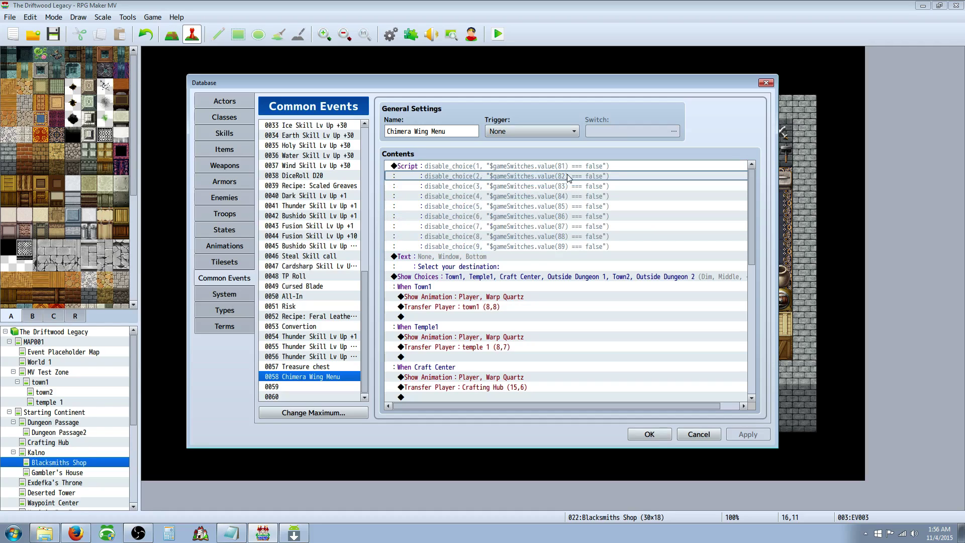
pyautogui.keyDown('ctrl'); pyautogui.click(478, 188); pyautogui.keyUp('ctrl')
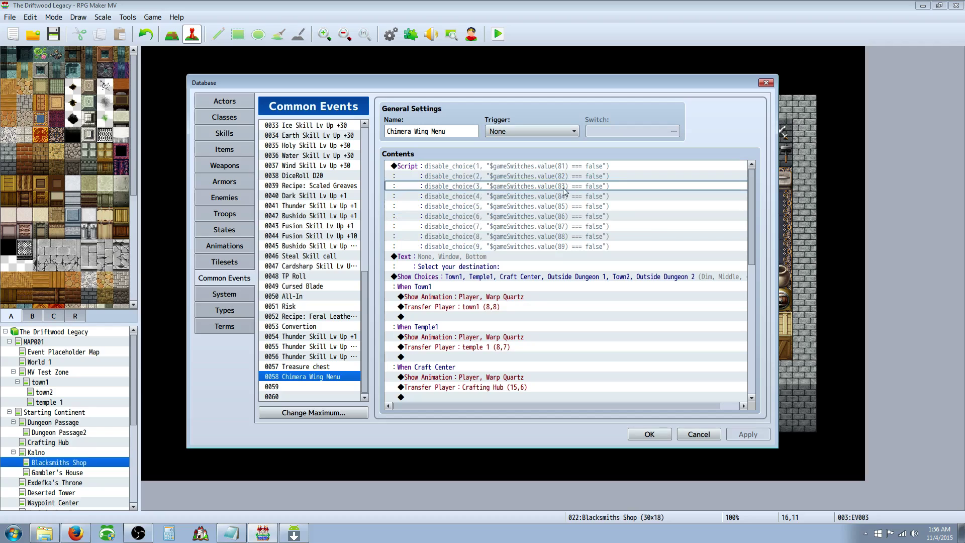
# Open the disable_choice script command to inspect its choice numbers and switch IDs, and close it without edits
pyautogui.click(480, 167)
pyautogui.rightClick(480, 169)
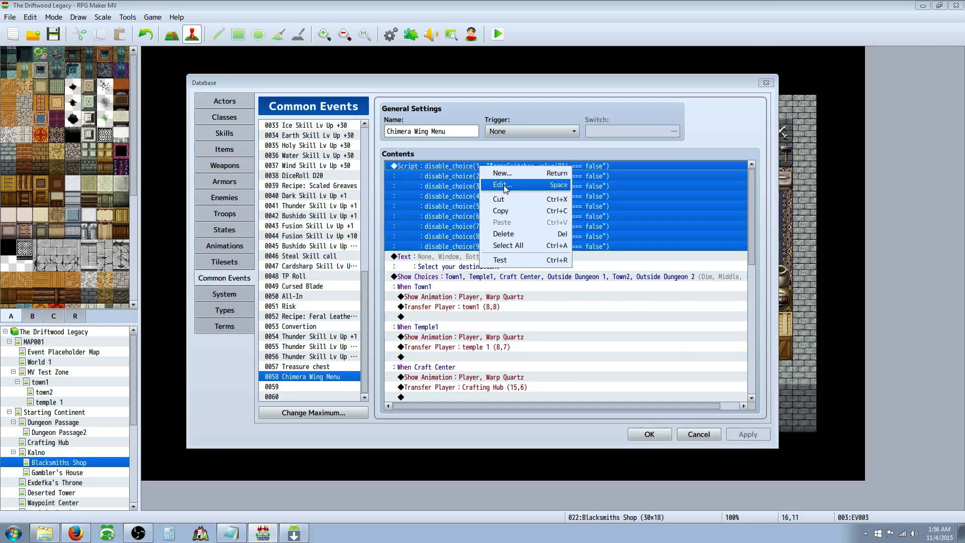
pyautogui.click(503, 184)
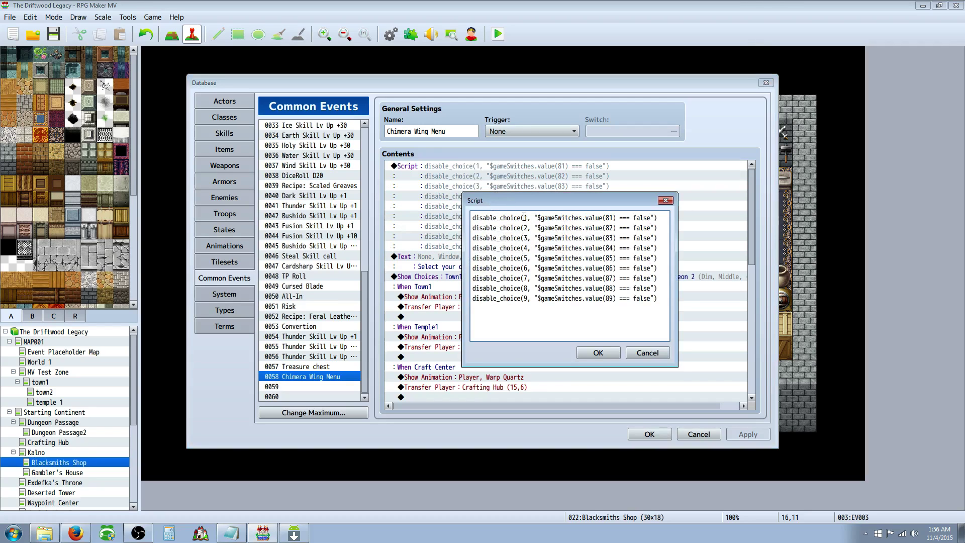
pyautogui.click(598, 352)
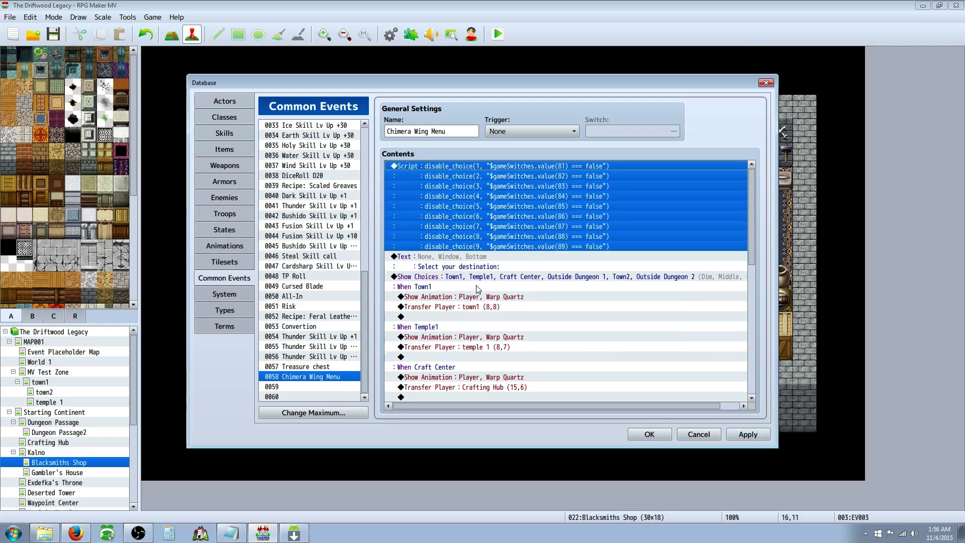
# Examine the Show Choices command and its destination branches, and return to the disable_choice script at the start of the event
pyautogui.click(456, 280)
pyautogui.scroll(-2, 457, 280)
pyautogui.scroll(-2, 442, 239)
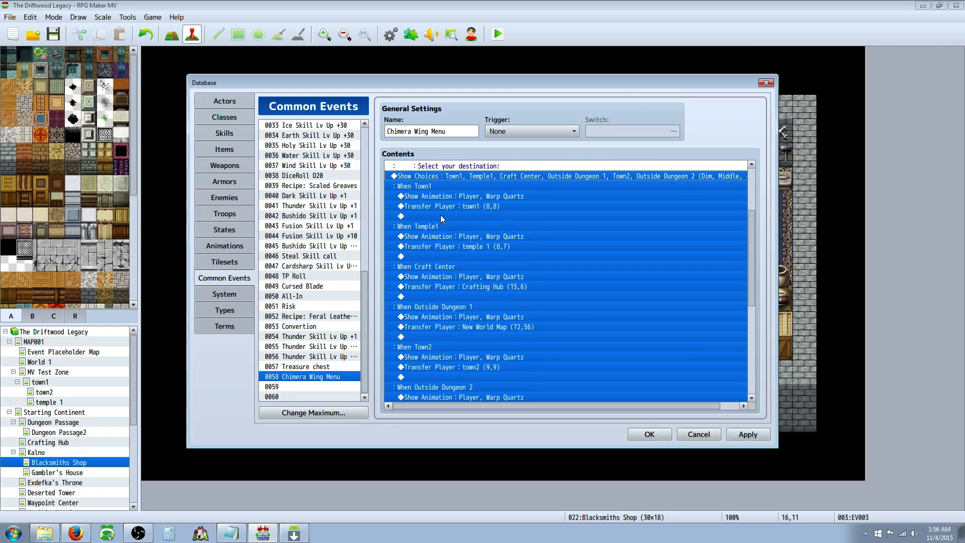
pyautogui.click(440, 187)
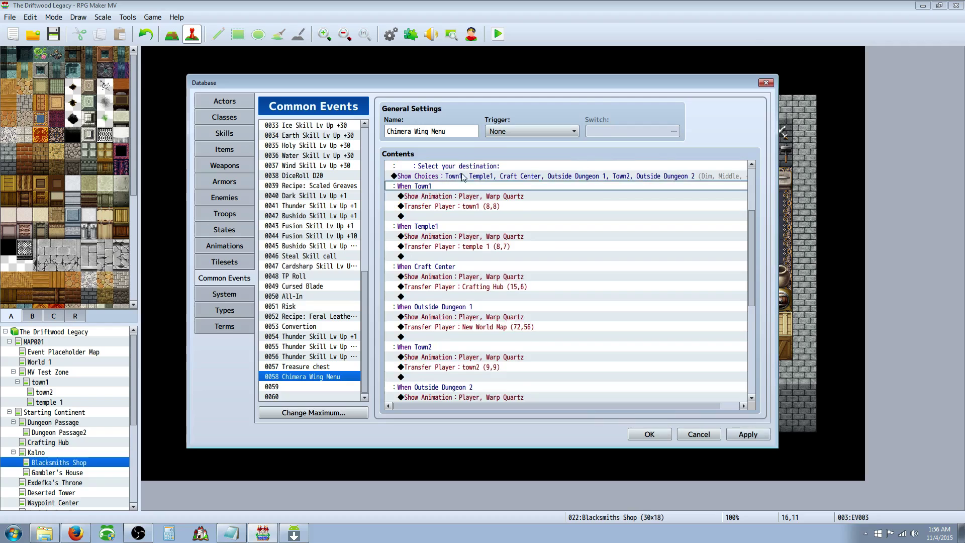
pyautogui.scroll(4, 463, 177)
pyautogui.click(480, 167)
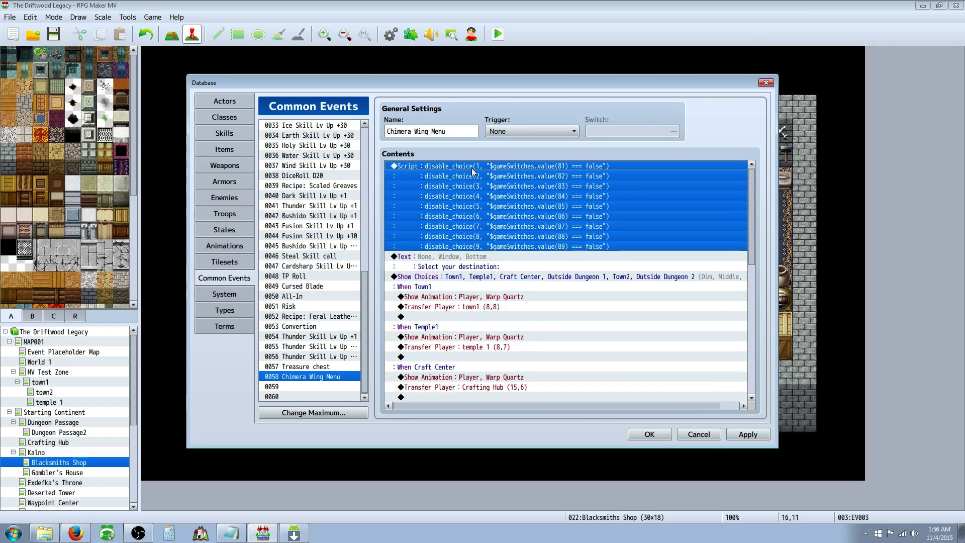
# Inspect the Chimera Loc switches 0081 to 0089 through a new Control Switches command in the Town1 branch, then cancel without adding it
pyautogui.click(429, 289)
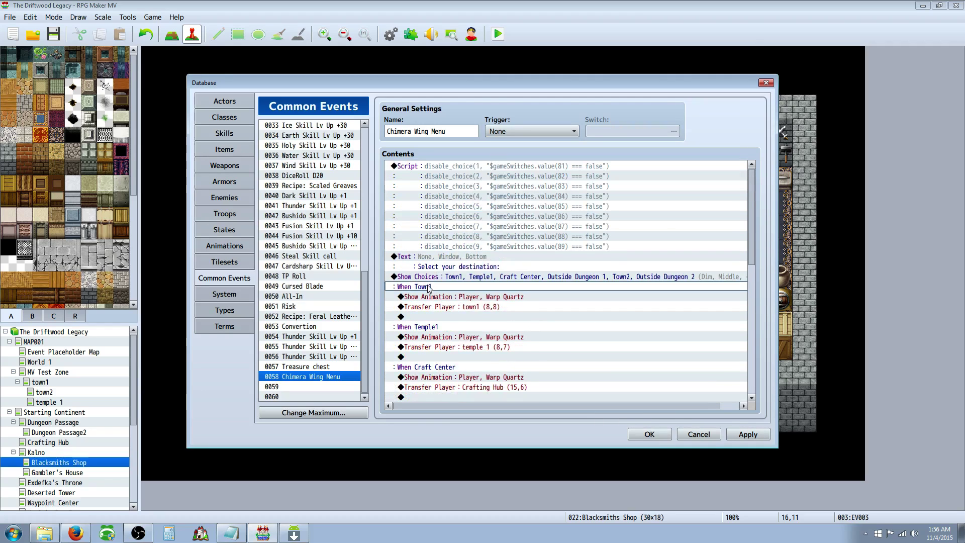
pyautogui.click(562, 172)
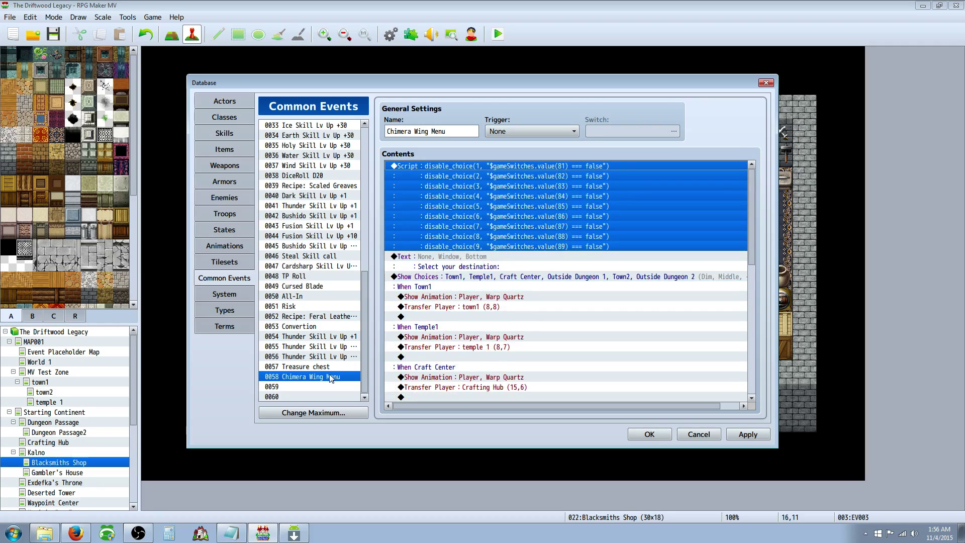
pyautogui.rightClick(531, 317)
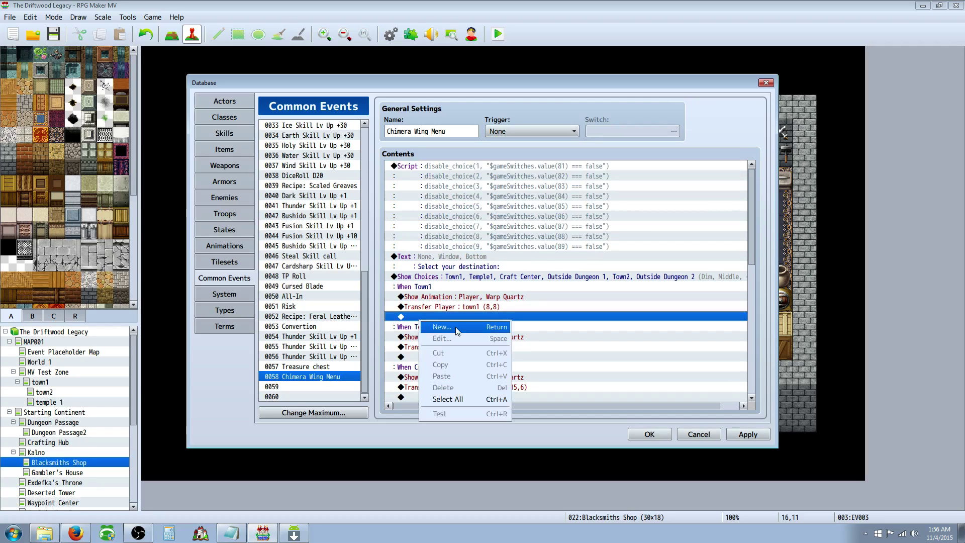
pyautogui.click(548, 327)
pyautogui.click(451, 131)
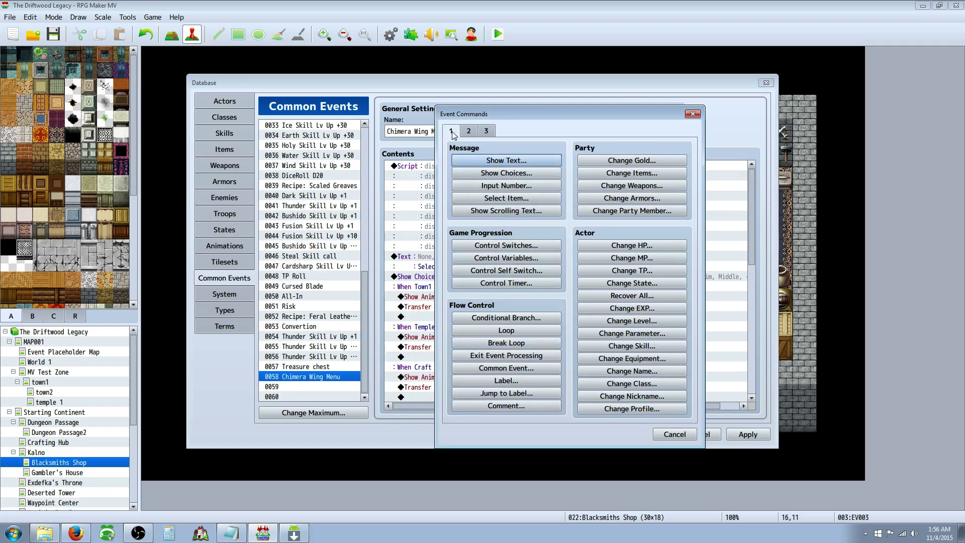
pyautogui.click(525, 249)
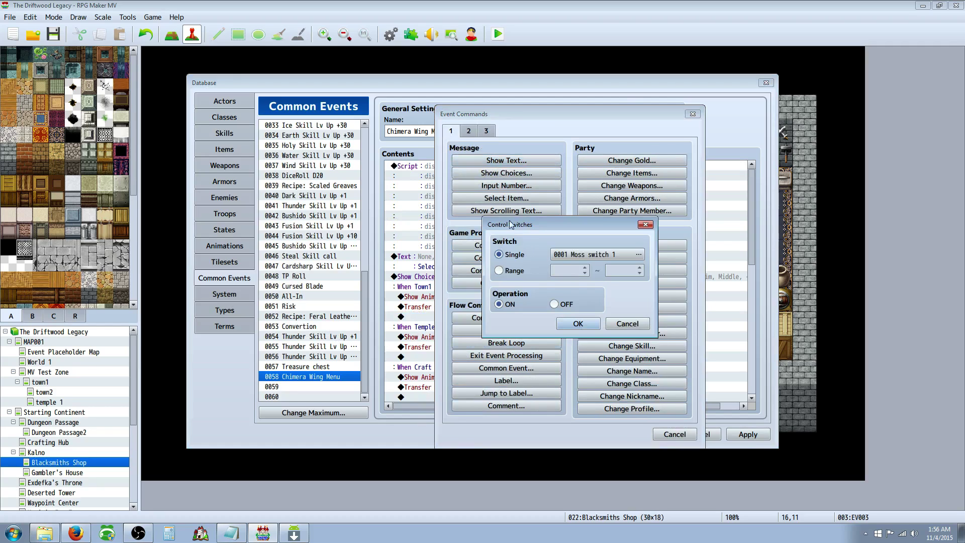
pyautogui.click(629, 258)
pyautogui.click(638, 169)
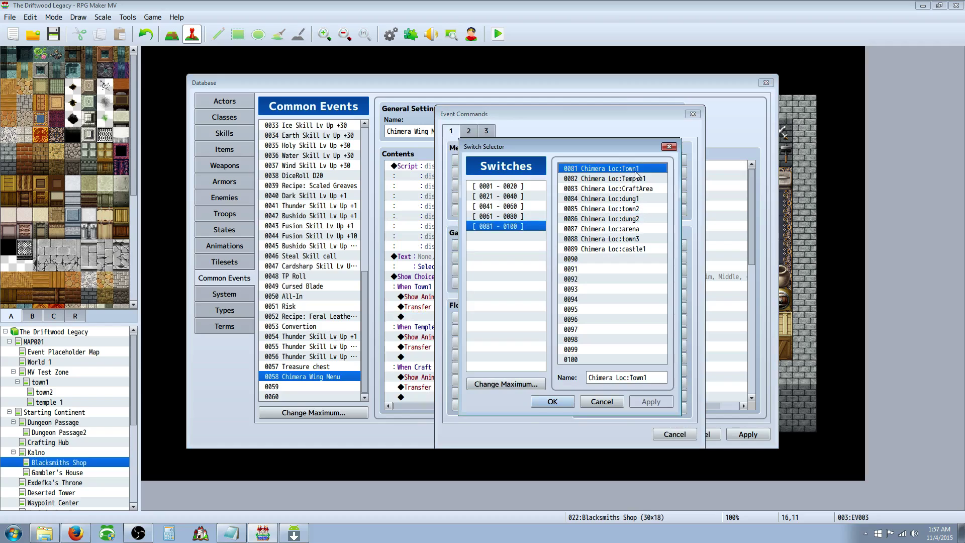
pyautogui.click(602, 401)
pyautogui.click(642, 325)
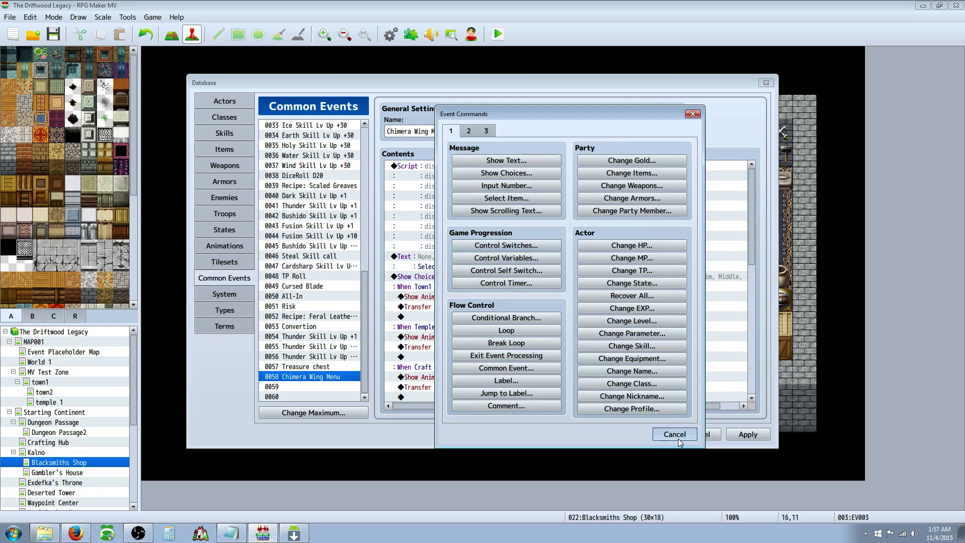
pyautogui.click(676, 436)
# Apply the database changes and review the Chimera Wing Menu's remaining destination branches down to the None choice
pyautogui.scroll(-2, 556, 282)
pyautogui.click(749, 433)
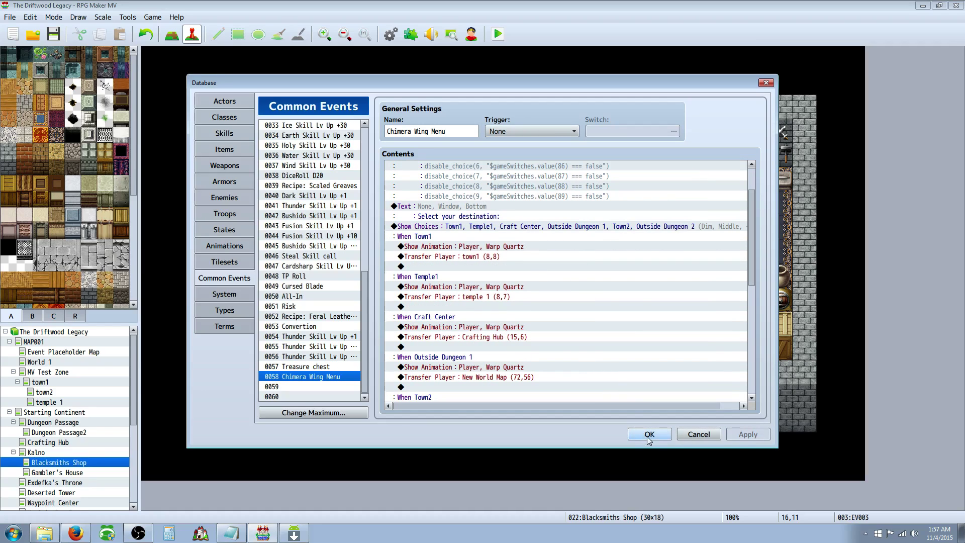
pyautogui.scroll(-7, 528, 272)
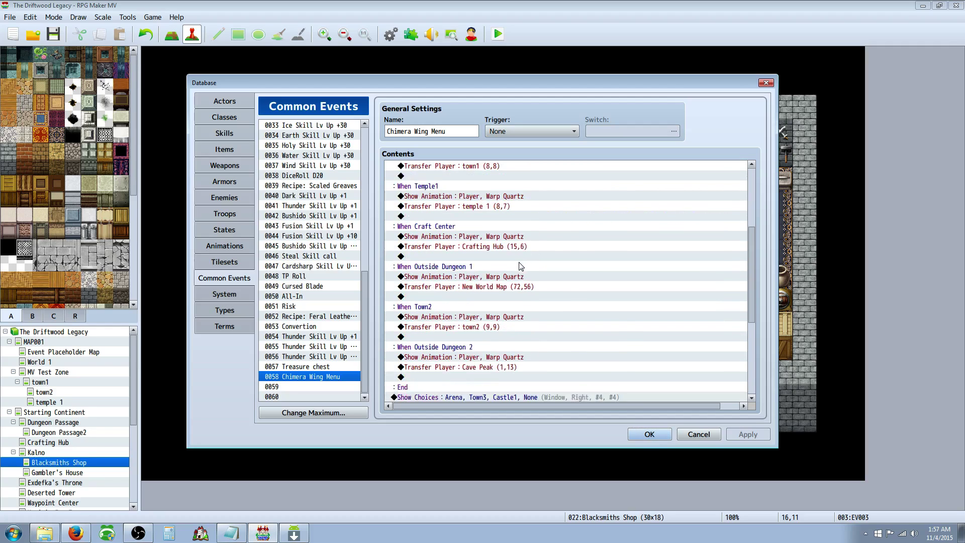
pyautogui.scroll(-2, 519, 270)
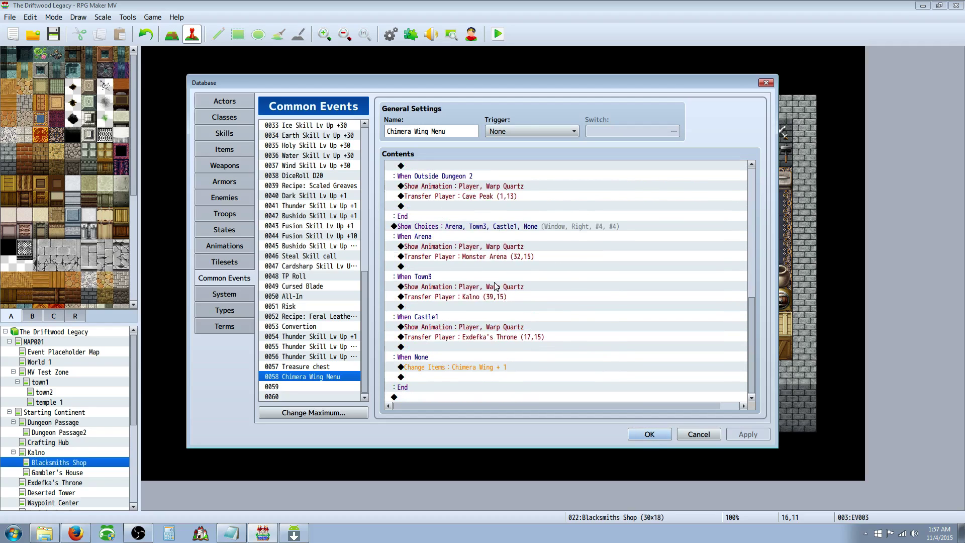
# Switch to Firefox to view the HimeWorks Large Choices MV plugin page, and return to the RPG Maker MV database
pyautogui.click(76, 533)
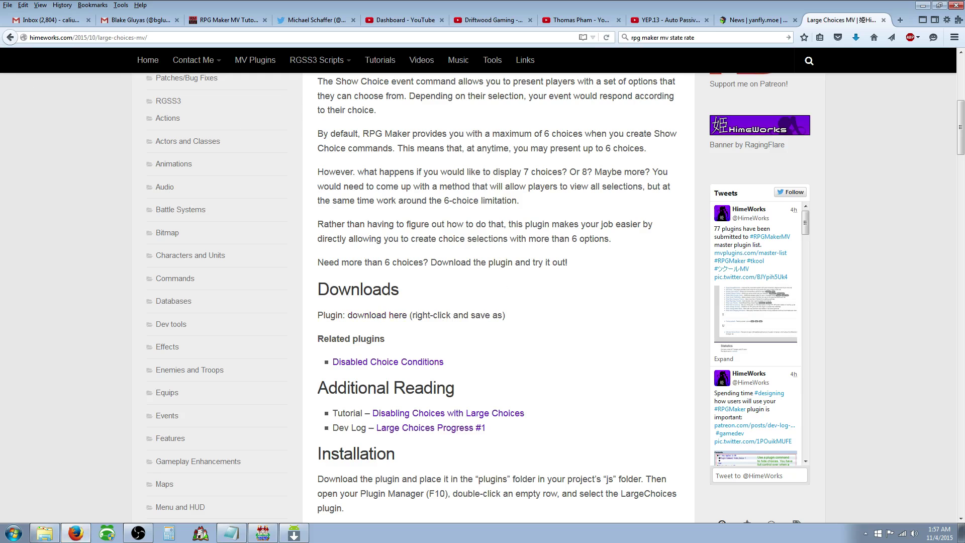
pyautogui.click(263, 533)
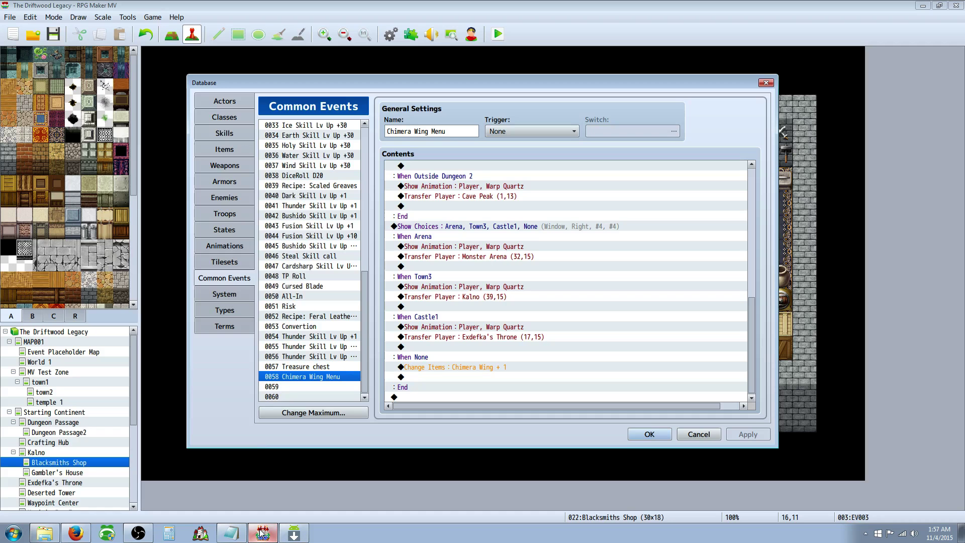